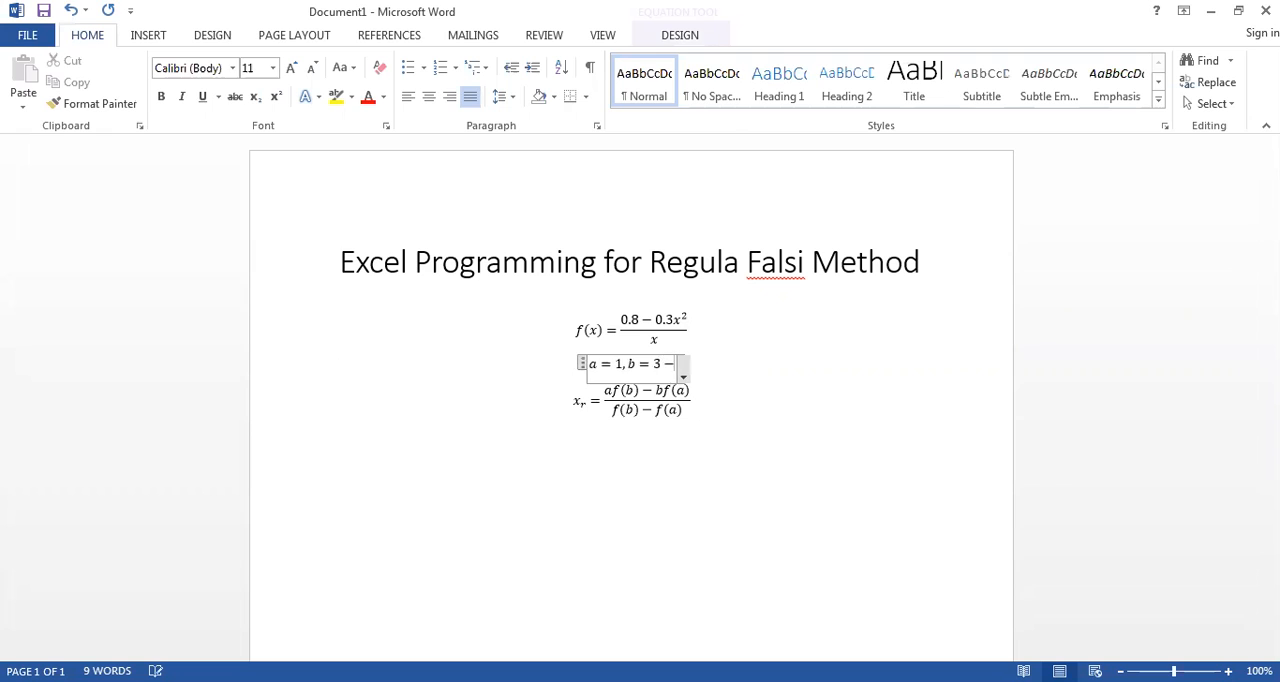
Step: Complete the a = 1, b = 3 line with the interval [a, b] after the dashes
{"action": "type", "text": "[a"}
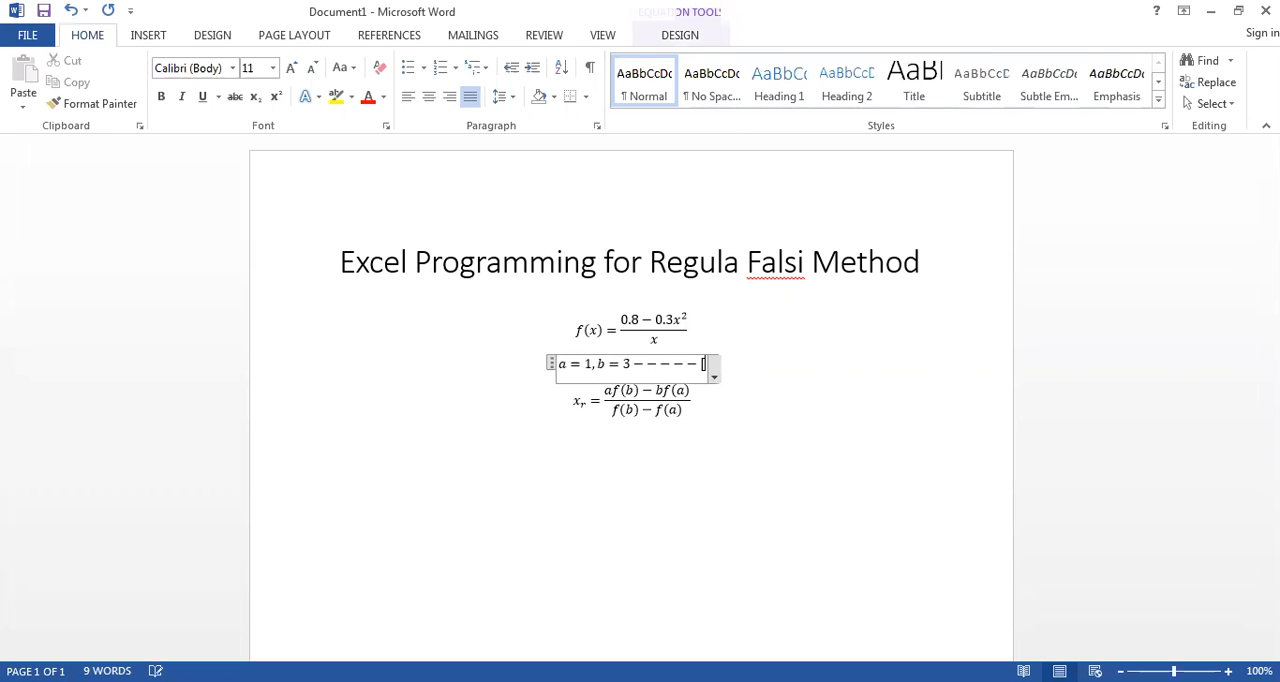
{"action": "type", "text": ", b]"}
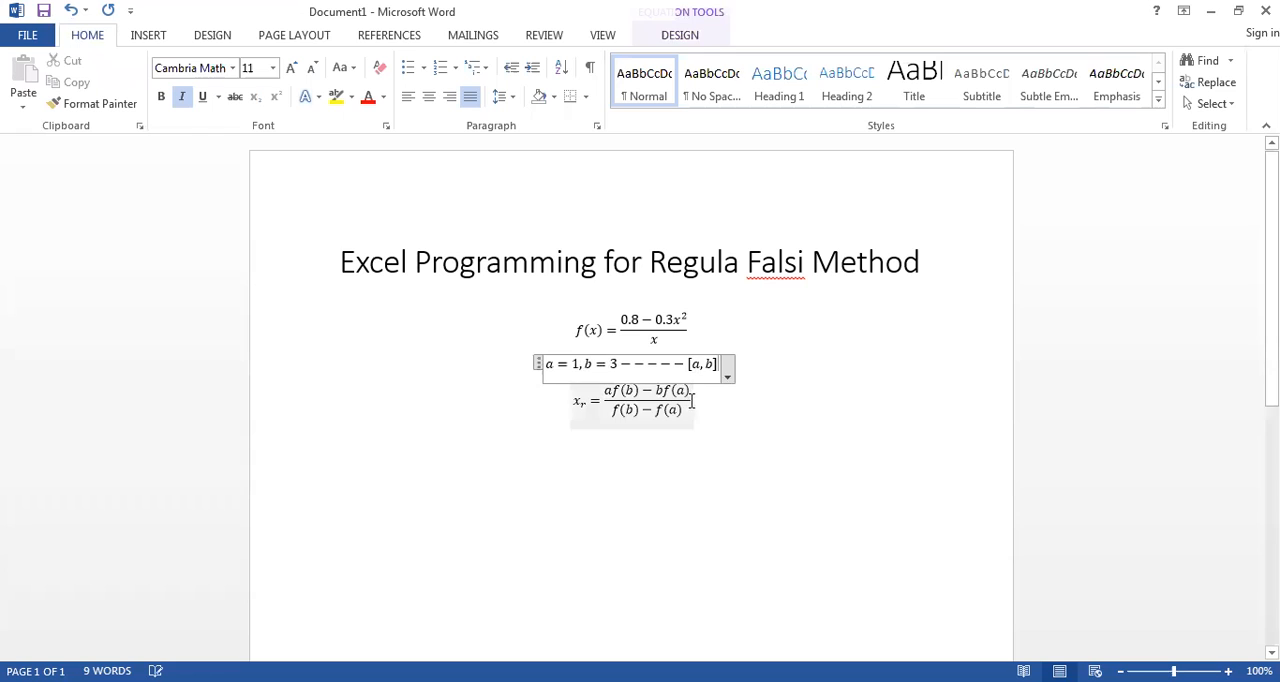
{"action": "key", "text": "Down"}
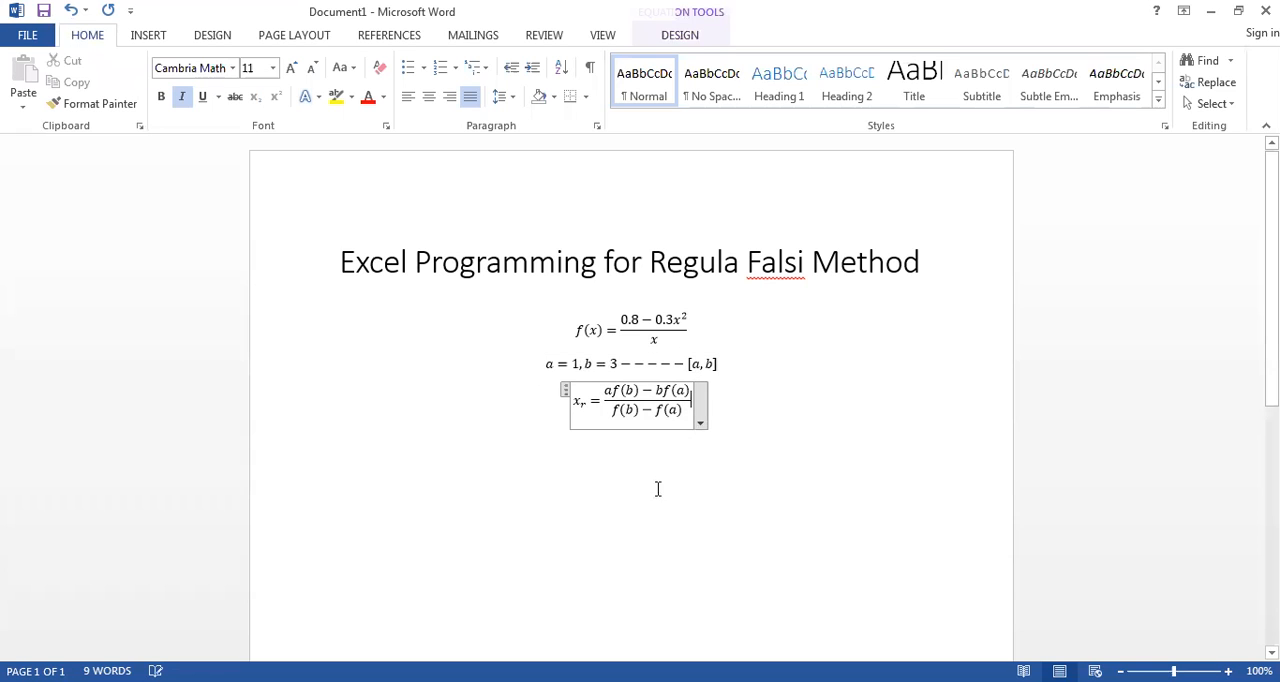
Step: Insert a new equation below the x_r formula containing the interval [a, x_r]
{"action": "left_click", "coordinate": [660, 458]}
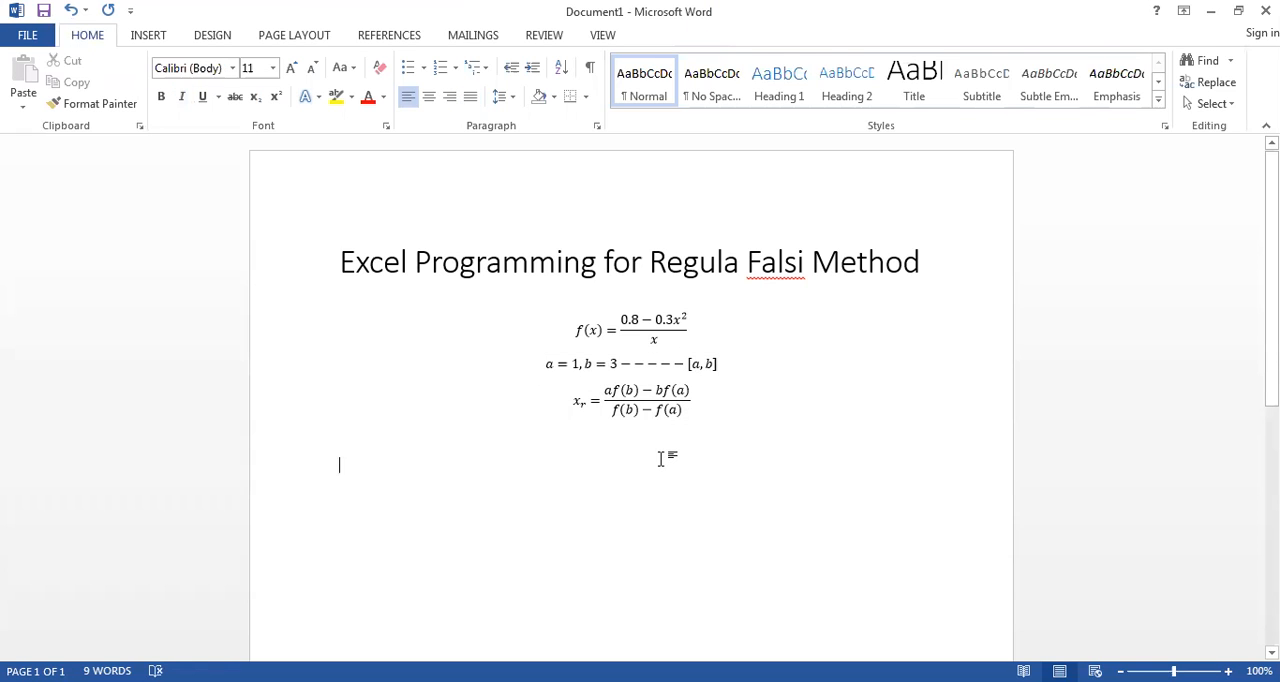
{"action": "key", "text": "alt+equal"}
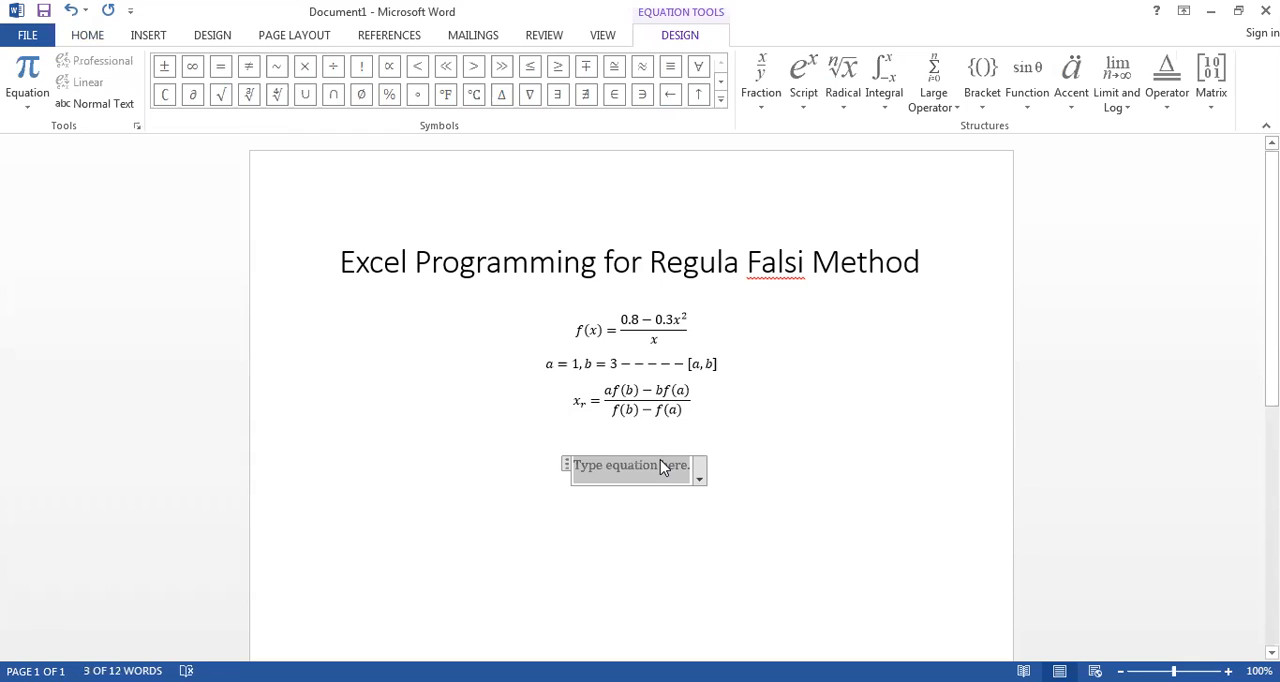
{"action": "type", "text": "a,x_r"}
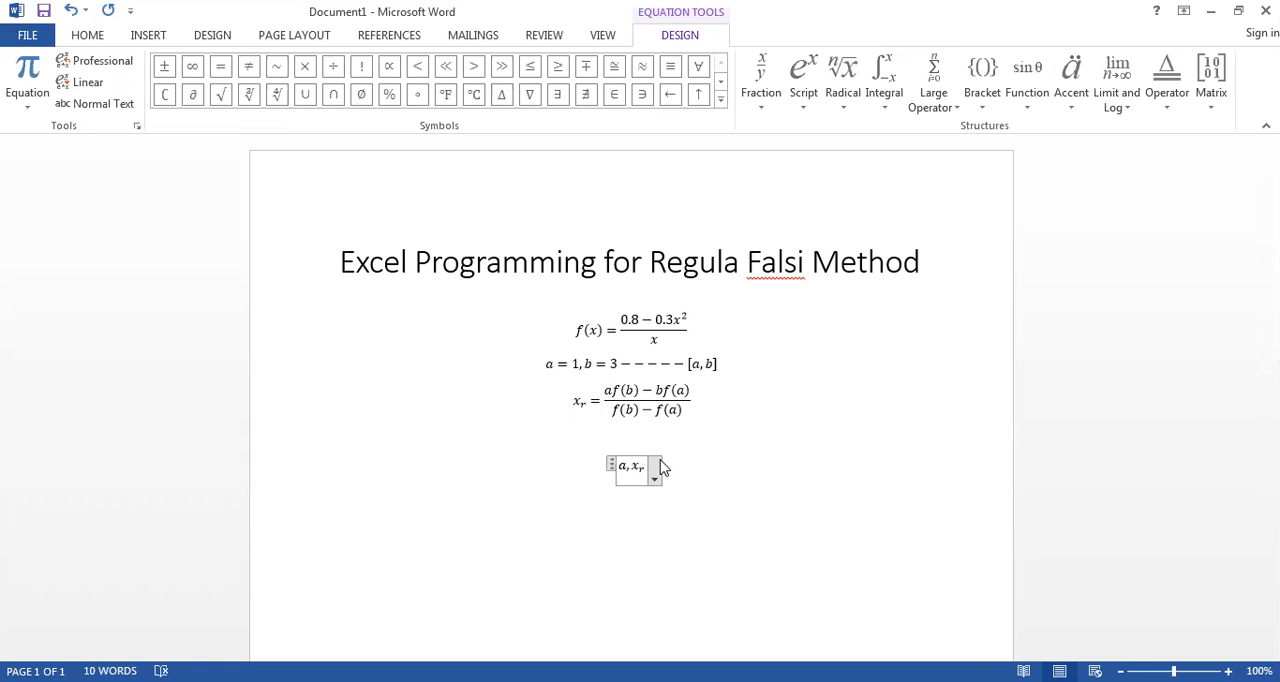
{"action": "type", "text": " ]"}
{"action": "key", "text": "Left"}
{"action": "key", "text": "Left"}
{"action": "key", "text": "Left"}
{"action": "key", "text": "Left"}
{"action": "key", "text": "Left"}
{"action": "type", "text": "["}
Step: Add a comma and the second interval [x_r, b] after [a, x_r] in the equation
{"action": "key", "text": "Right"}
{"action": "key", "text": "Right"}
{"action": "key", "text": "Right"}
{"action": "key", "text": "Right"}
{"action": "type", "text": ", ["}
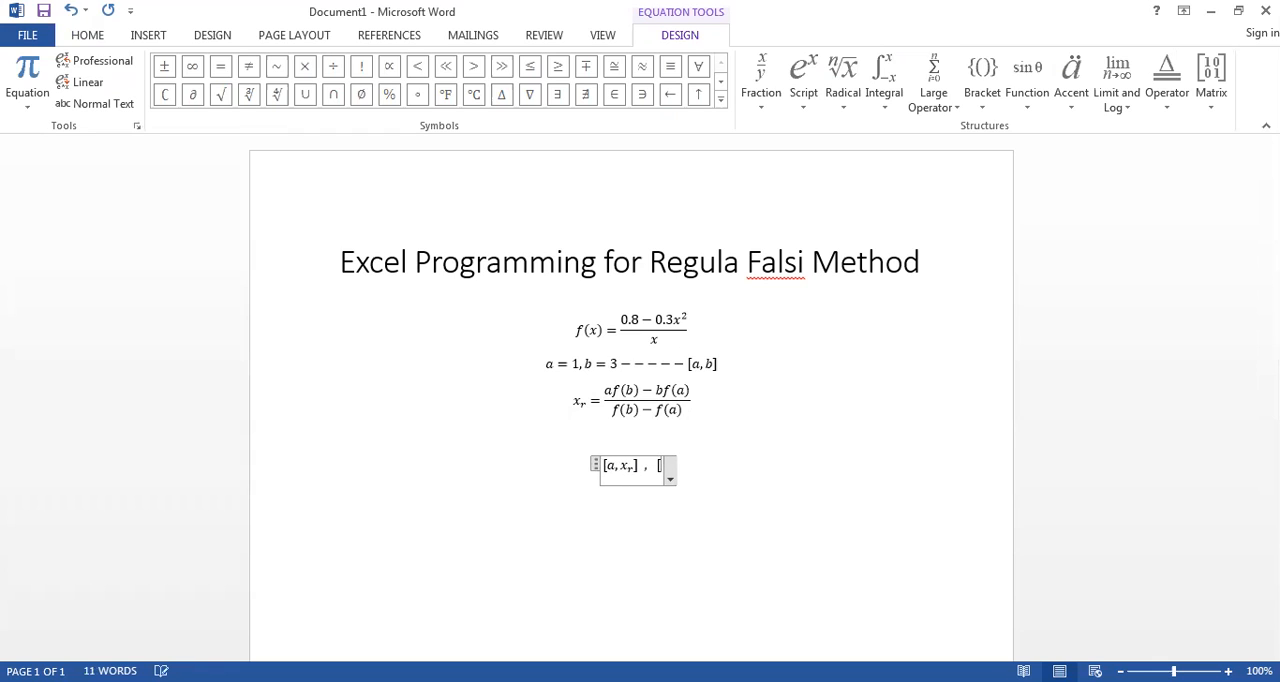
{"action": "type", "text": "x"}
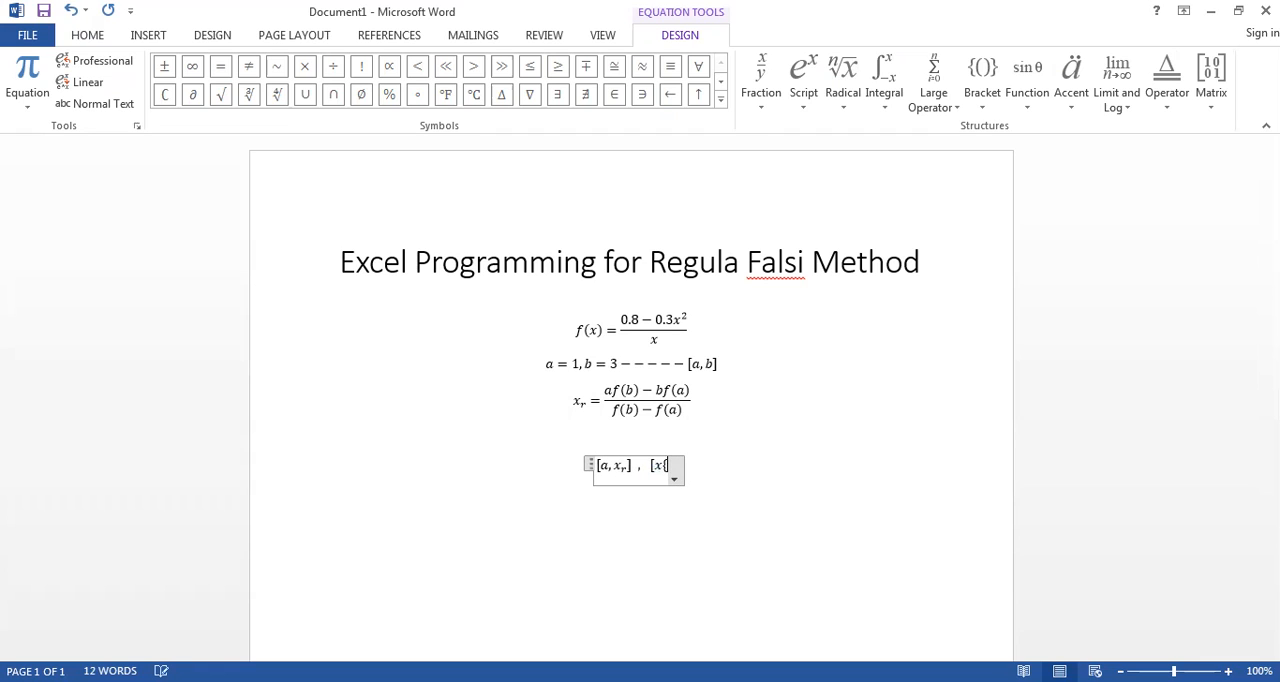
{"action": "type", "text": "_r,b"}
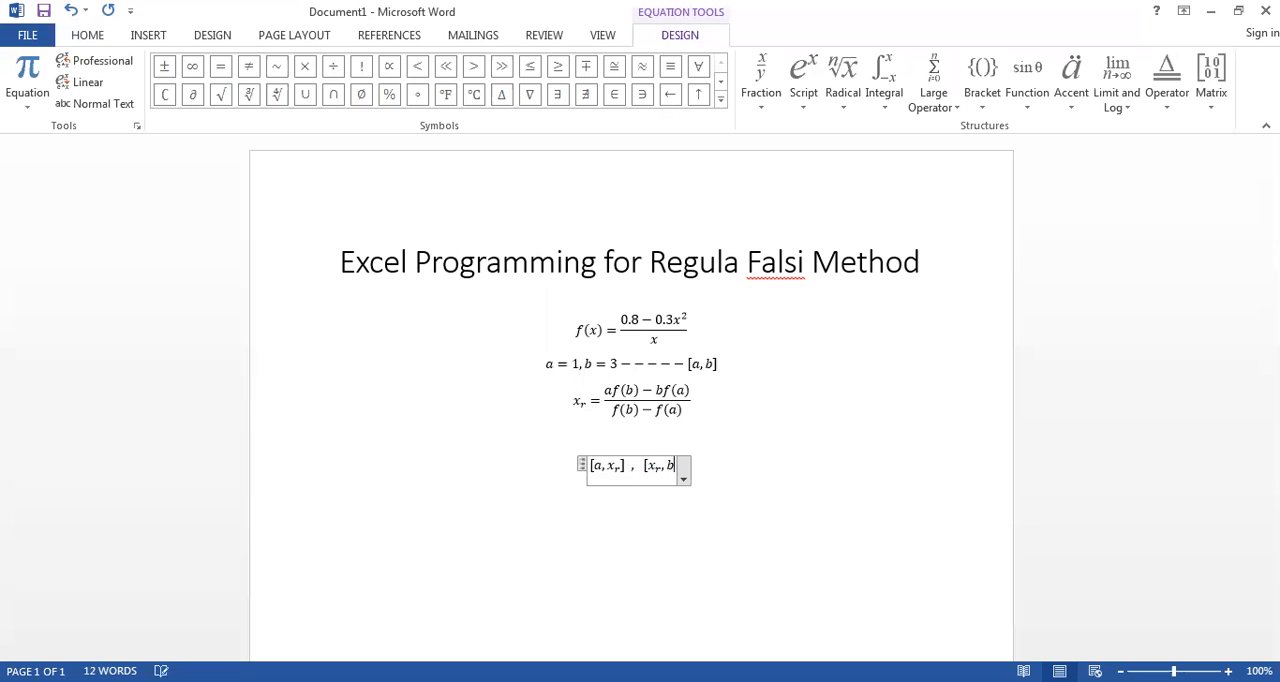
{"action": "type", "text": "]"}
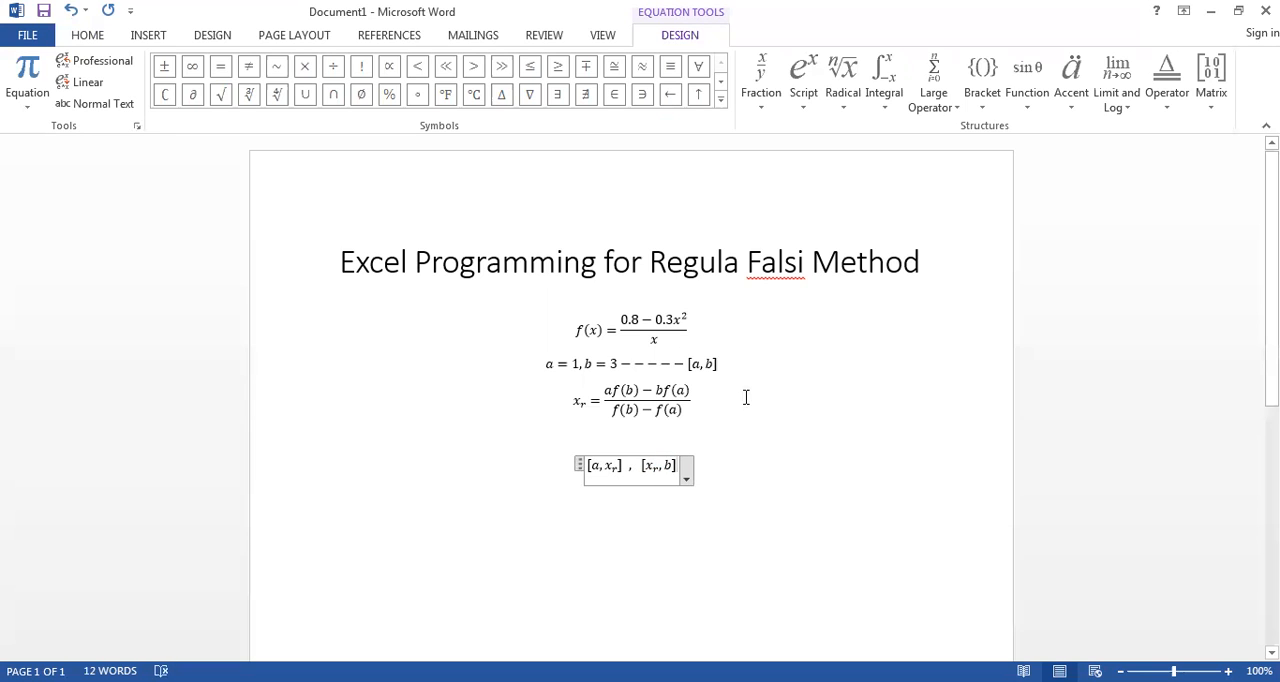
Step: Add dashes and the condition f(a)f(x_r) < 0 directly after the interval [a, x_r]
{"action": "left_click", "coordinate": [702, 368]}
{"action": "left_click", "coordinate": [703, 400]}
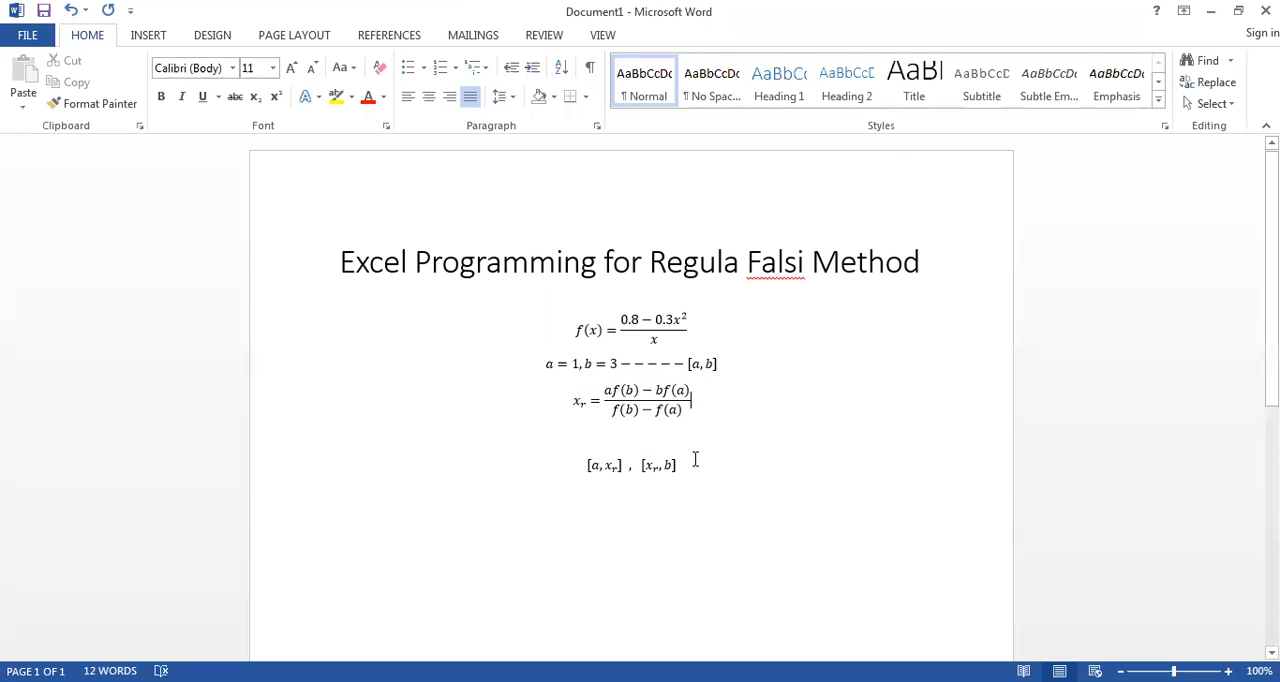
{"action": "scroll", "coordinate": [1026, 406], "scroll_direction": "down", "scroll_amount": 3}
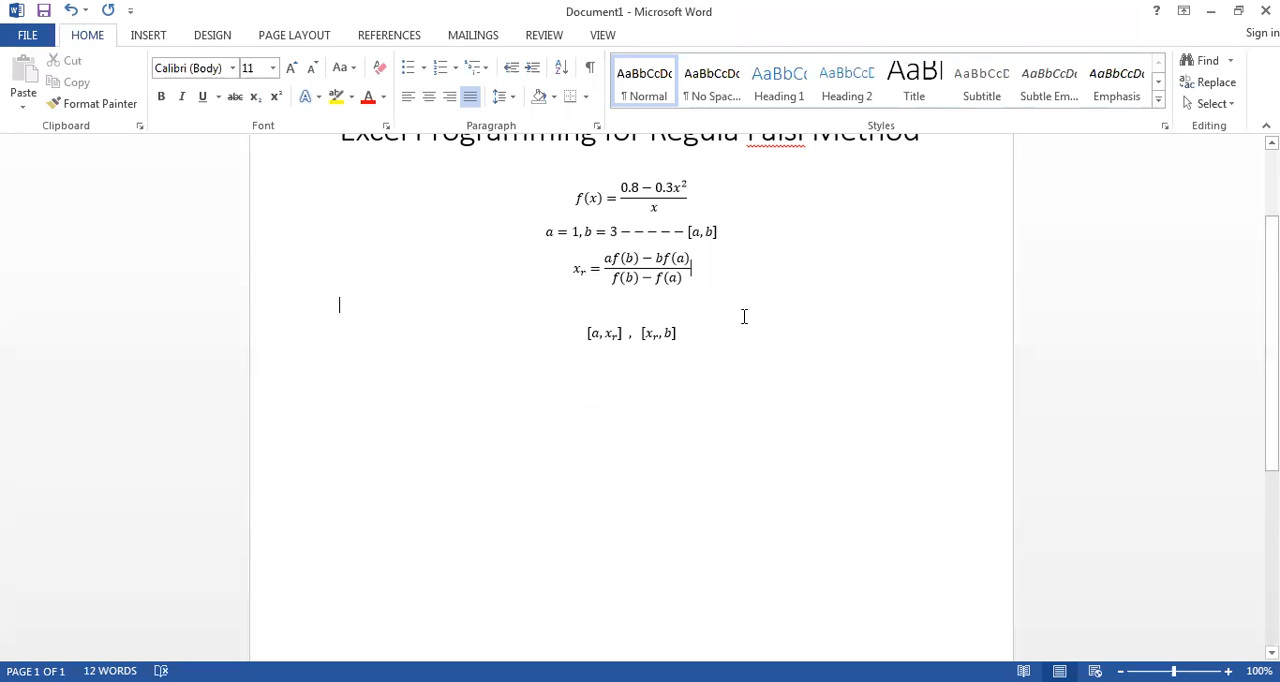
{"action": "left_click", "coordinate": [628, 334]}
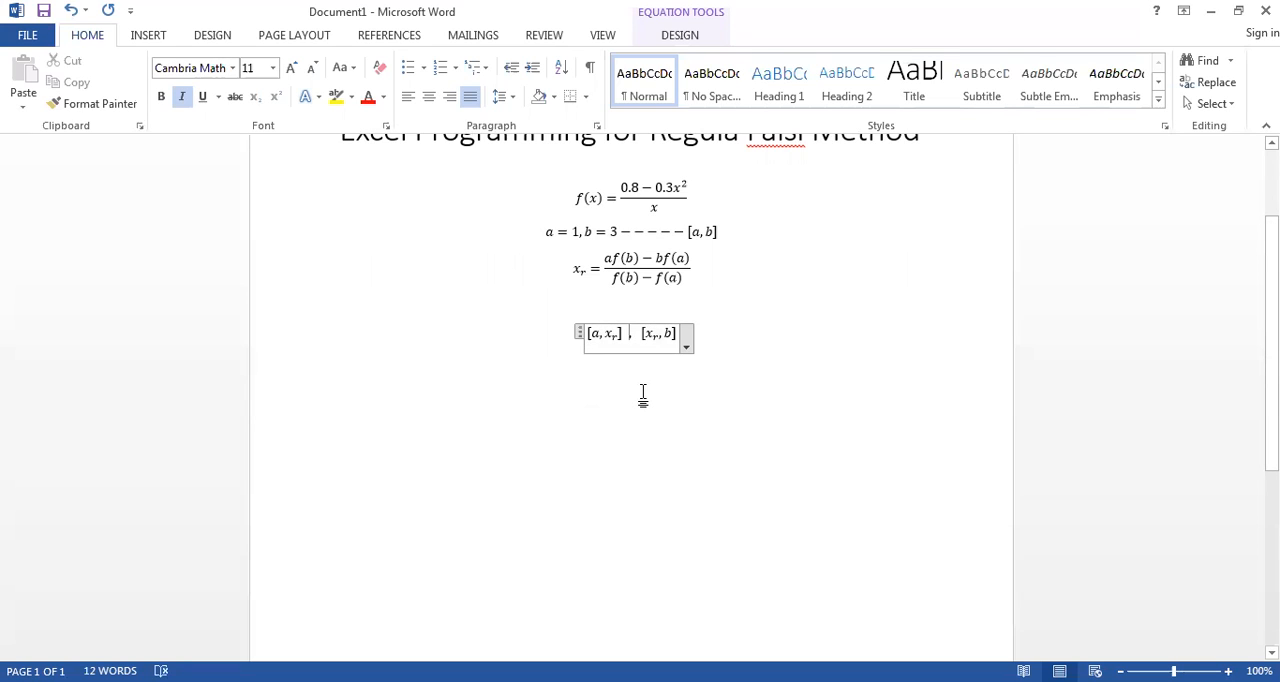
{"action": "type", "text": "-"}
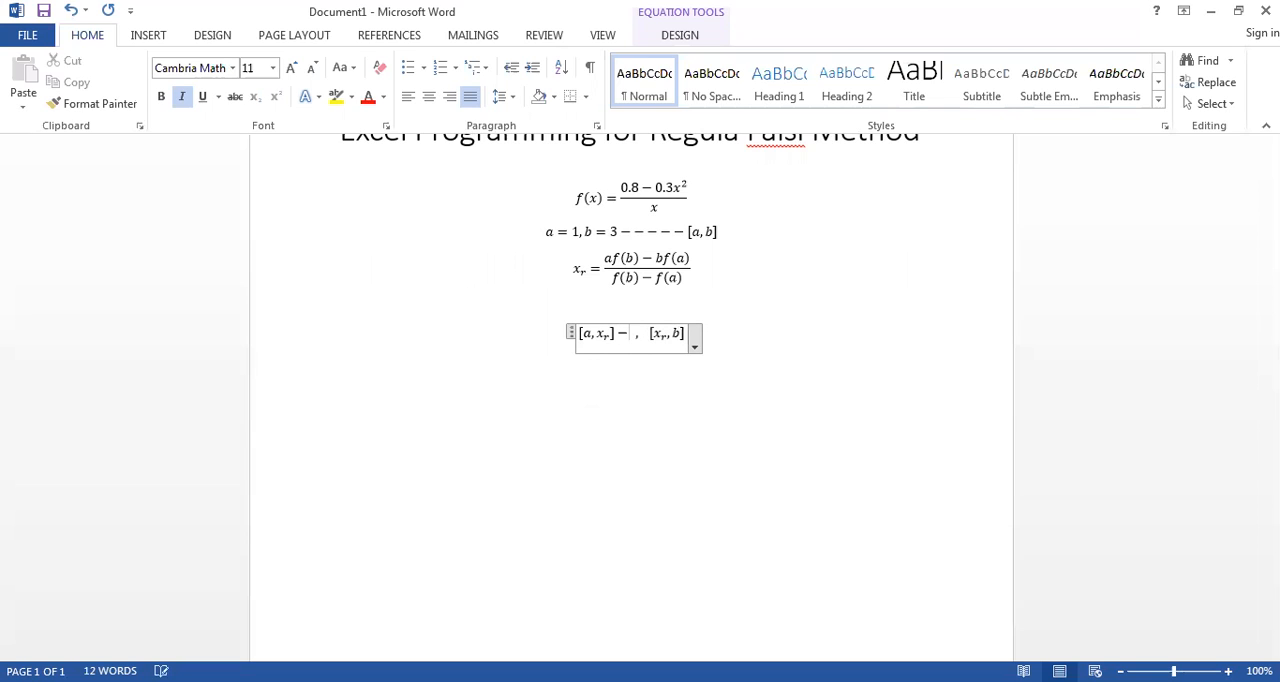
{"action": "type", "text": "----f(a"}
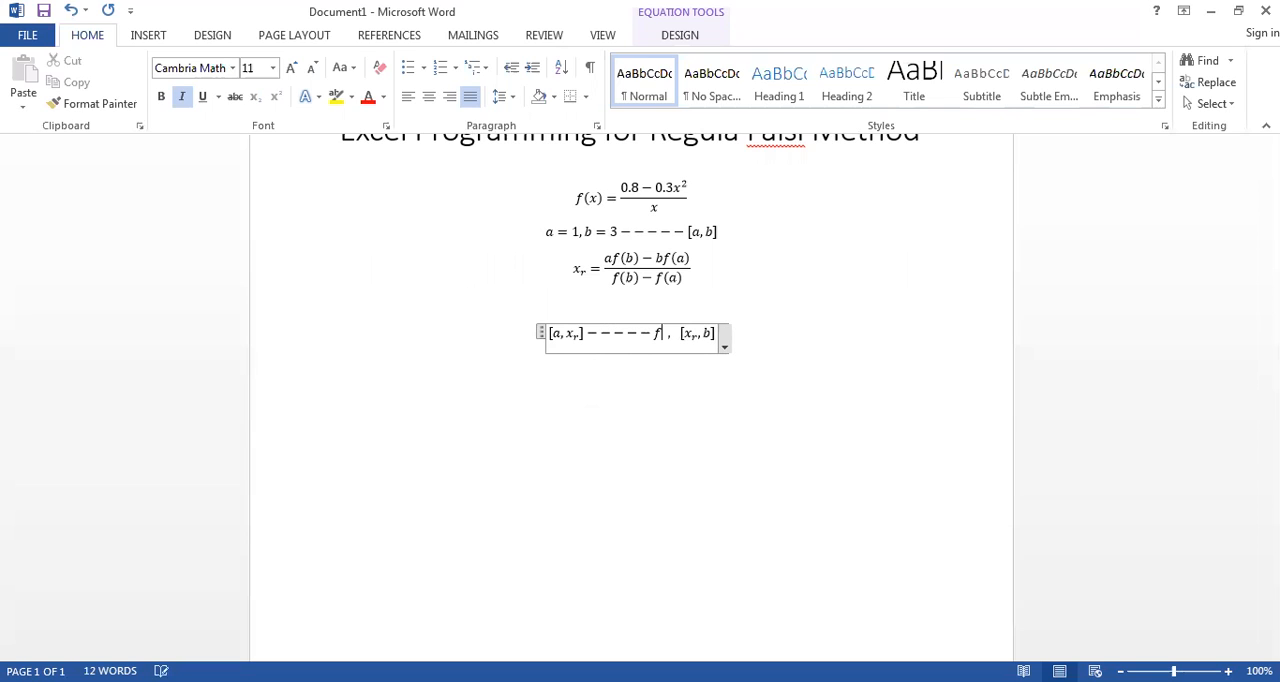
{"action": "type", "text": ")f(x"}
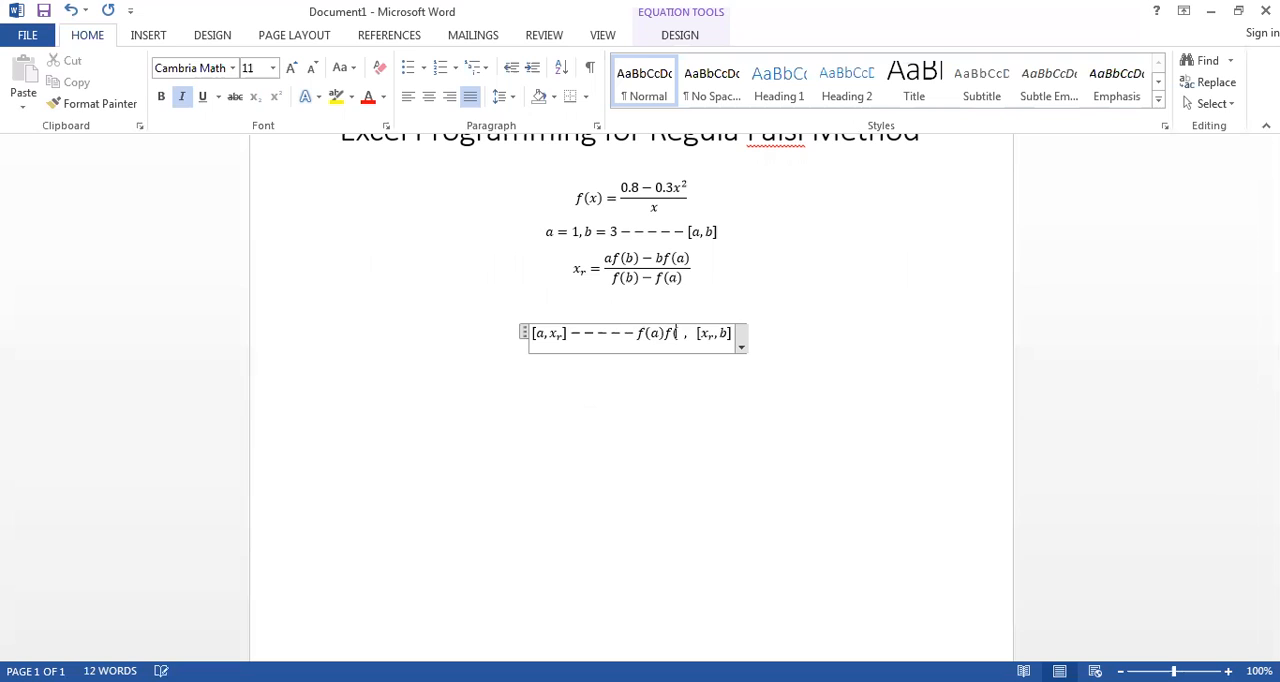
{"action": "type", "text": "_r"}
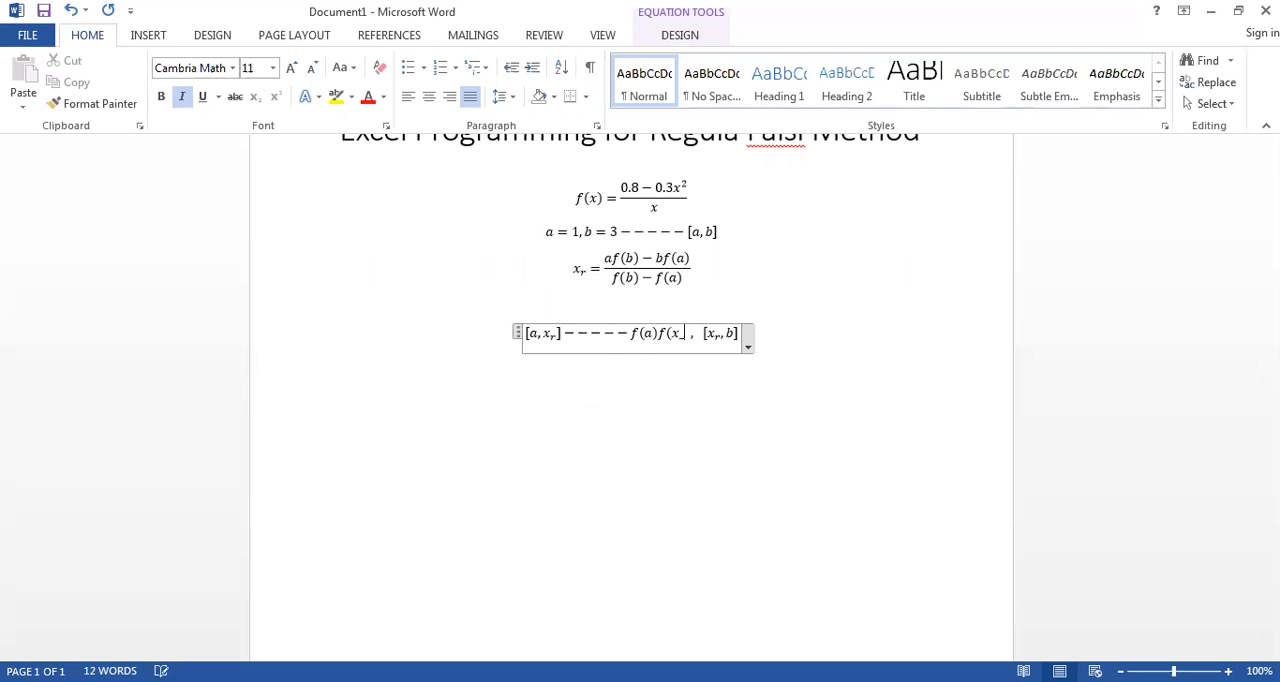
{"action": "type", "text": ")<0"}
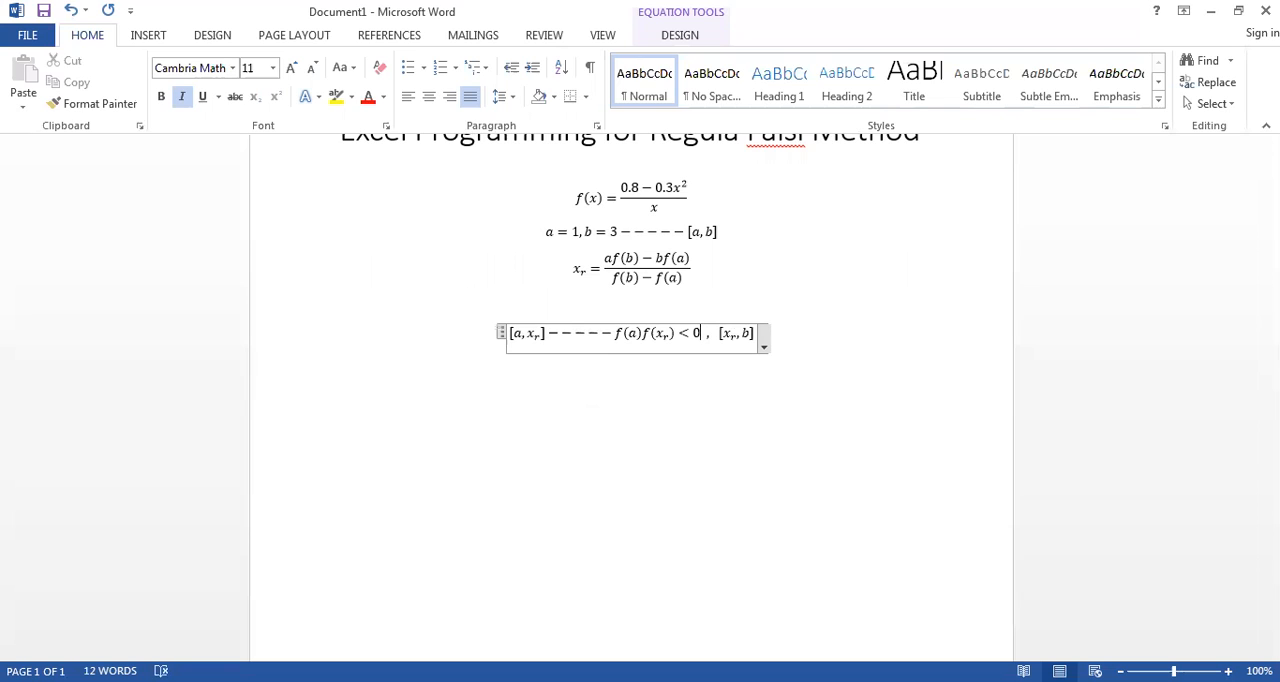
Step: Add dashes and the condition f(x_r)f(b) < 0 after the interval [x_r, b]
{"action": "key", "text": "Right"}
{"action": "key", "text": "Right"}
{"action": "key", "text": "Right"}
{"action": "key", "text": "Right"}
{"action": "key", "text": "Right"}
{"action": "type", "text": "------f"}
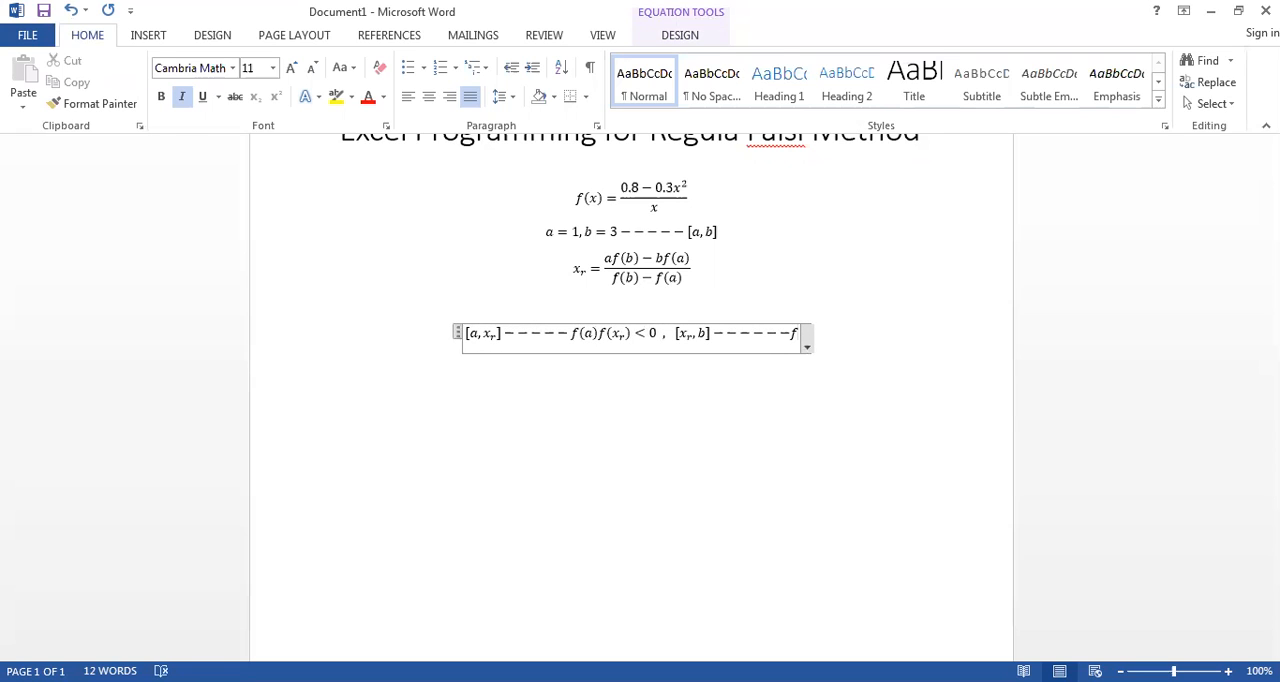
{"action": "type", "text": "(x"}
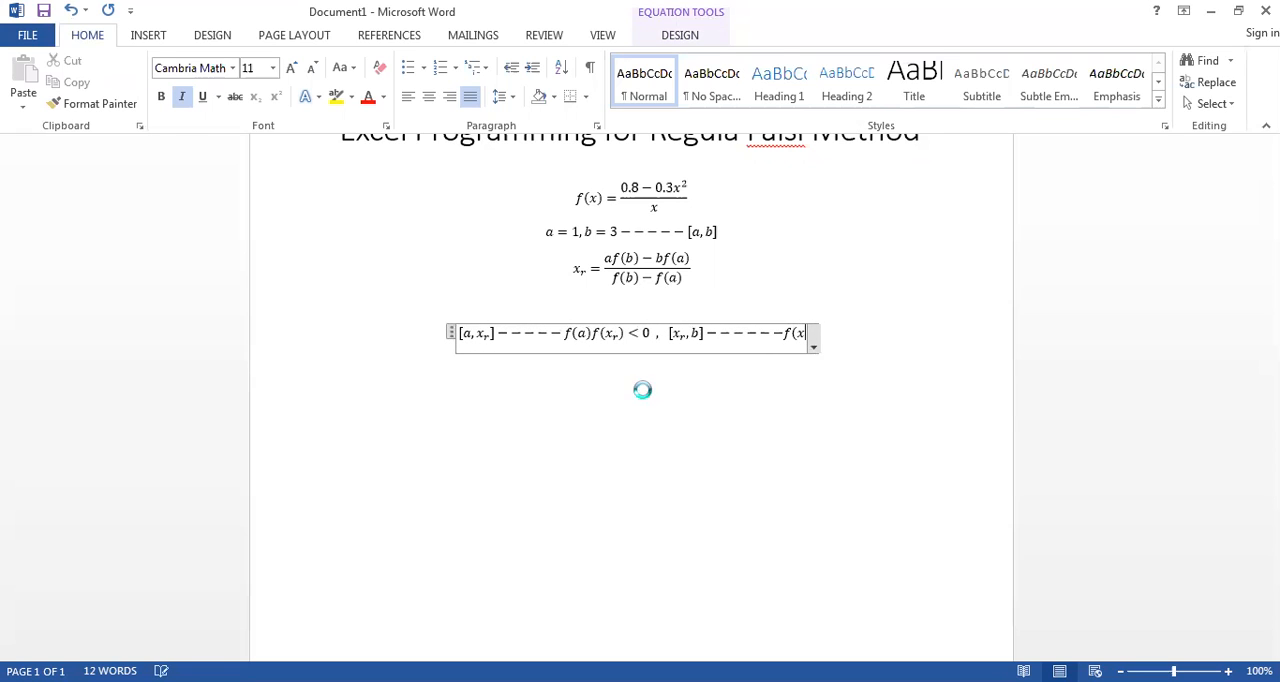
{"action": "type", "text": "_r"}
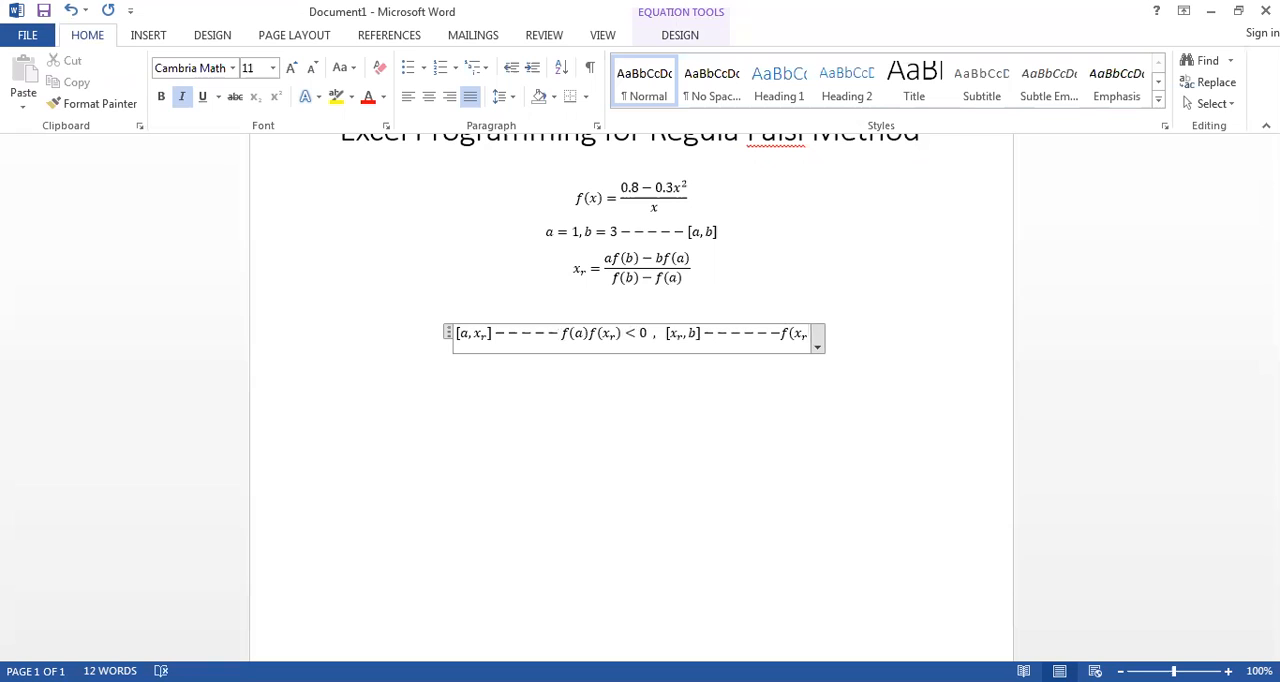
{"action": "type", "text": ")f("}
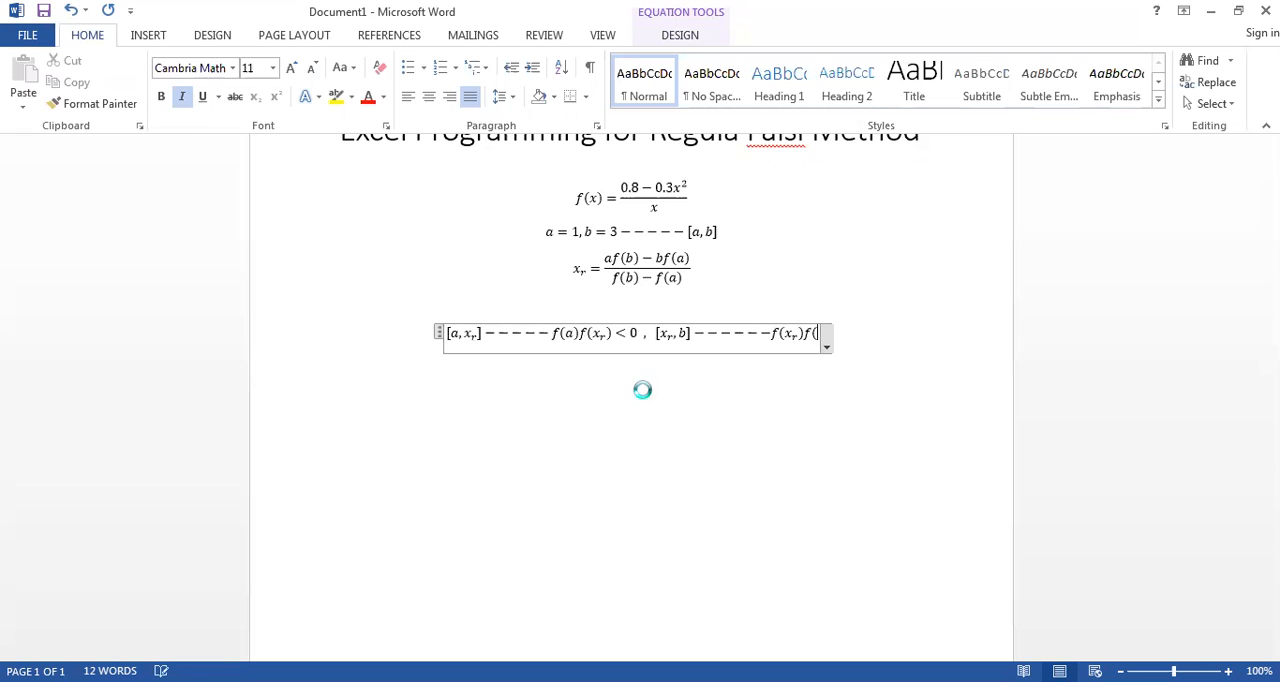
{"action": "type", "text": "b)<0"}
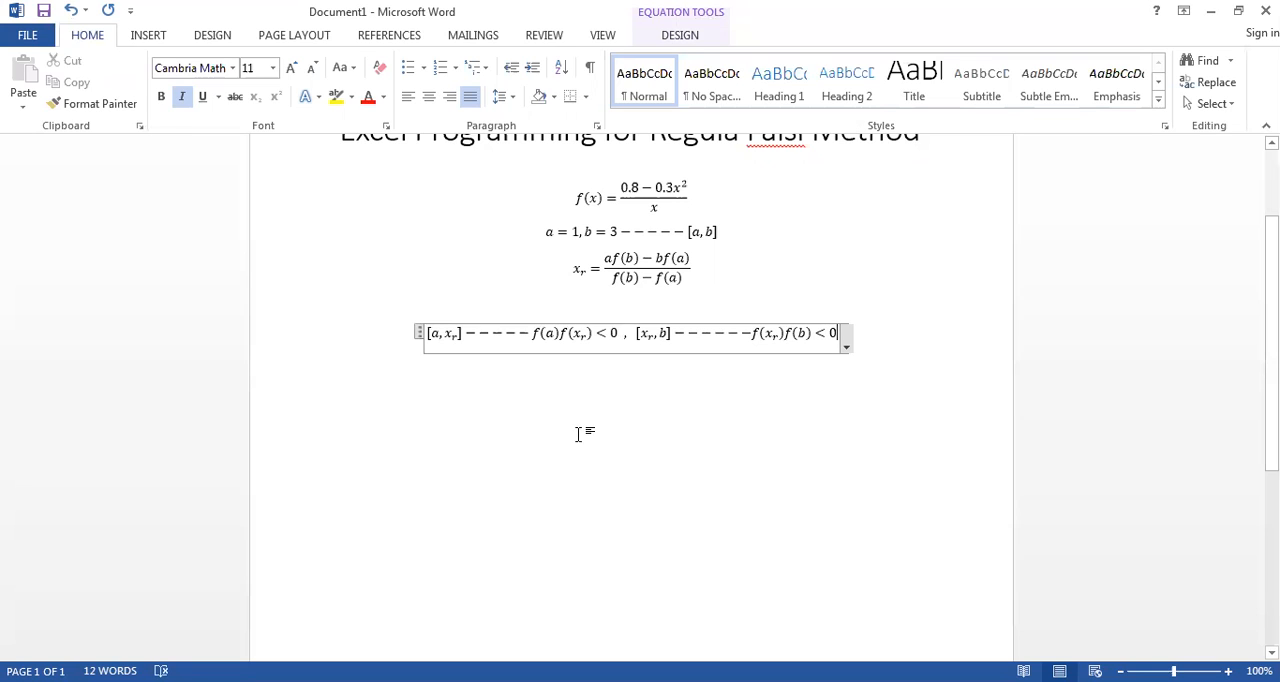
{"action": "double_click", "coordinate": [451, 334]}
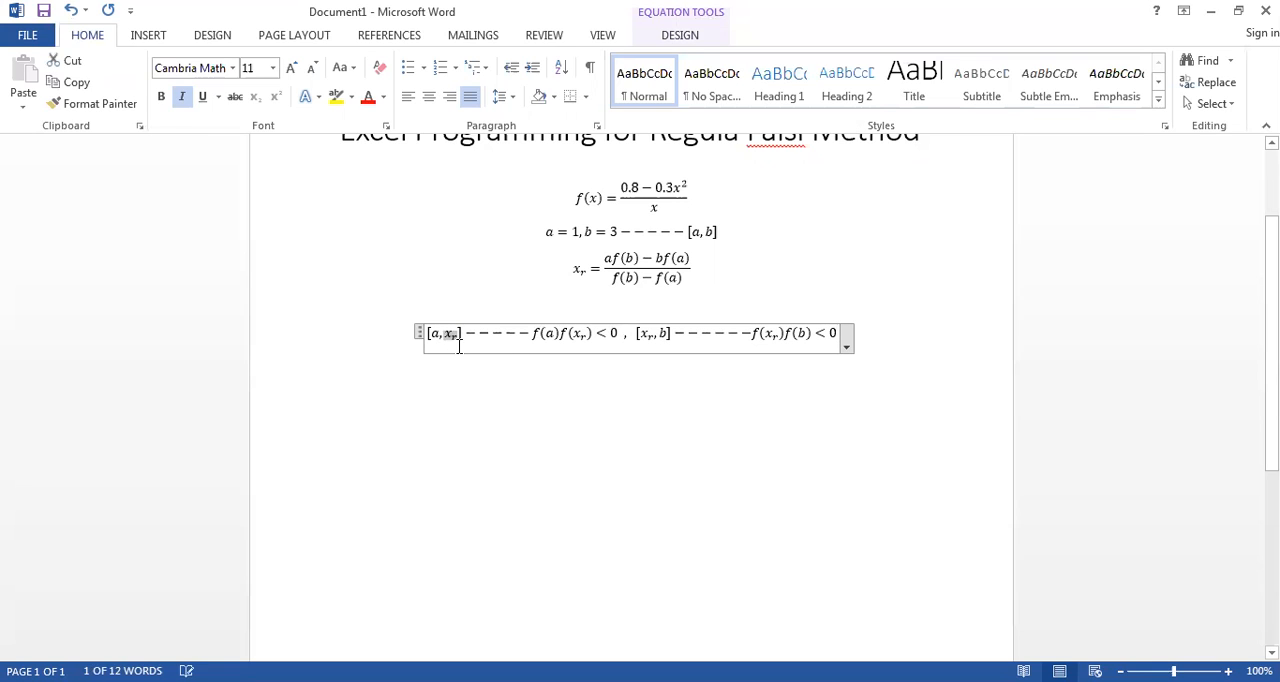
{"action": "double_click", "coordinate": [646, 334]}
{"action": "left_click", "coordinate": [755, 433]}
Step: Insert a table with six columns and five rows on a new line below the interval conditions
{"action": "left_click", "coordinate": [905, 350]}
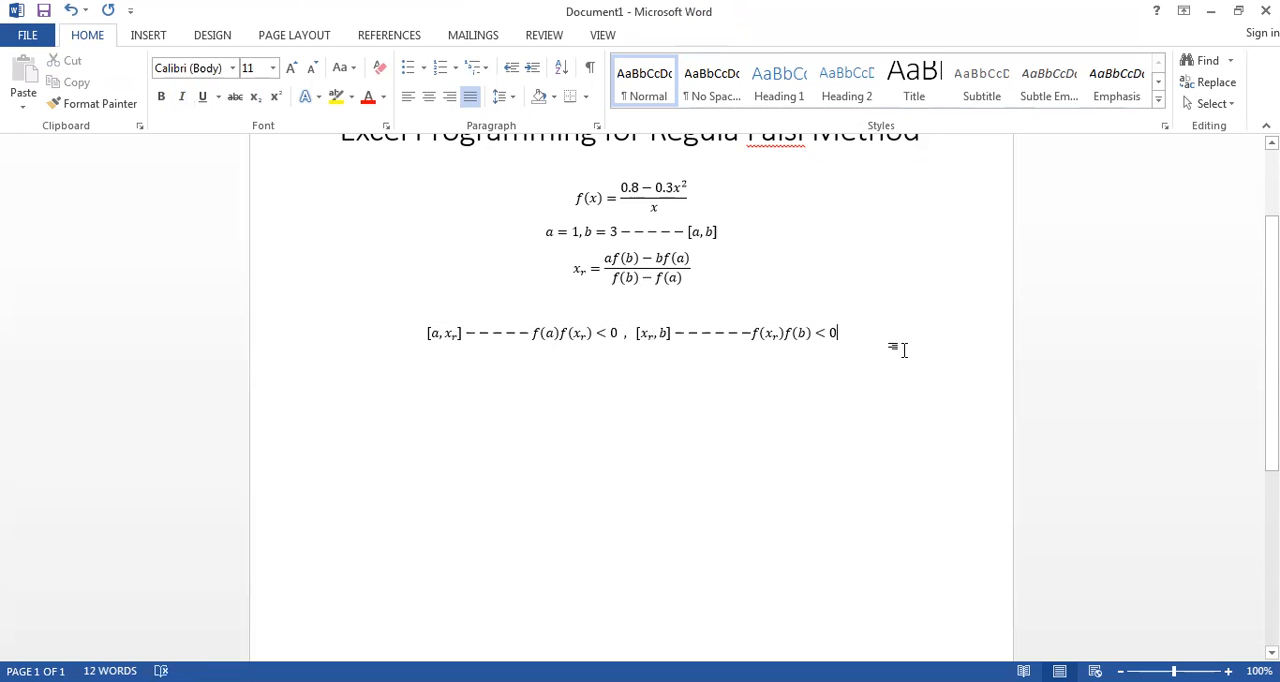
{"action": "key", "text": "Return"}
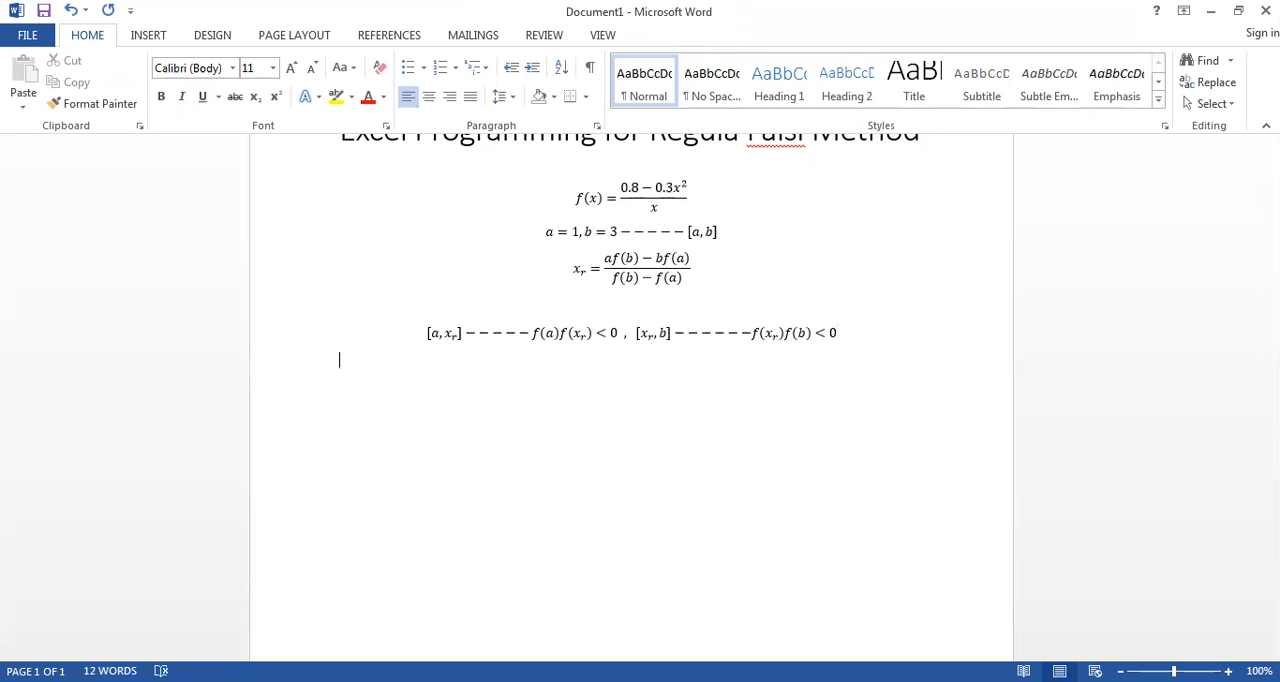
{"action": "left_click", "coordinate": [147, 35]}
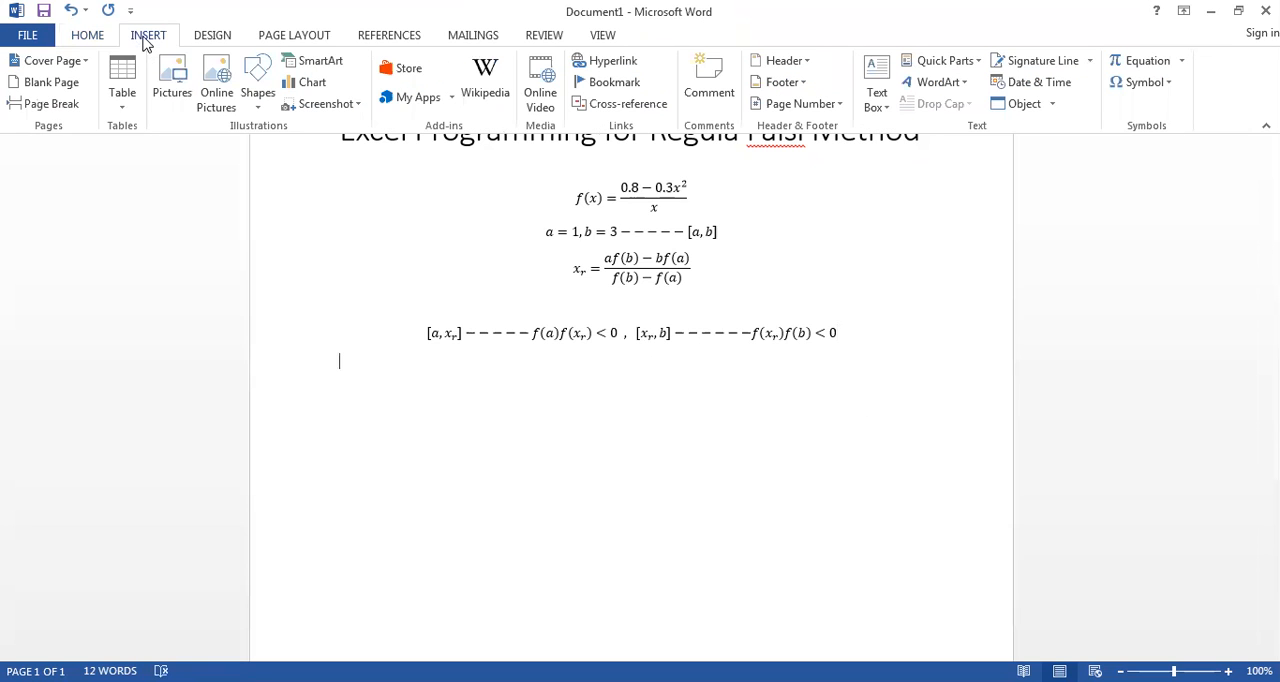
{"action": "left_click", "coordinate": [121, 92]}
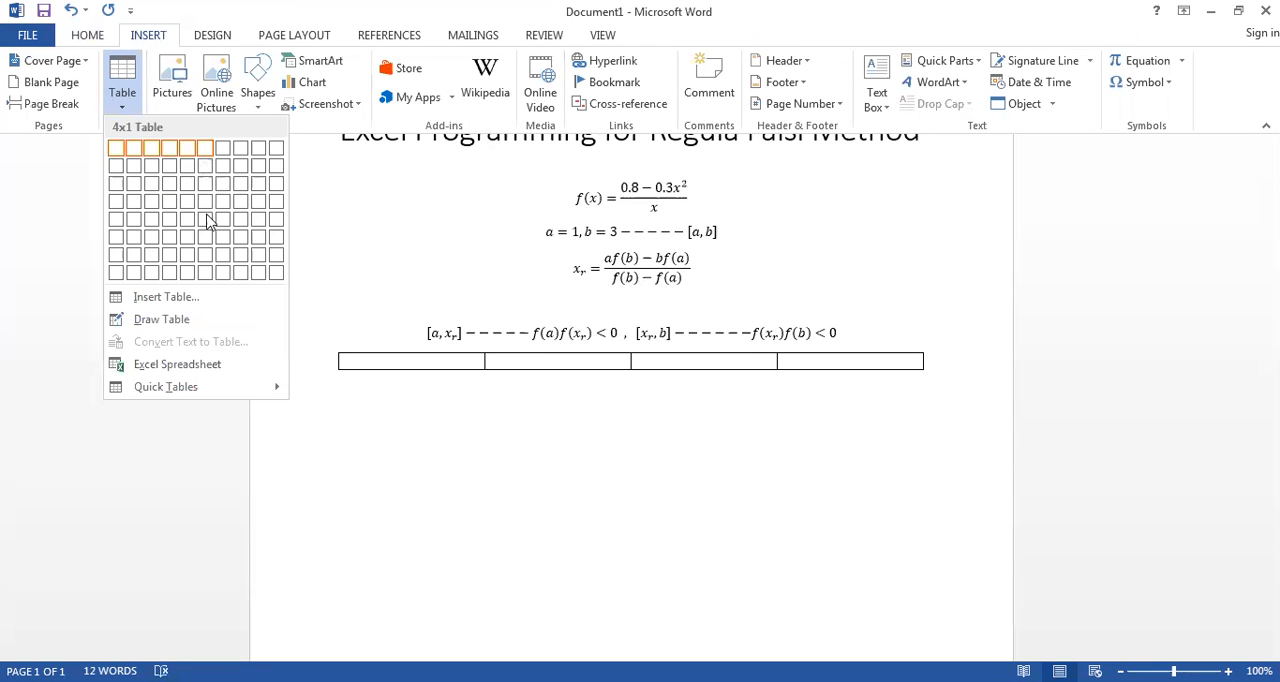
Step: Label the first four columns of the table a, F(a), b and F(b) in the header row
{"action": "left_click", "coordinate": [369, 362]}
{"action": "type", "text": "a"}
{"action": "left_click", "coordinate": [497, 364]}
{"action": "type", "text": "F(a)"}
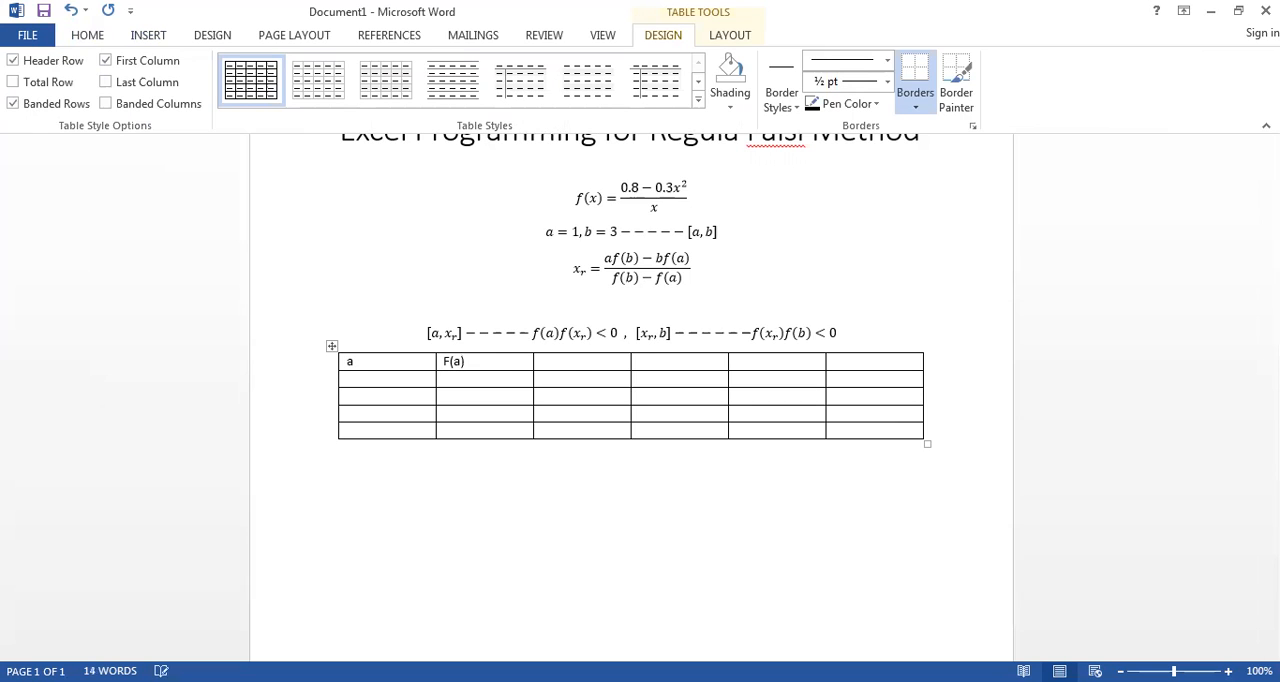
{"action": "left_click", "coordinate": [579, 368]}
{"action": "type", "text": "b"}
{"action": "left_click", "coordinate": [659, 365]}
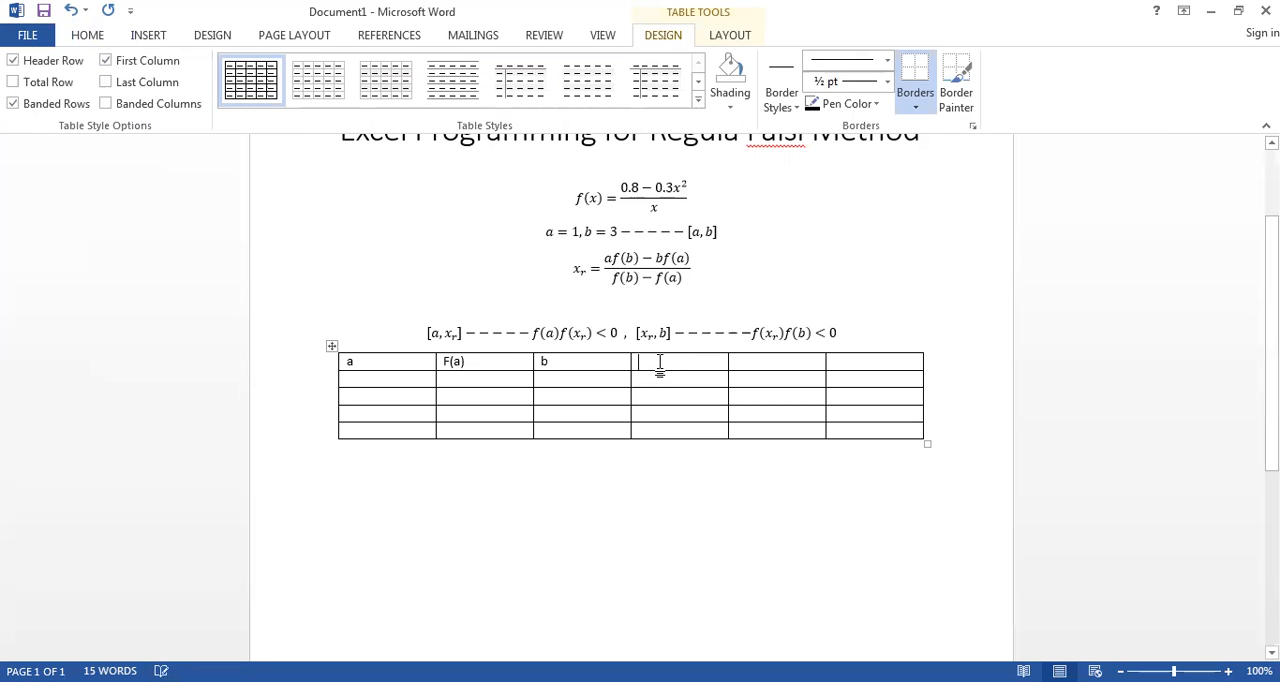
{"action": "type", "text": "F(b)"}
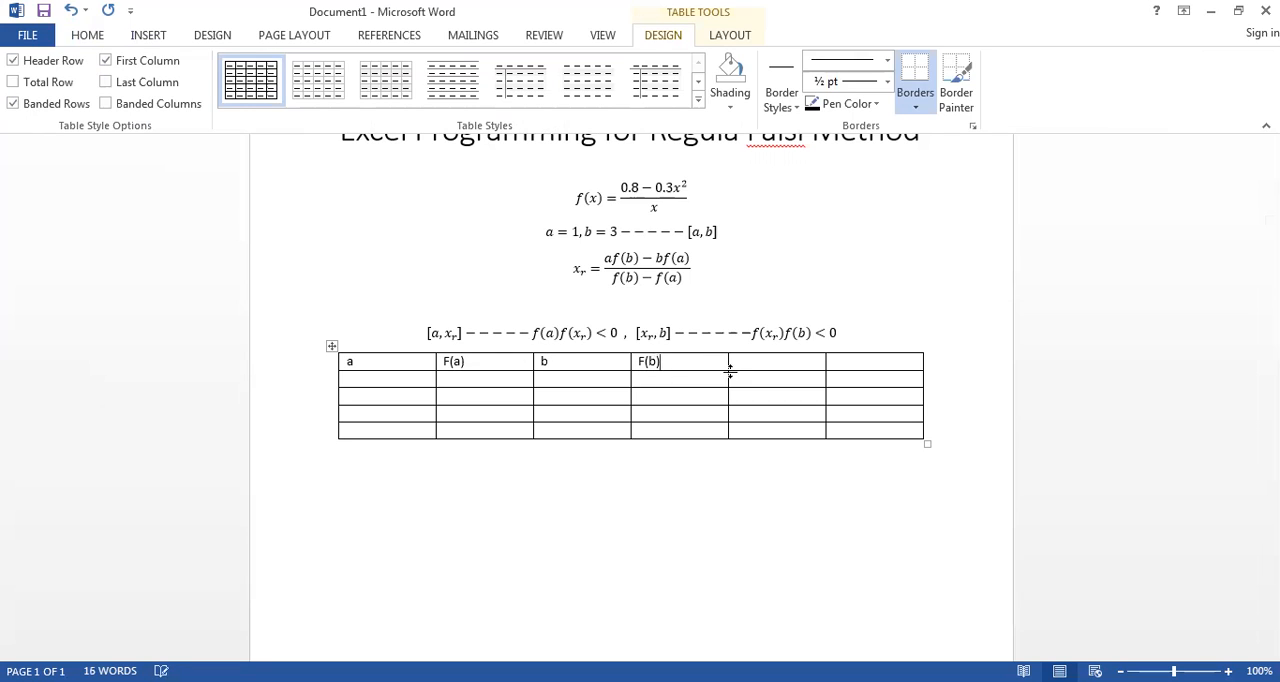
Step: Label the fifth and sixth columns of the table xr and F(xr) in the header row
{"action": "left_click", "coordinate": [745, 364]}
{"action": "type", "text": "c"}
{"action": "key", "text": "BackSpace"}
{"action": "type", "text": "xr"}
{"action": "left_click", "coordinate": [858, 351]}
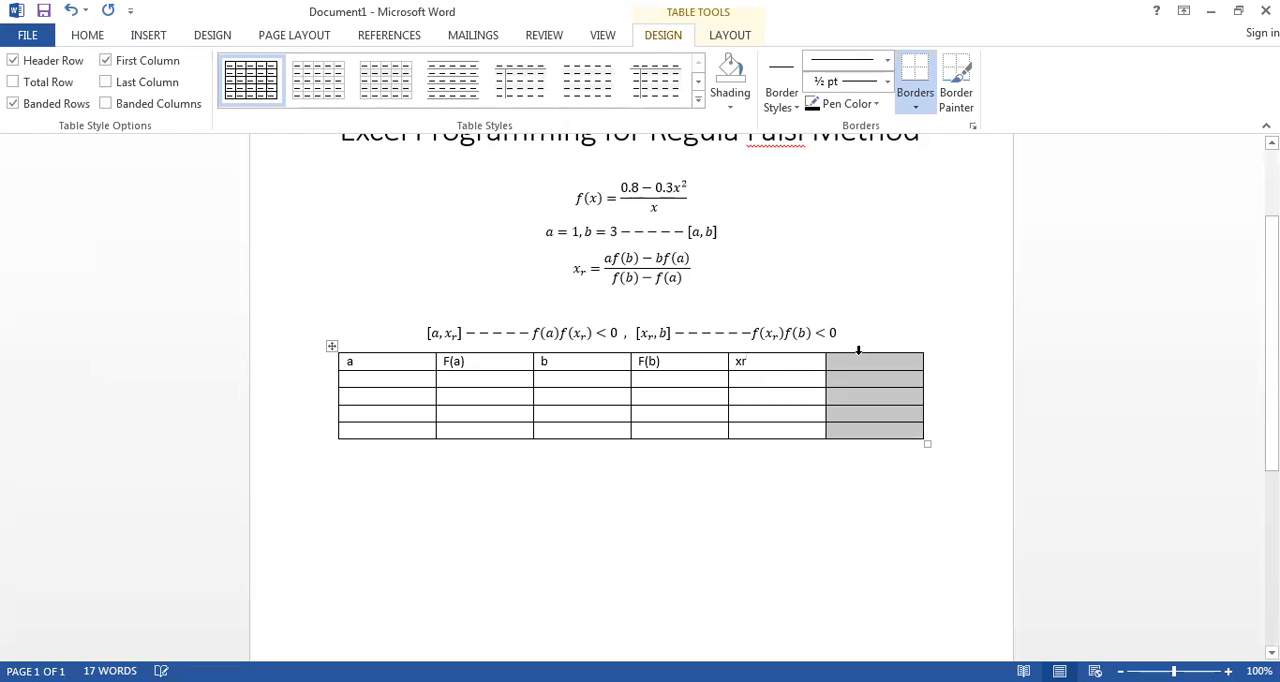
{"action": "left_click", "coordinate": [865, 368]}
{"action": "type", "text": "f"}
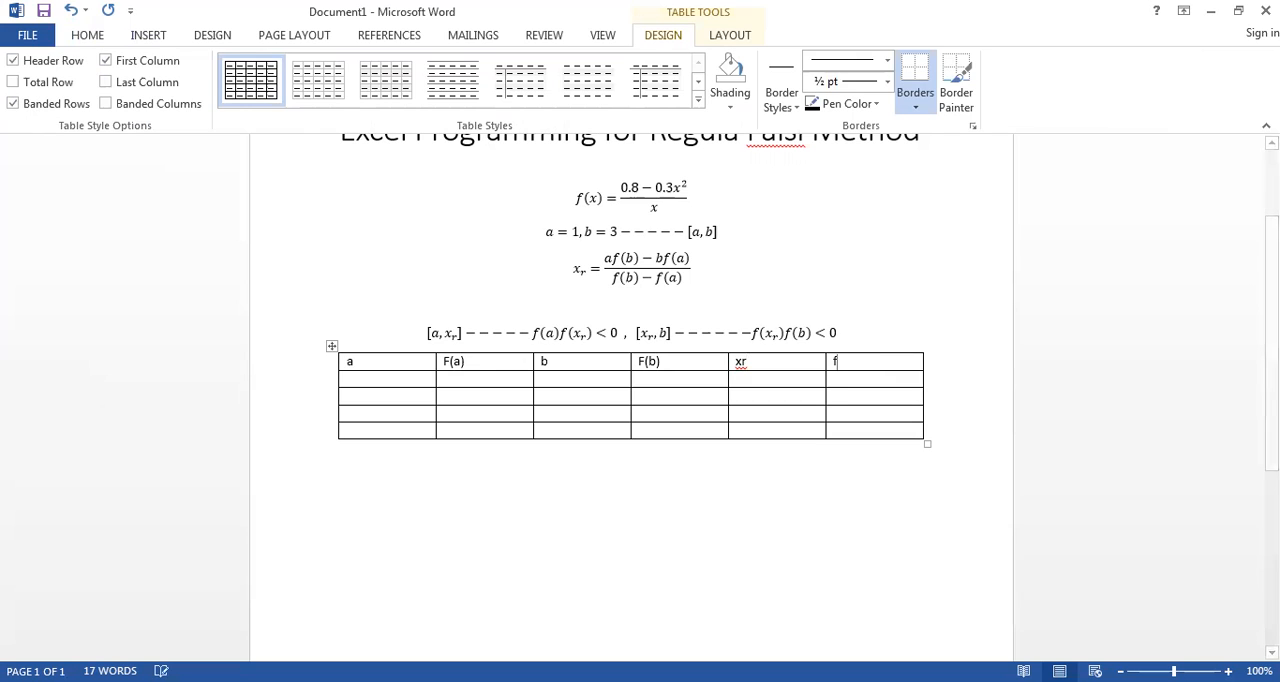
{"action": "key", "text": "BackSpace"}
{"action": "type", "text": "F(xr)"}
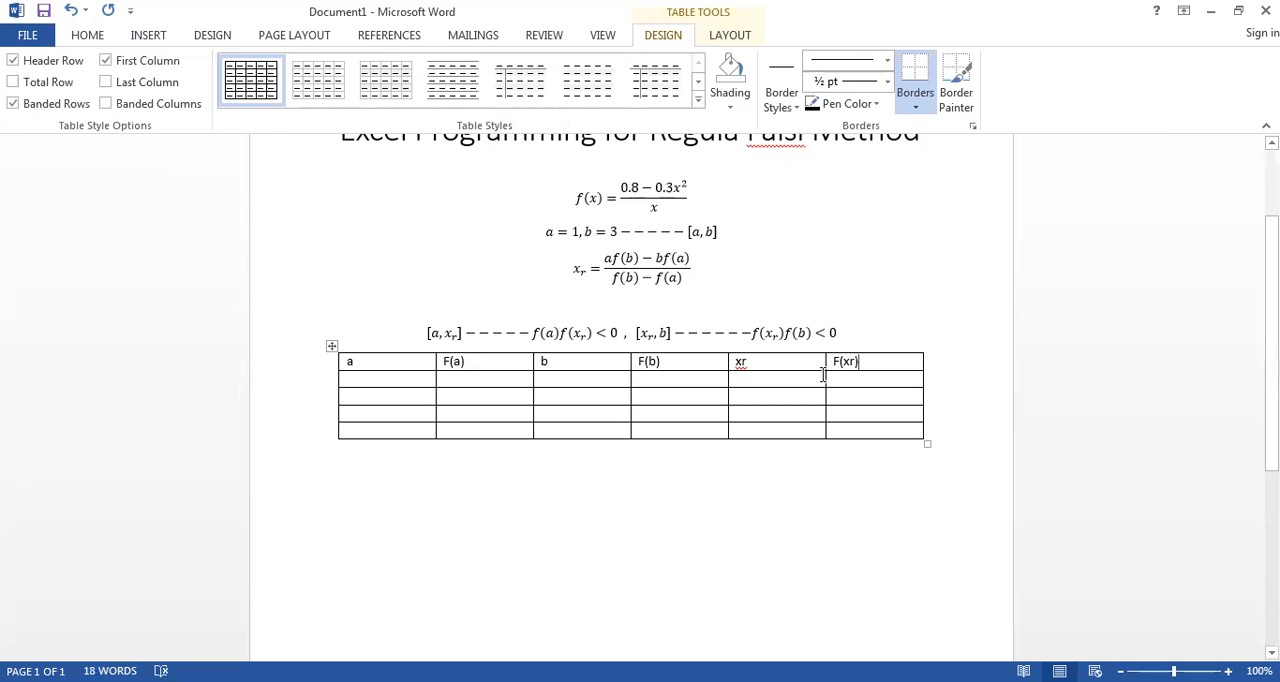
Step: Add a seventh column at the right end of the table and label it error in the header row
{"action": "right_click", "coordinate": [912, 366]}
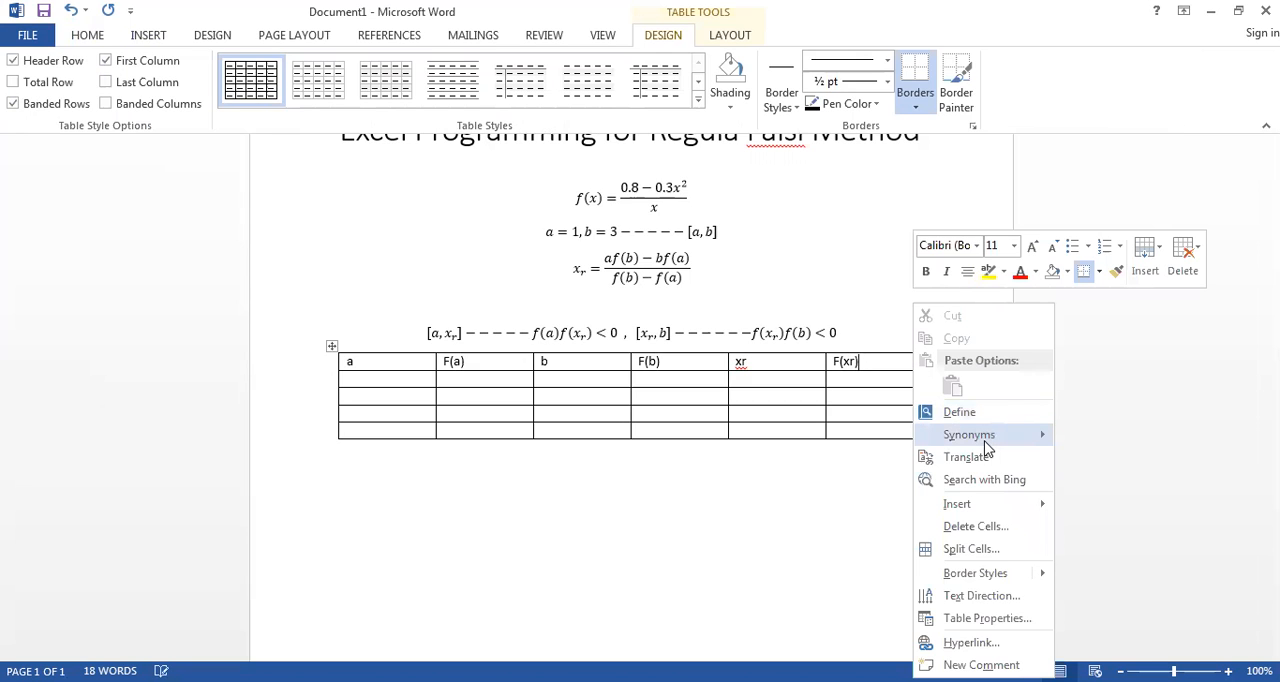
{"action": "mouse_move", "coordinate": [990, 504]}
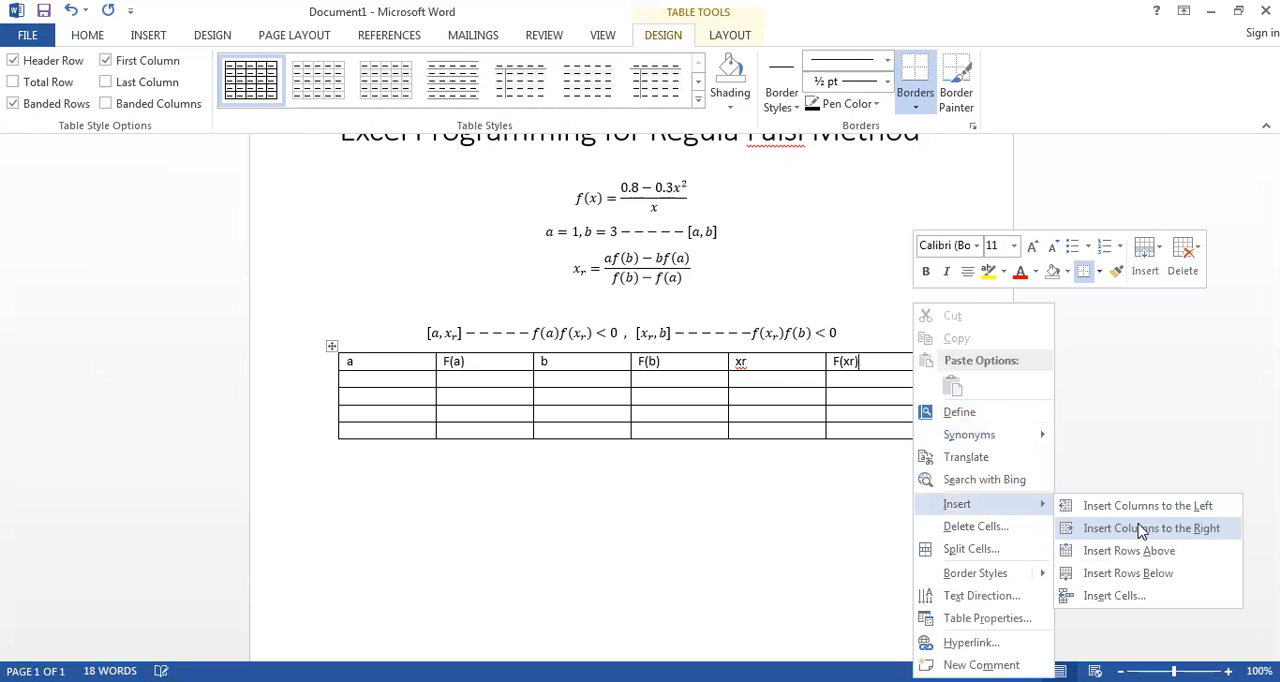
{"action": "left_click", "coordinate": [1141, 530]}
{"action": "left_click", "coordinate": [889, 366]}
{"action": "type", "text": "error"}
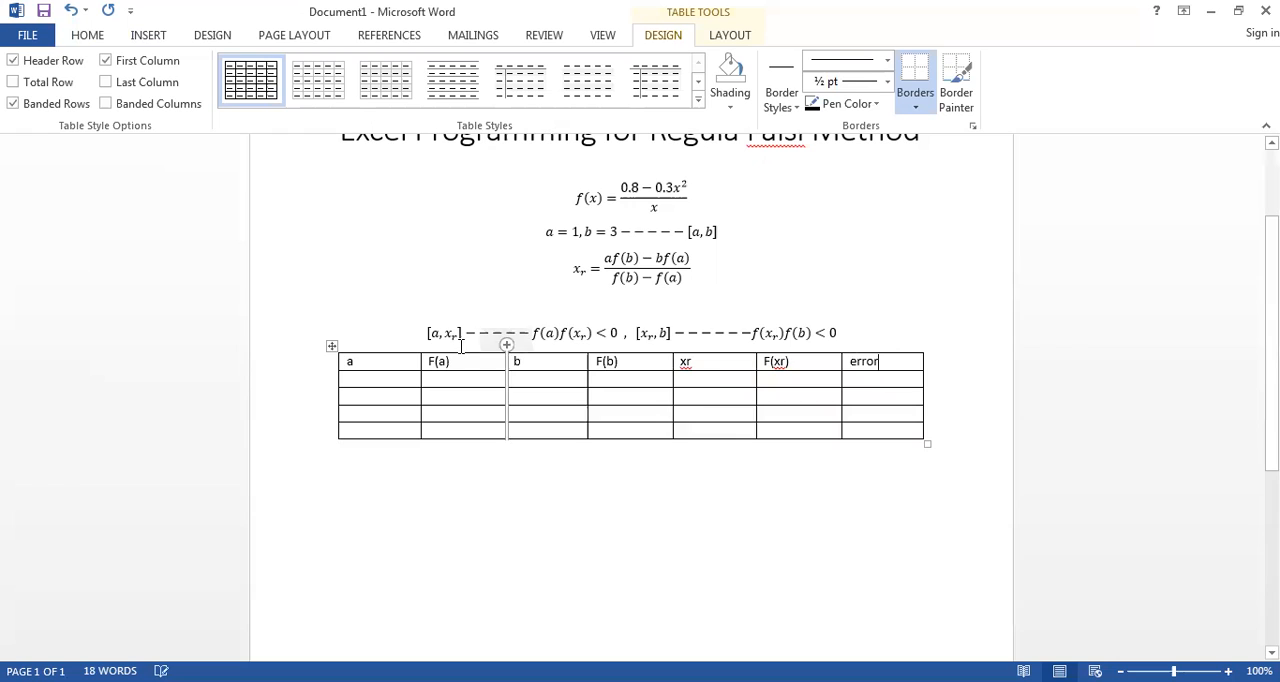
{"action": "left_click", "coordinate": [458, 378]}
{"action": "left_click_drag", "start_coordinate": [692, 190], "coordinate": [586, 186]}
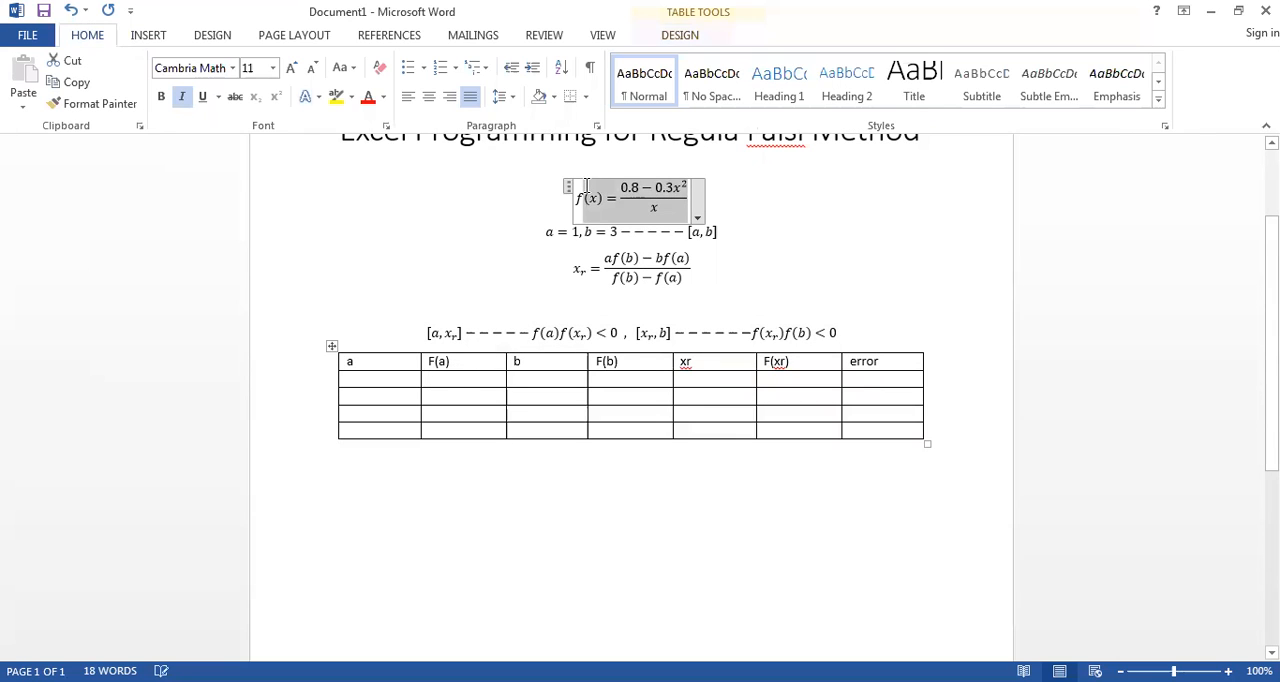
{"action": "left_click", "coordinate": [452, 378]}
{"action": "left_click", "coordinate": [610, 380]}
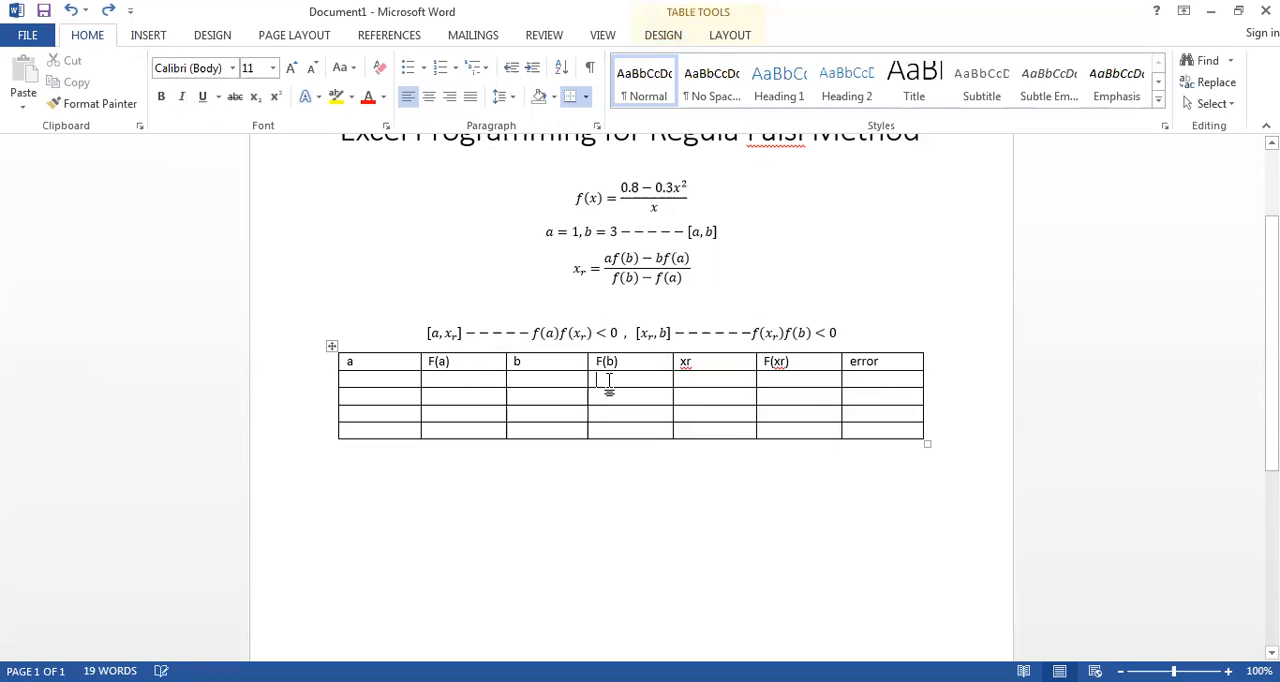
{"action": "left_click", "coordinate": [785, 381]}
{"action": "left_click_drag", "start_coordinate": [1272, 343], "coordinate": [1272, 278]}
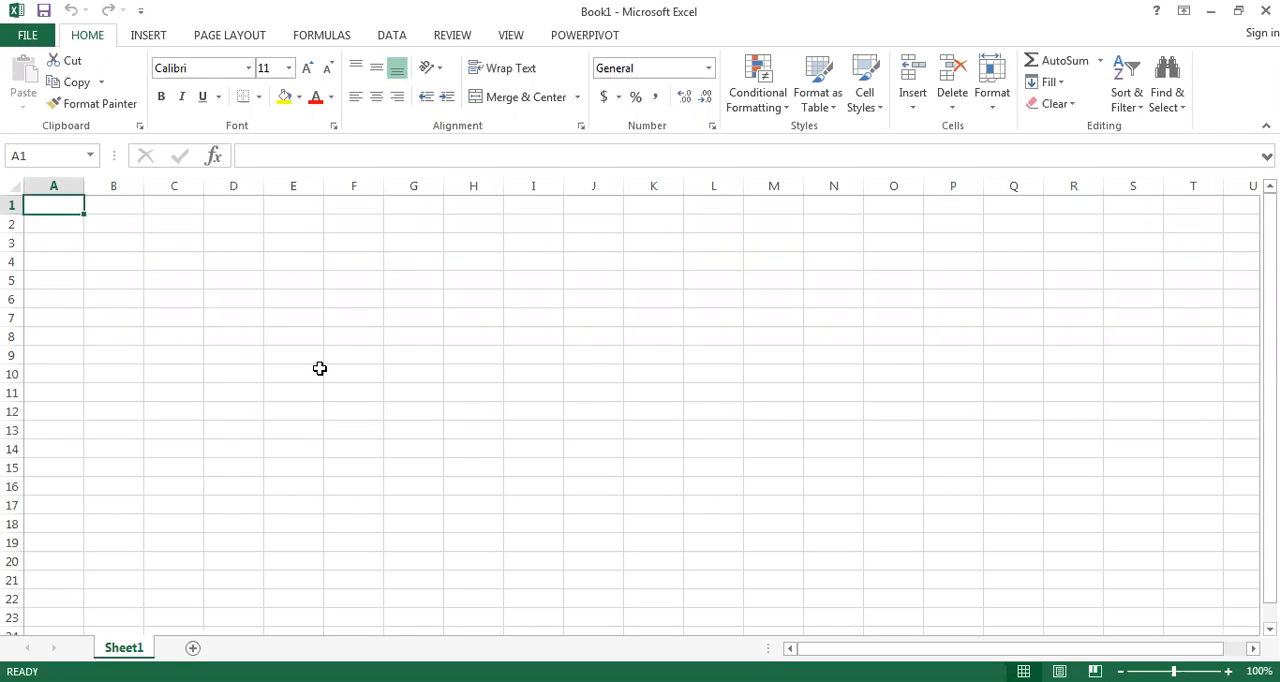
Step: Switch to a blank Excel workbook and enter the headers a, f(a), b and f(b) in cells A1 to D1
{"action": "type", "text": "a"}
{"action": "key", "text": "Tab"}
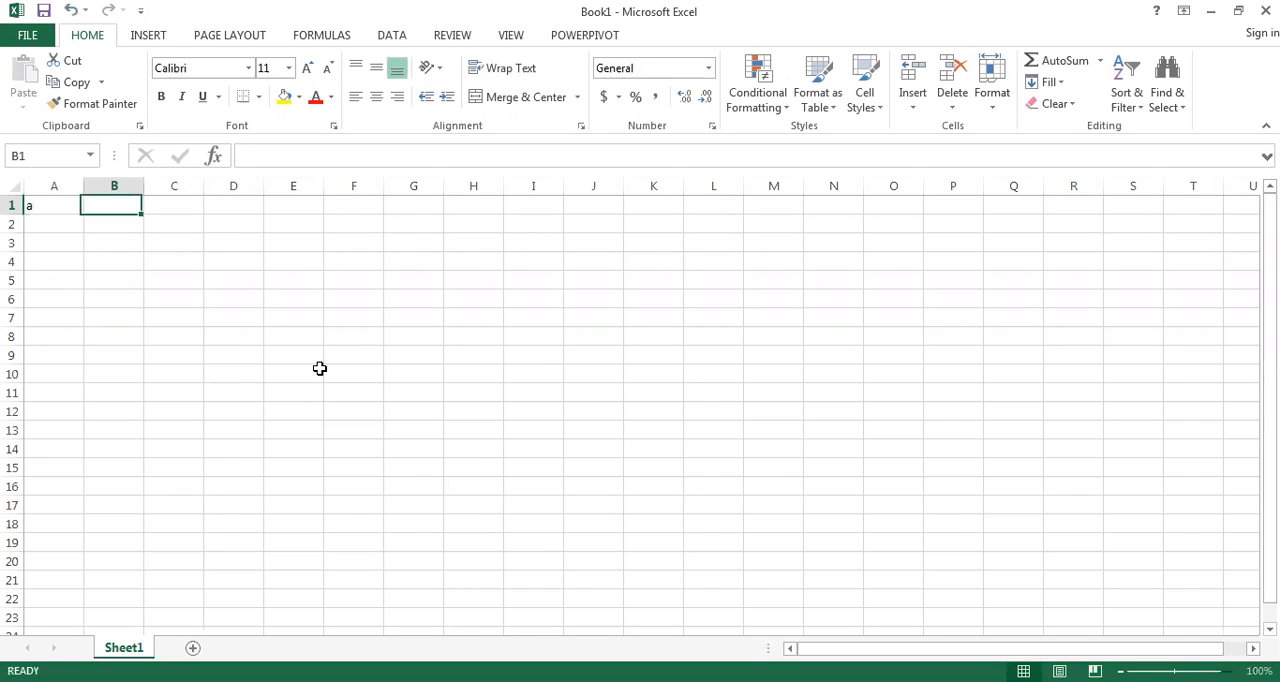
{"action": "type", "text": "f(a"}
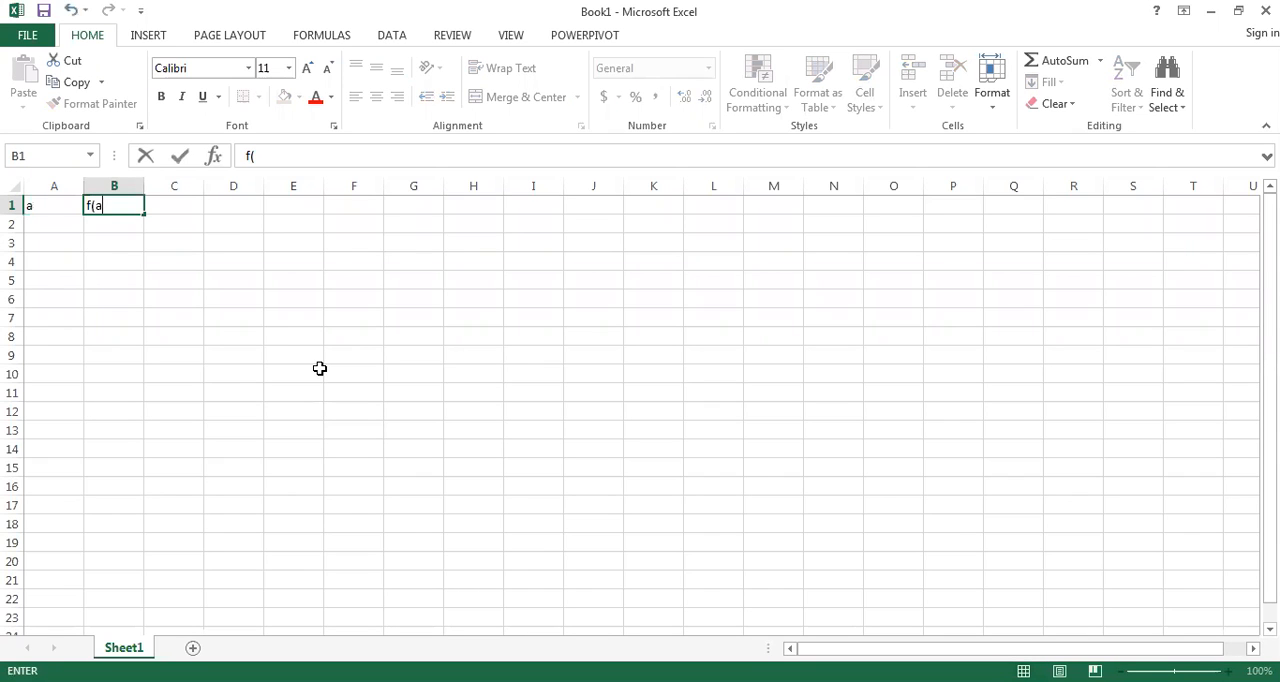
{"action": "type", "text": ")"}
{"action": "key", "text": "Tab"}
{"action": "type", "text": "b"}
{"action": "key", "text": "Tab"}
{"action": "type", "text": "f(b)"}
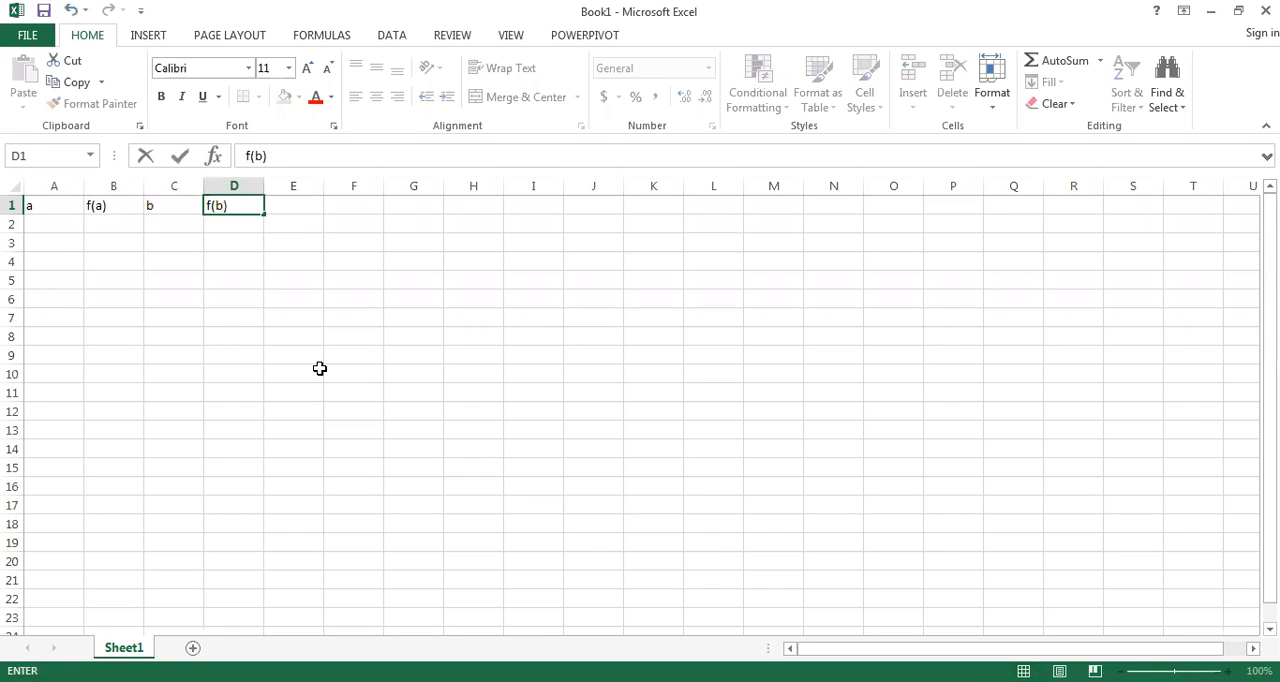
{"action": "key", "text": "Tab"}
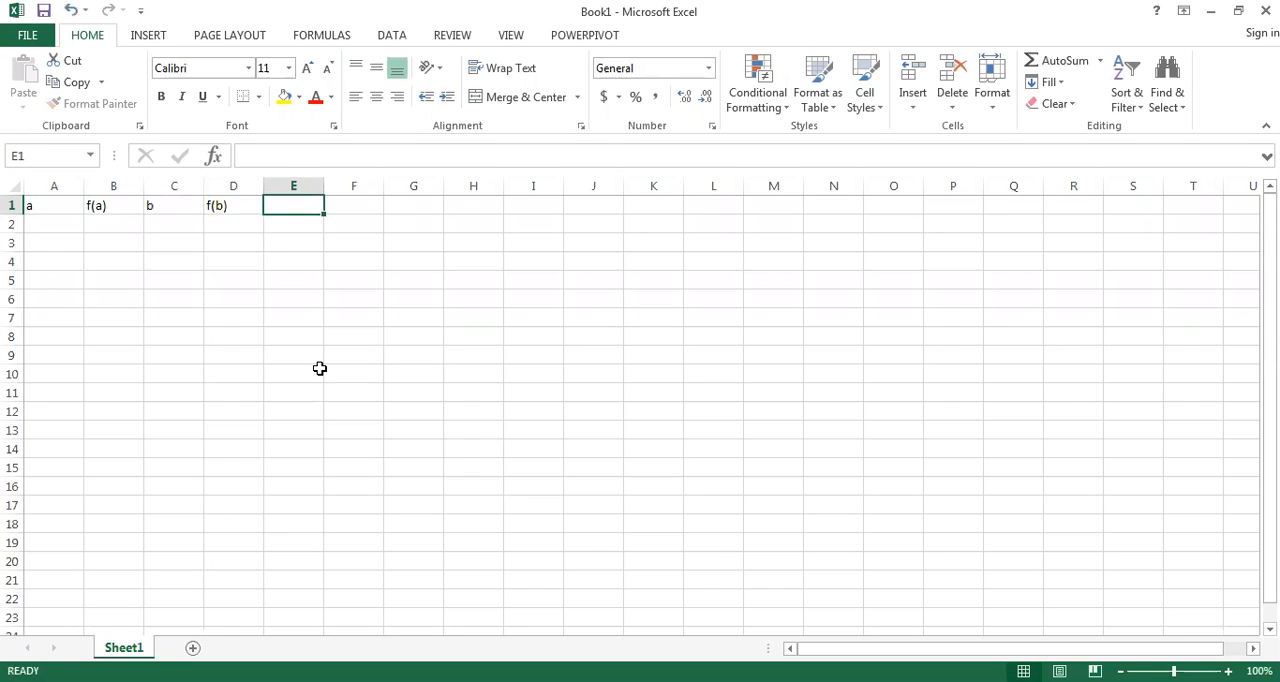
Step: Enter the headers xr, f(xr) and error in cells E1 to G1
{"action": "type", "text": "xr"}
{"action": "key", "text": "Tab"}
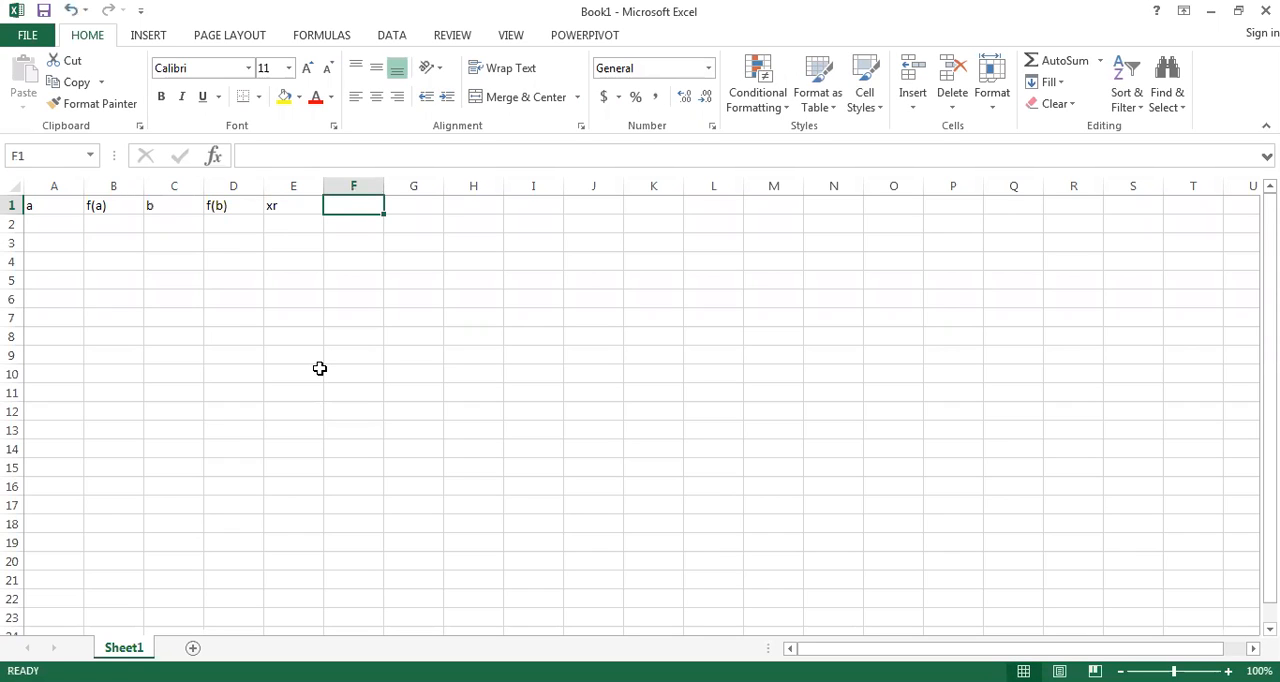
{"action": "type", "text": "f(xr)"}
{"action": "key", "text": "Tab"}
{"action": "type", "text": "error"}
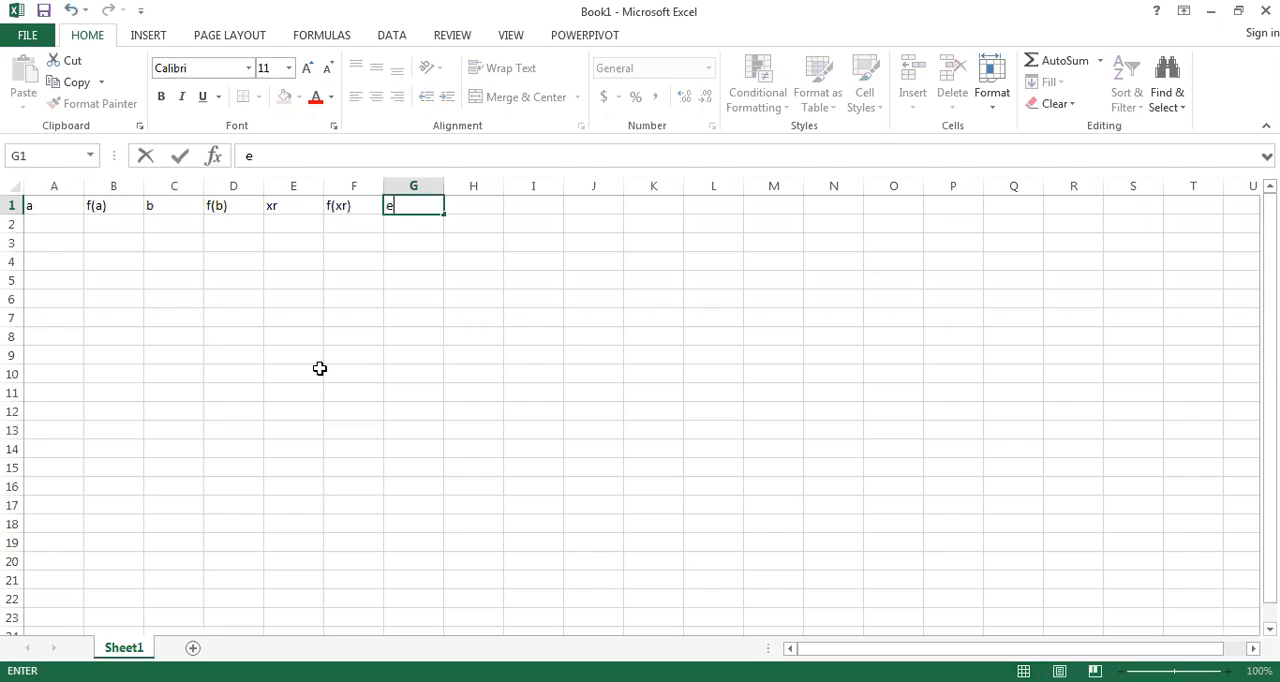
{"action": "key", "text": "Left"}
{"action": "key", "text": "Left"}
{"action": "key", "text": "Left"}
{"action": "key", "text": "Left"}
{"action": "key", "text": "Left"}
{"action": "key", "text": "Left"}
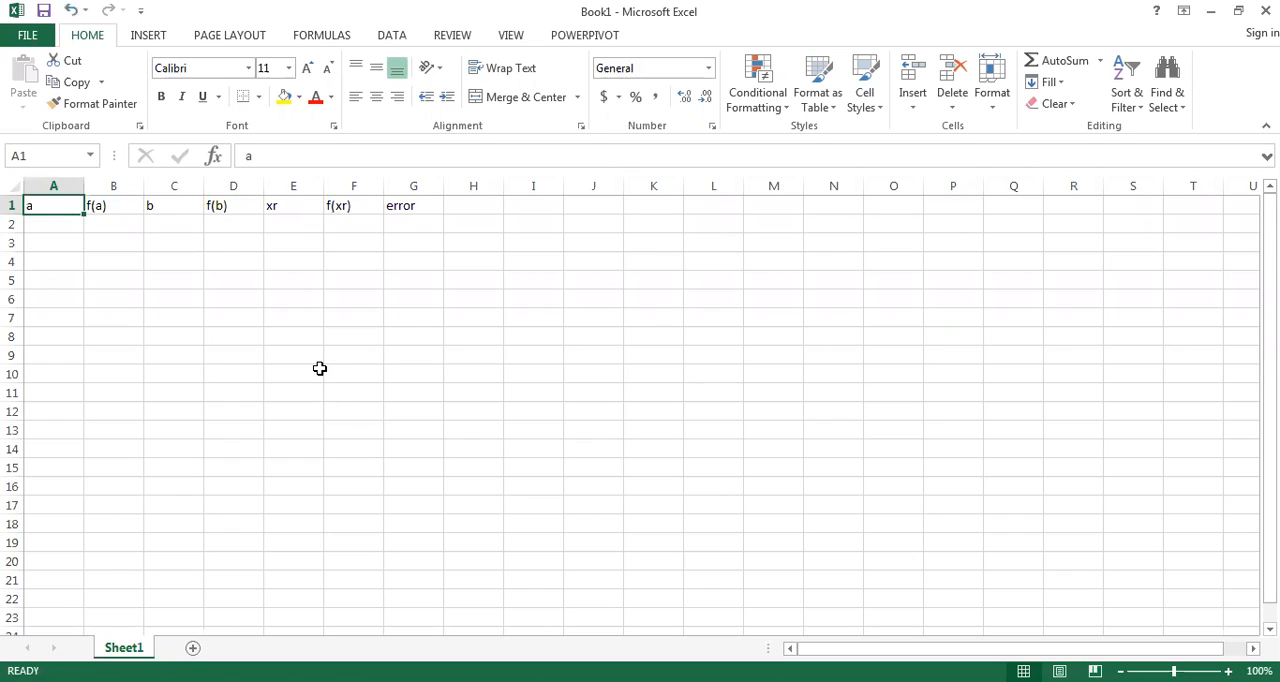
Step: Enter the starting interval values 1 for a in cell A2 and 3 for b in cell C2
{"action": "key", "text": "Down"}
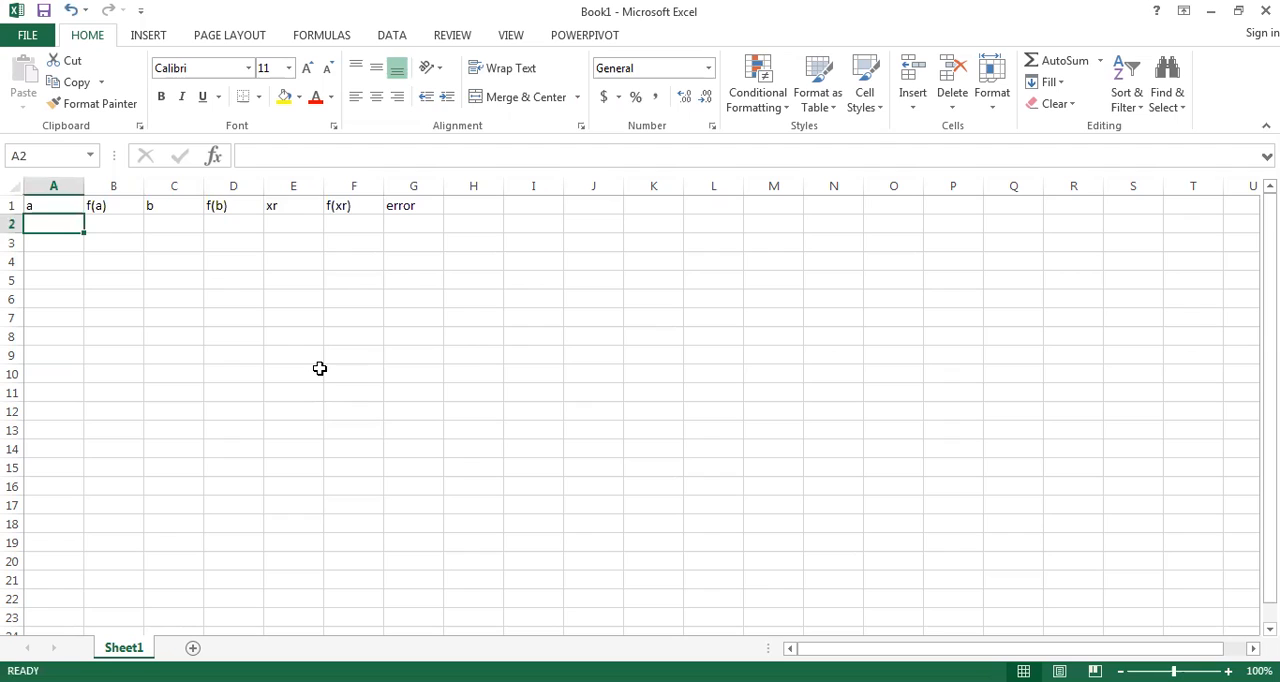
{"action": "type", "text": "1"}
{"action": "key", "text": "Tab"}
{"action": "key", "text": "Tab"}
{"action": "key", "text": "Tab"}
{"action": "type", "text": "3"}
{"action": "key", "text": "Left"}
{"action": "key", "text": "Left"}
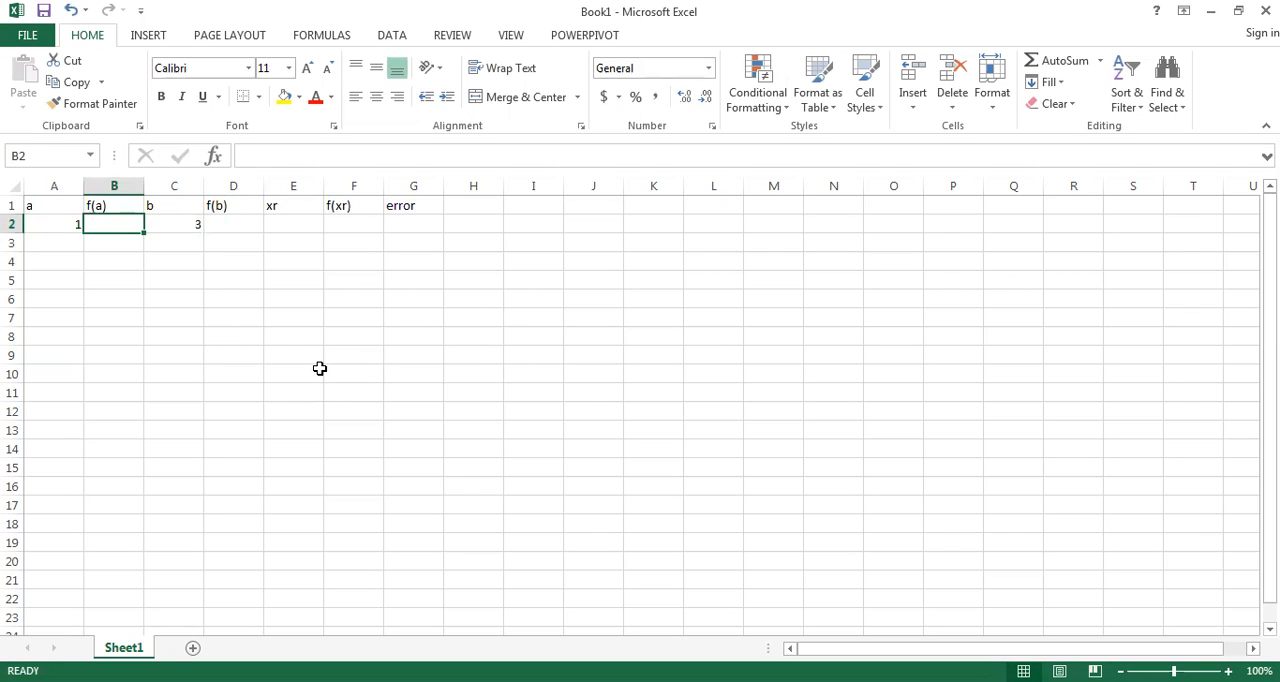
Step: Enter the function's numerator (0.8-0.3(A2)^2) in cell B2 under f(a)
{"action": "left_click", "coordinate": [300, 150]}
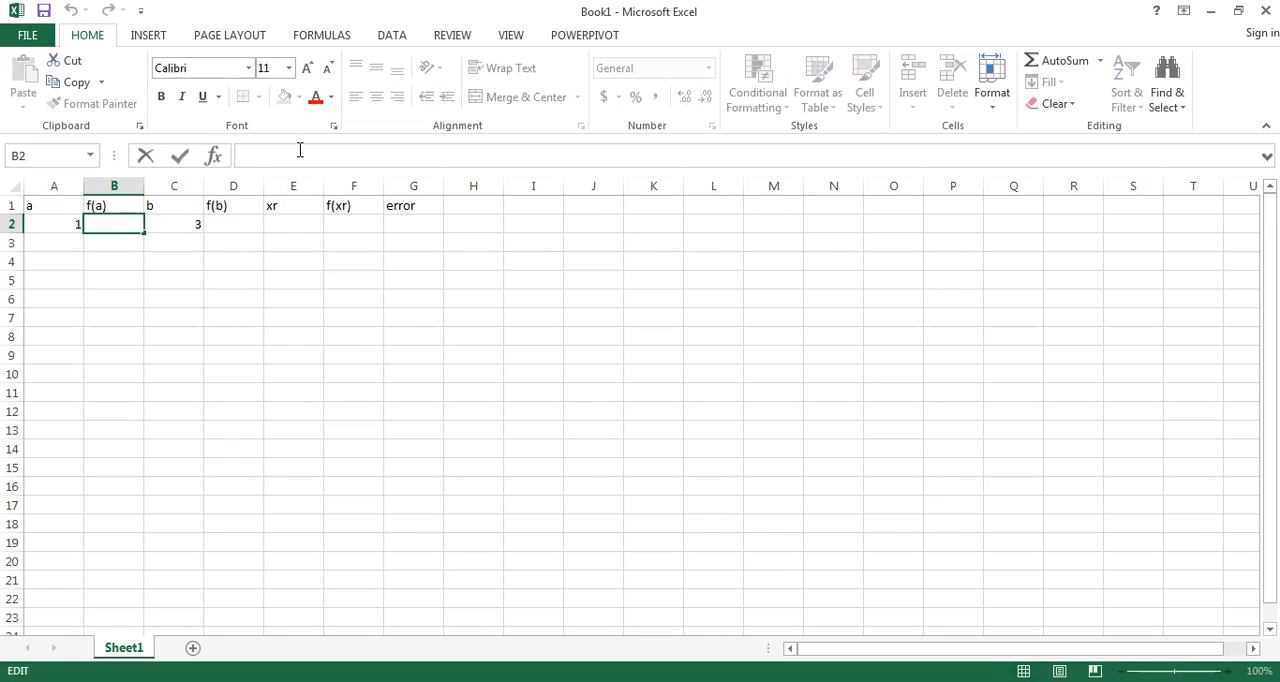
{"action": "type", "text": "0.8-0.3"}
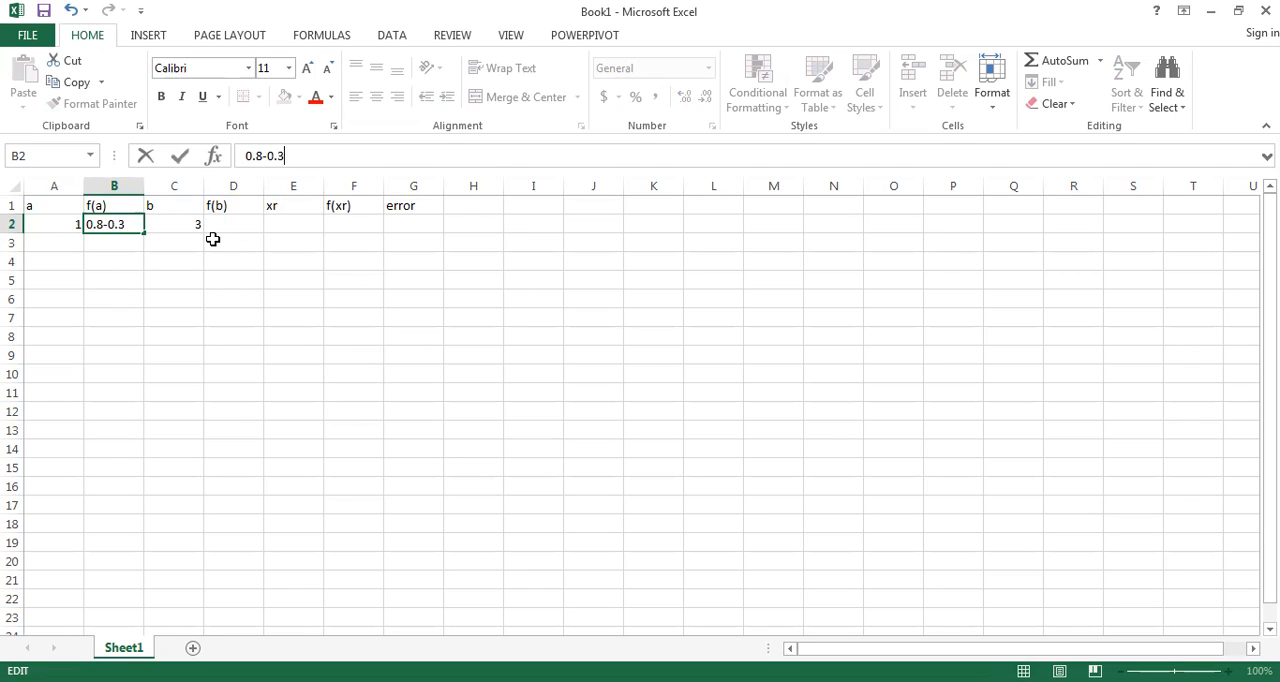
{"action": "type", "text": "A2)^2"}
{"action": "key", "text": "Left"}
{"action": "key", "text": "Left"}
{"action": "key", "text": "Left"}
{"action": "key", "text": "Left"}
{"action": "key", "text": "Left"}
{"action": "key", "text": "Left"}
{"action": "key", "text": "Left"}
{"action": "key", "text": "Left"}
{"action": "key", "text": "Left"}
{"action": "type", "text": "("}
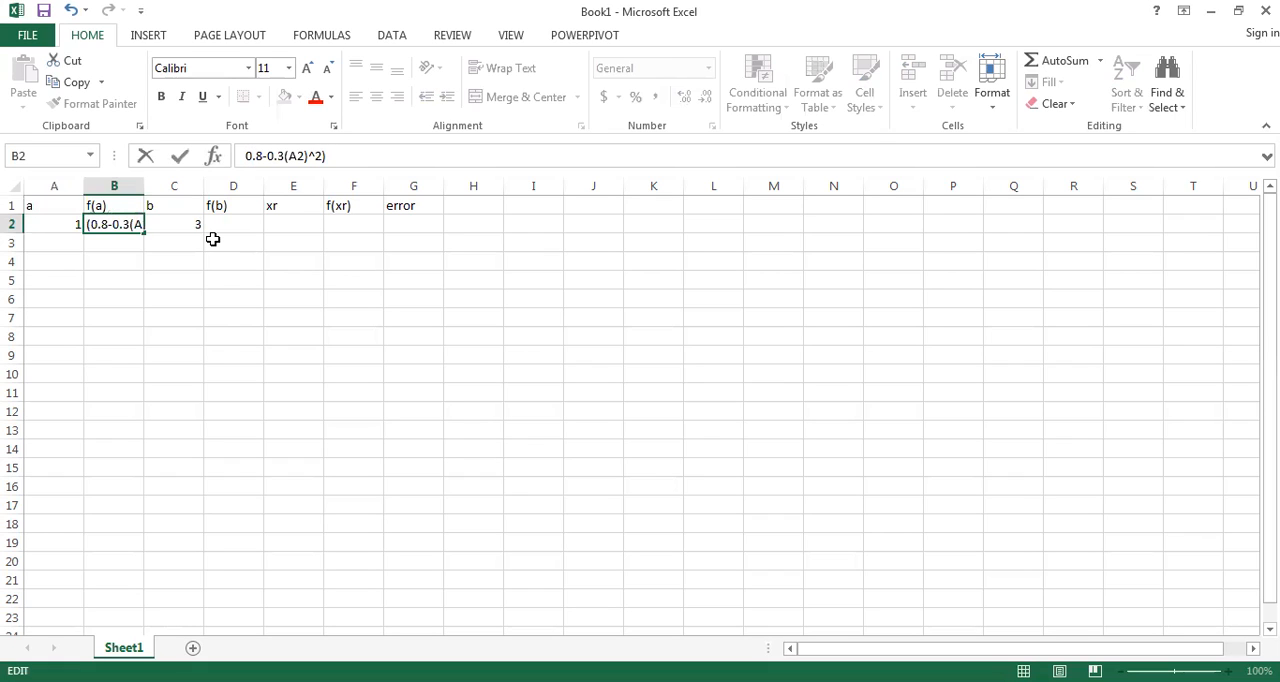
{"action": "key", "text": "Right"}
{"action": "key", "text": "Right"}
{"action": "key", "text": "Right"}
{"action": "key", "text": "Right"}
{"action": "key", "text": "Right"}
{"action": "key", "text": "Right"}
{"action": "key", "text": "Right"}
{"action": "key", "text": "Right"}
{"action": "key", "text": "Right"}
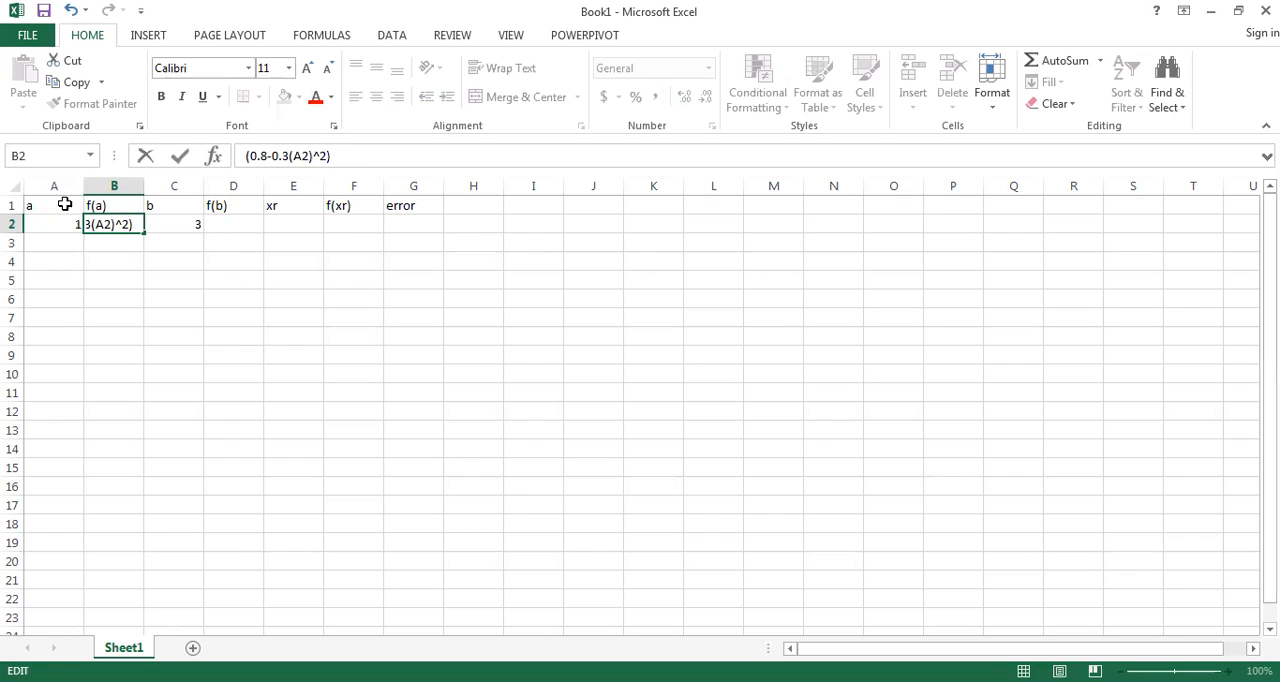
Step: Append the divisor /A2 to the expression in cell B2 and commit the entry
{"action": "type", "text": "A@"}
{"action": "key", "text": "BackSpace"}
{"action": "type", "text": "2"}
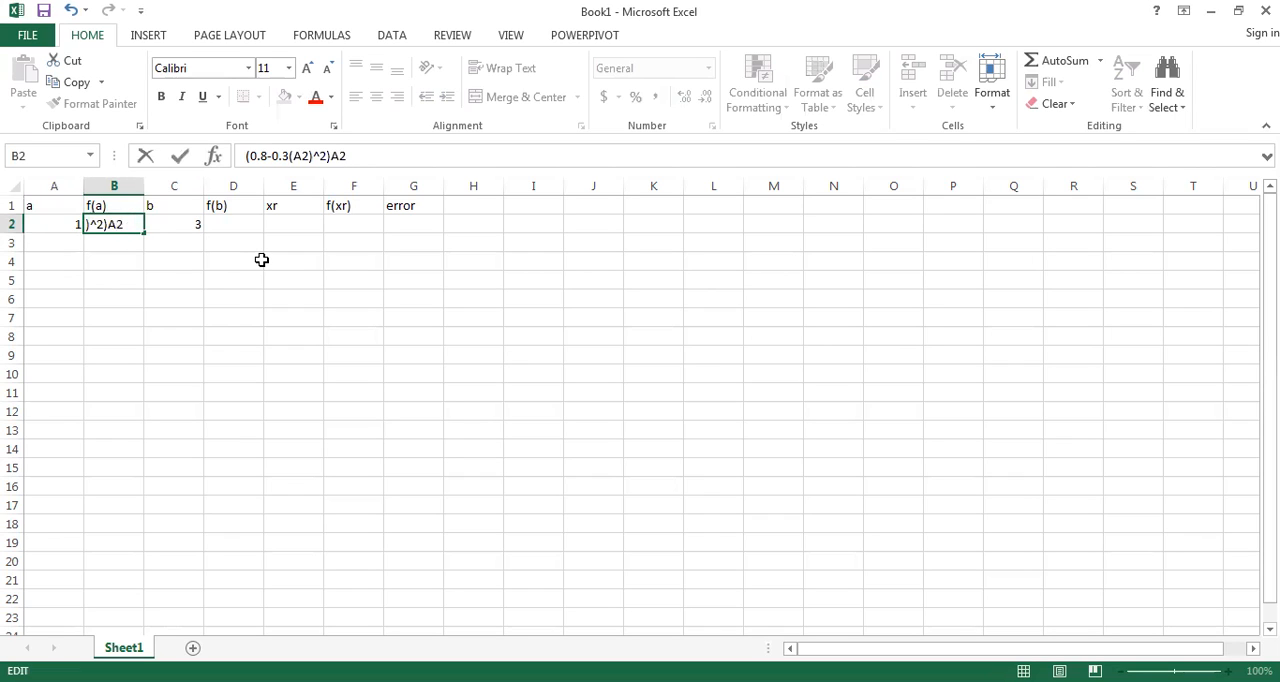
{"action": "key", "text": "Left"}
{"action": "key", "text": "Left"}
{"action": "type", "text": "/"}
{"action": "key", "text": "Return"}
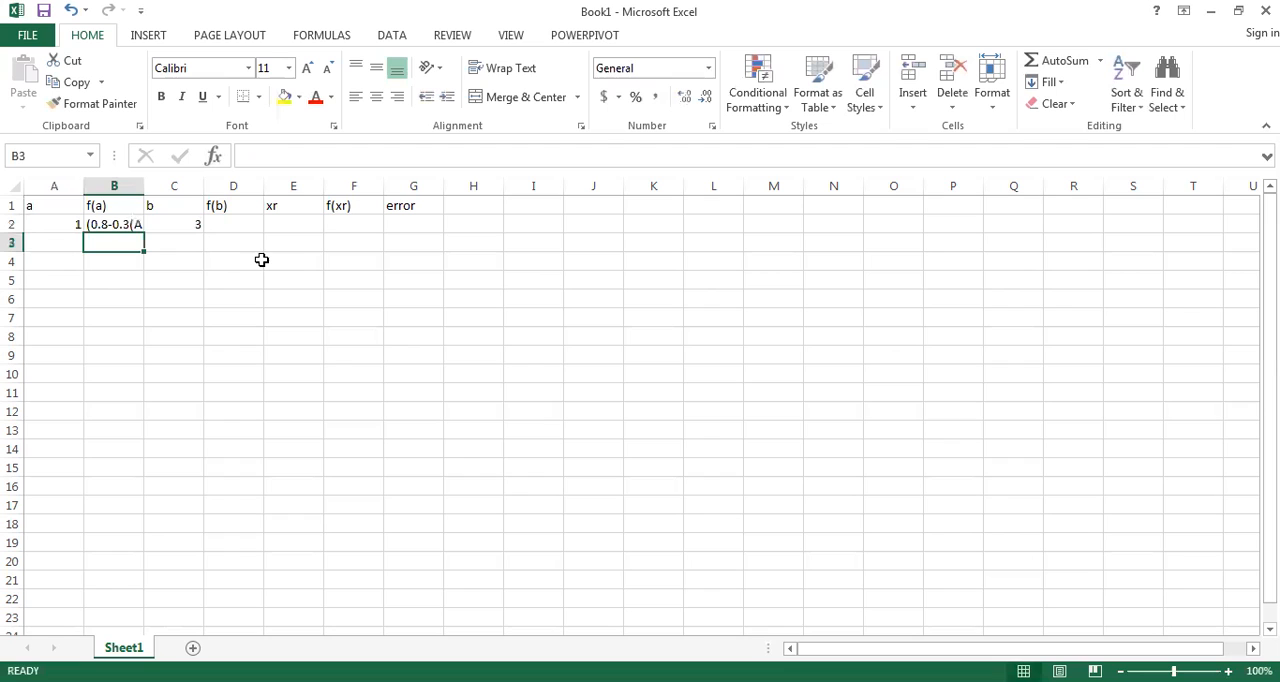
Step: Turn the text in B2 into a formula with a leading equals sign, accepting the correction to =(0.8-0.3*(A2)^2)/A2
{"action": "left_click", "coordinate": [136, 224]}
{"action": "left_click", "coordinate": [246, 156]}
{"action": "type", "text": "="}
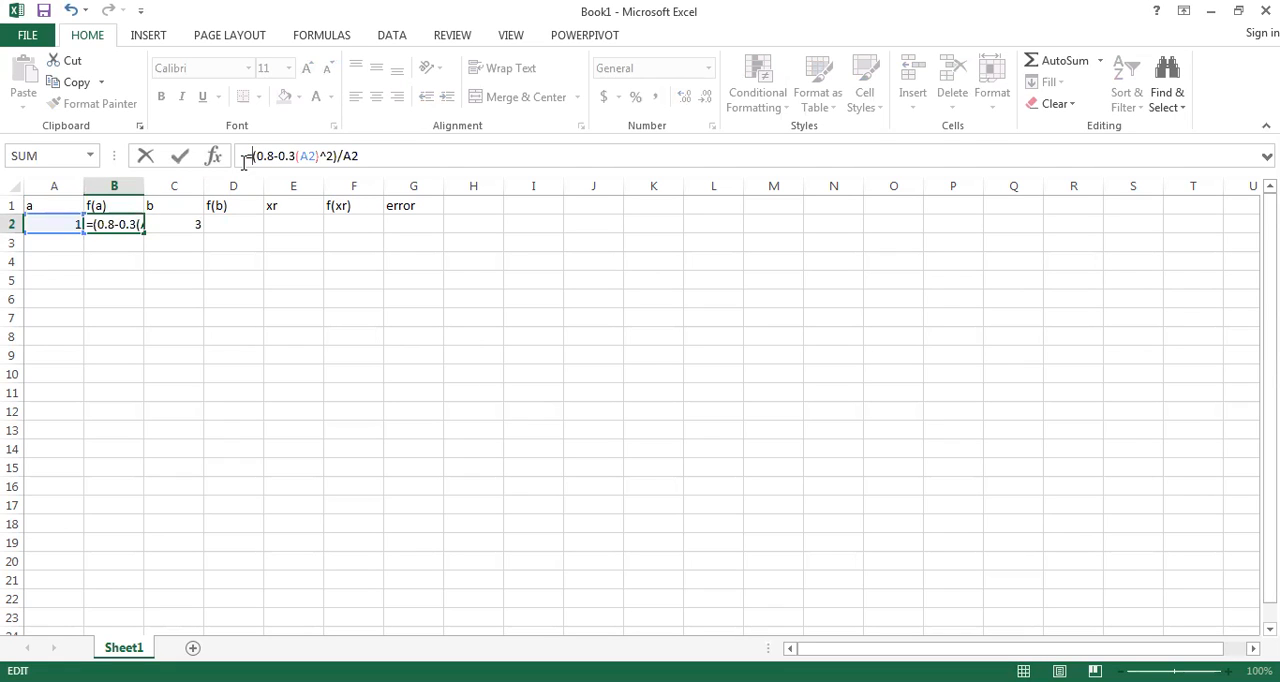
{"action": "key", "text": "Return"}
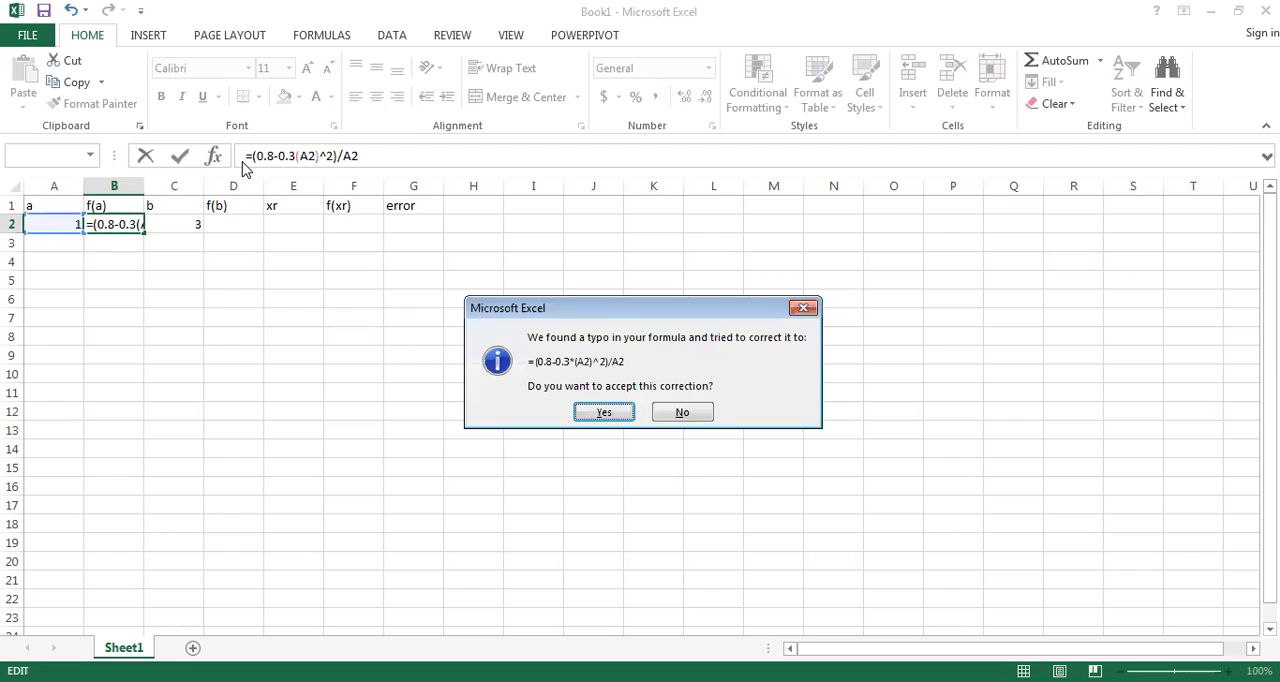
{"action": "key", "text": "Return"}
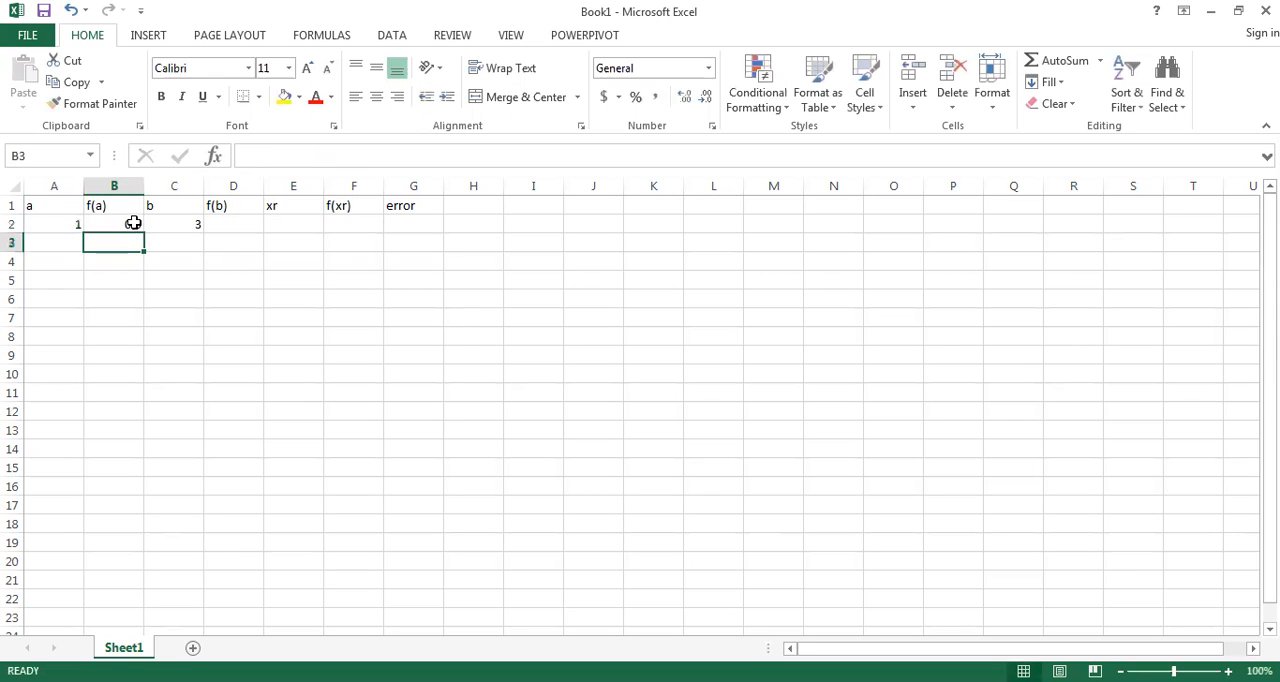
{"action": "left_click", "coordinate": [133, 223]}
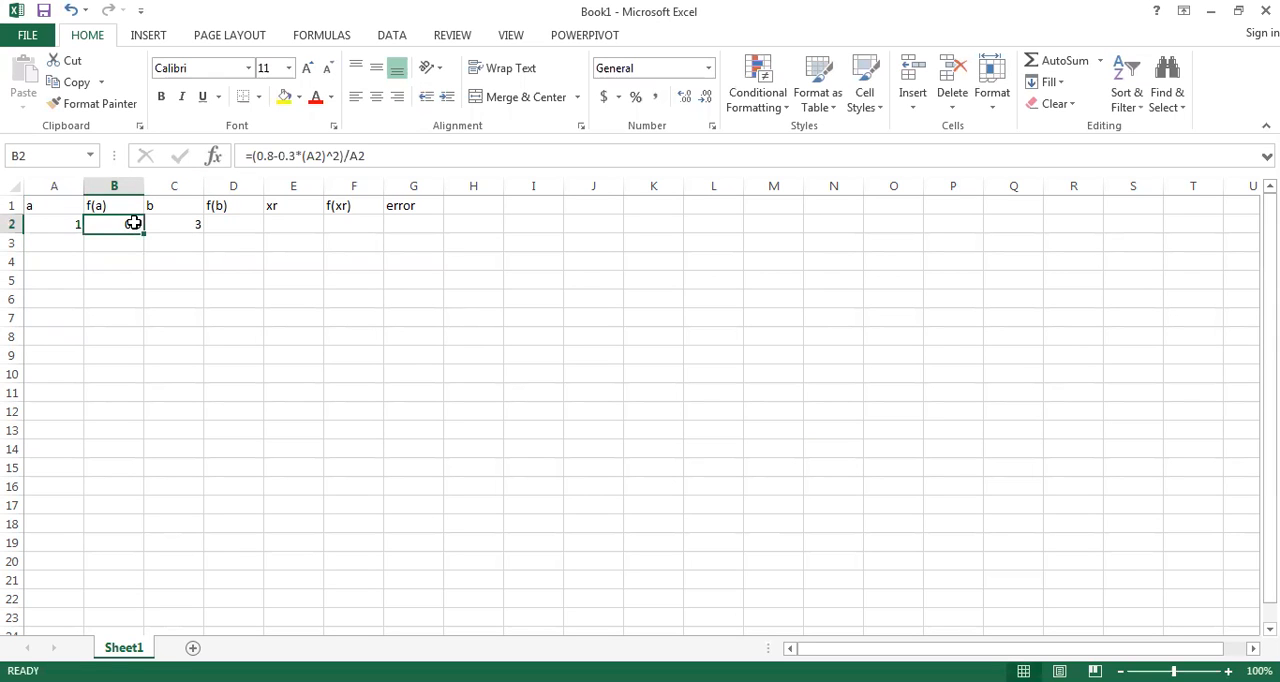
Step: Copy the f(a) formula from cell B2 into cell D2 under f(b)
{"action": "left_click", "coordinate": [241, 219]}
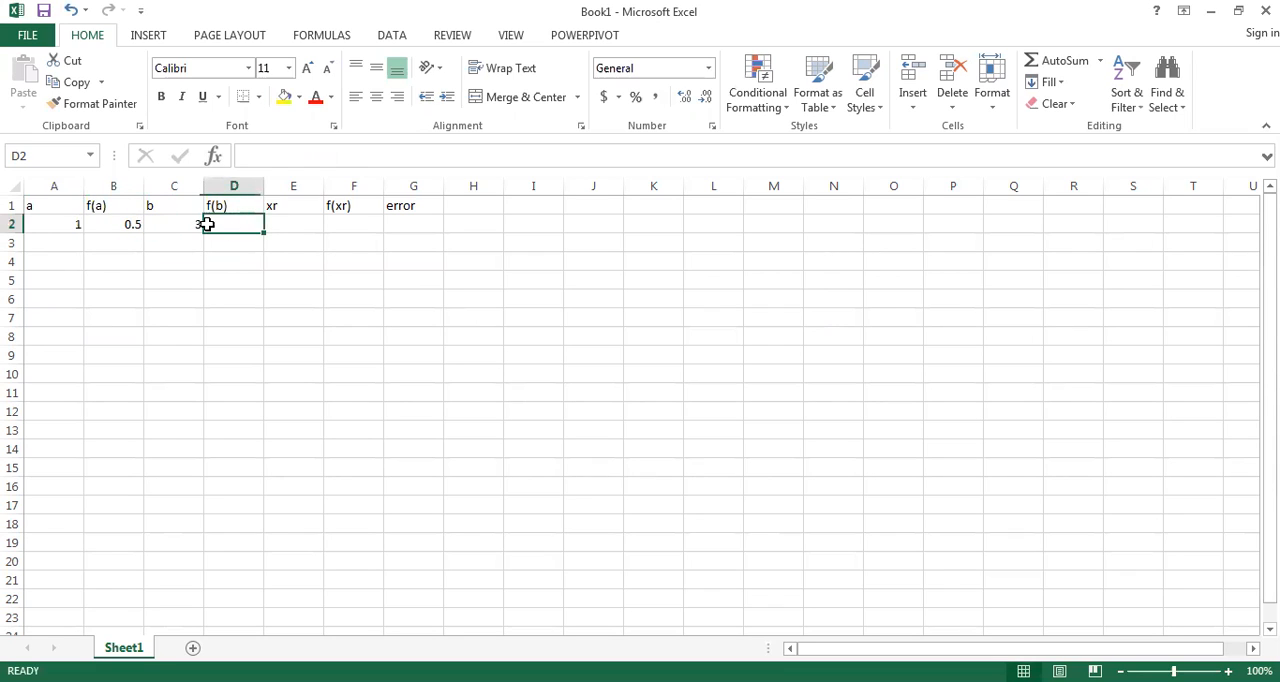
{"action": "left_click", "coordinate": [132, 224]}
{"action": "key", "text": "ctrl+c"}
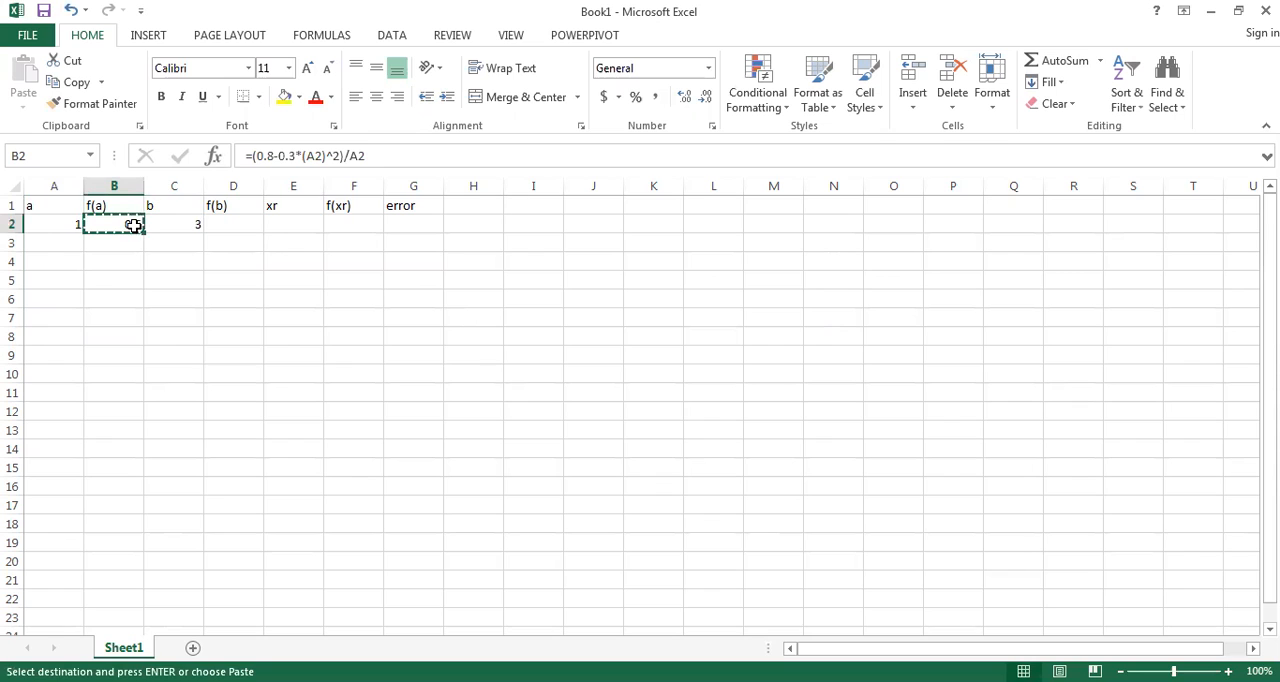
{"action": "left_click", "coordinate": [239, 219]}
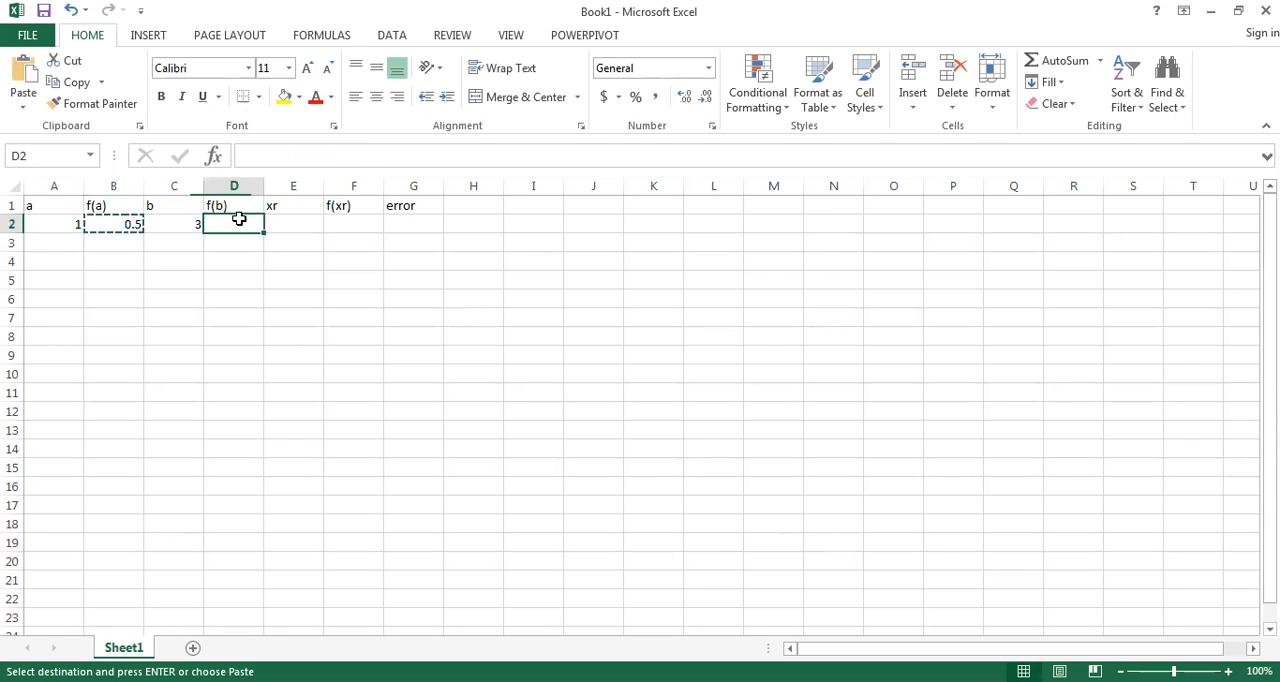
{"action": "key", "text": "ctrl+v"}
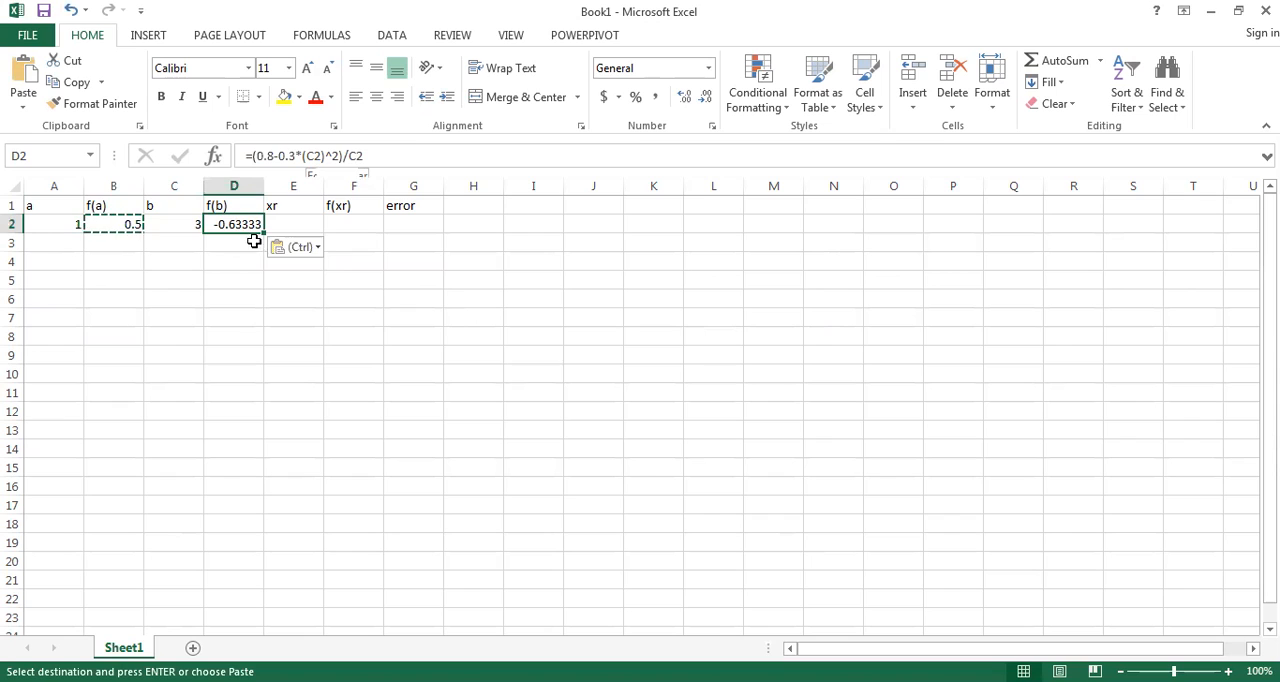
Step: Start the xr formula in cell E2 with the numerator =(A2*D2-C2*B2)
{"action": "left_click", "coordinate": [297, 220]}
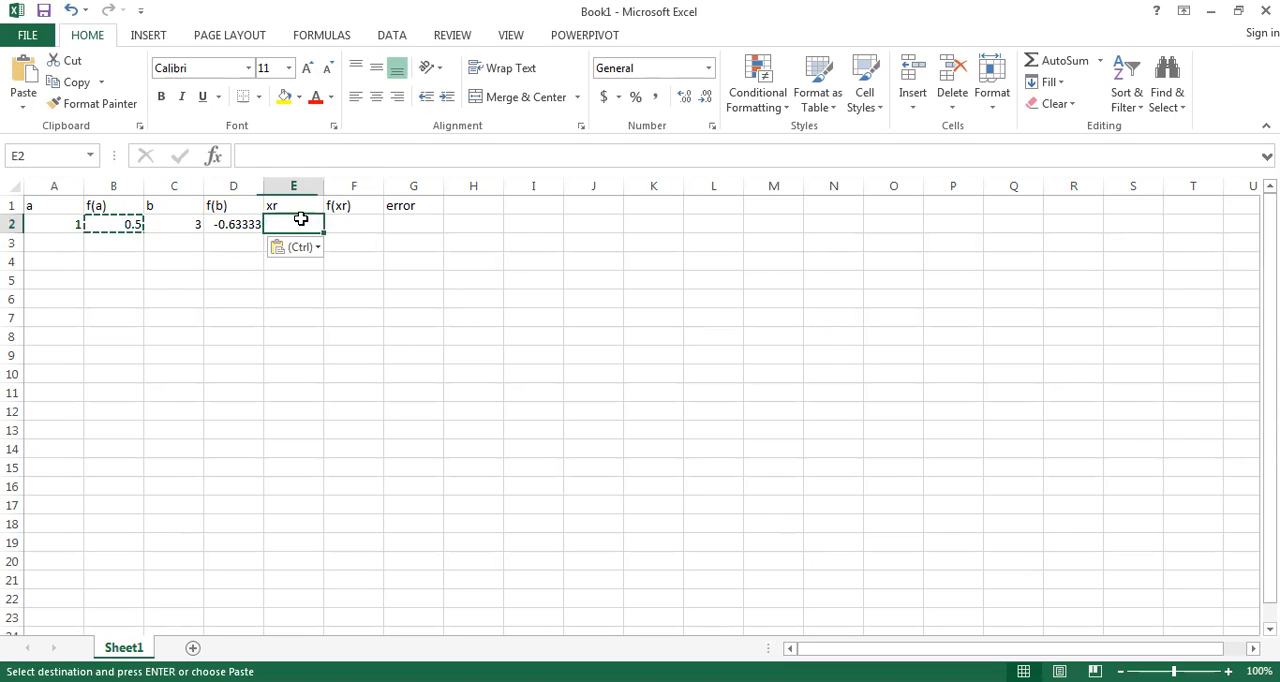
{"action": "left_click", "coordinate": [313, 153]}
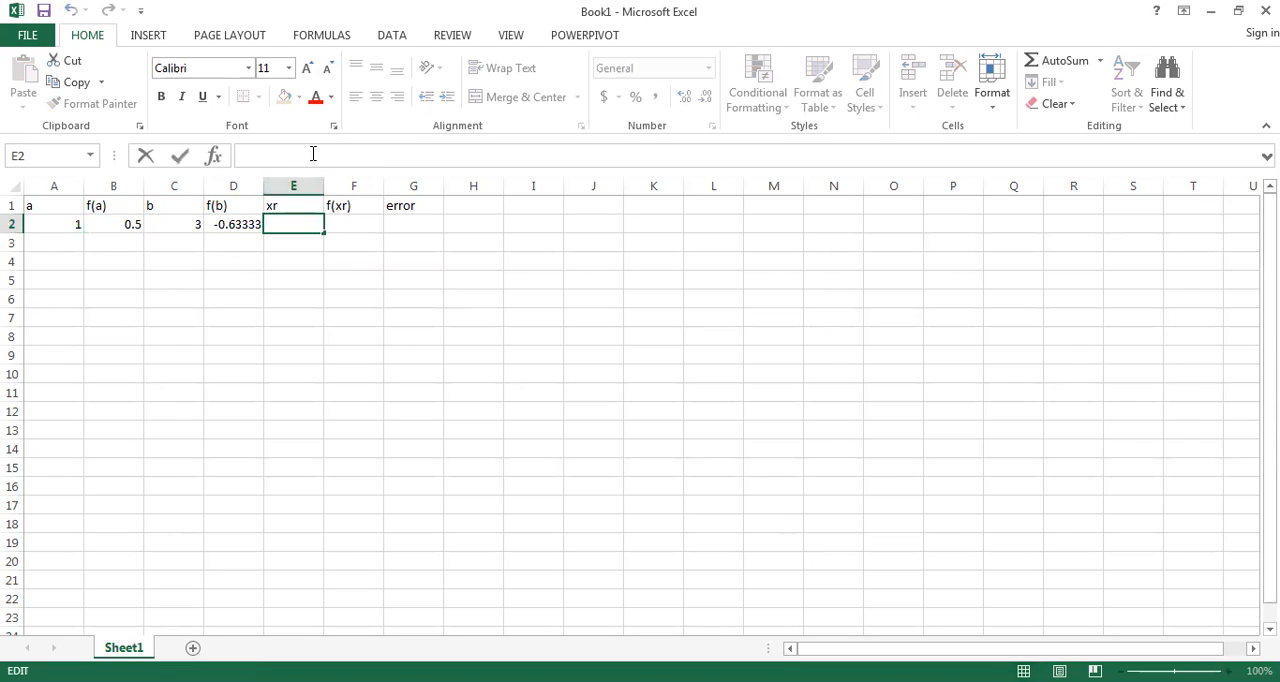
{"action": "type", "text": "="}
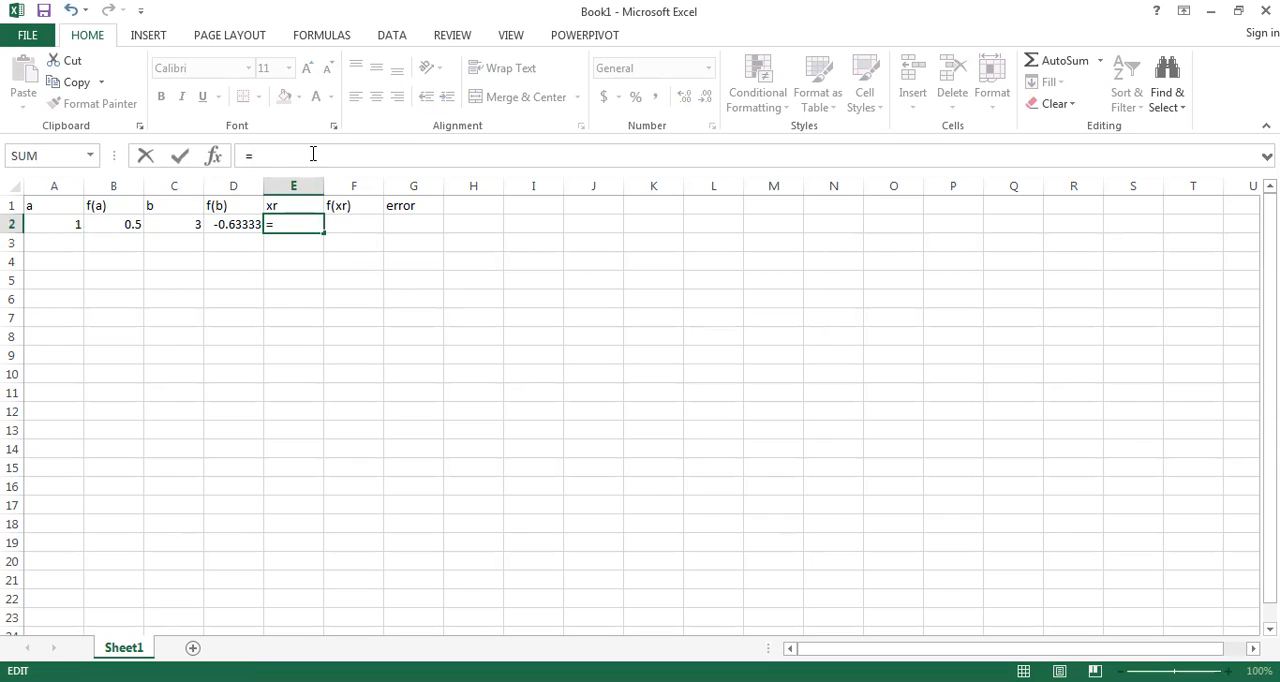
{"action": "type", "text": "("}
{"action": "left_click", "coordinate": [72, 224]}
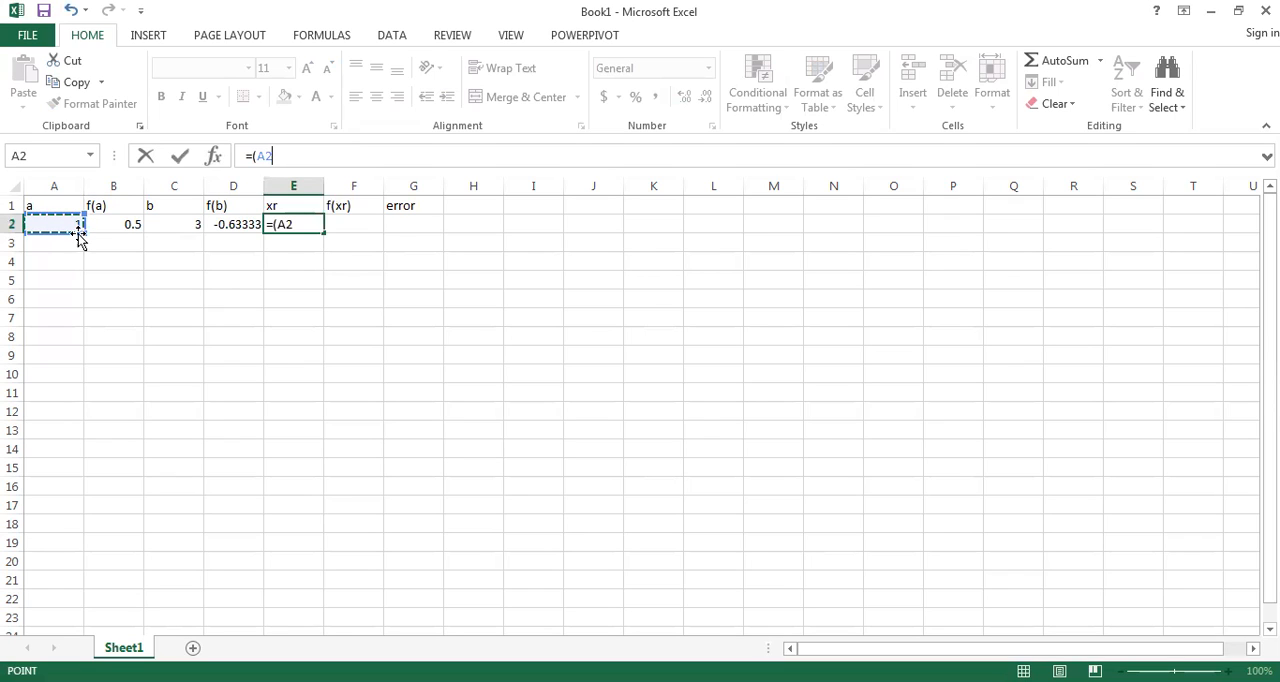
{"action": "type", "text": "*"}
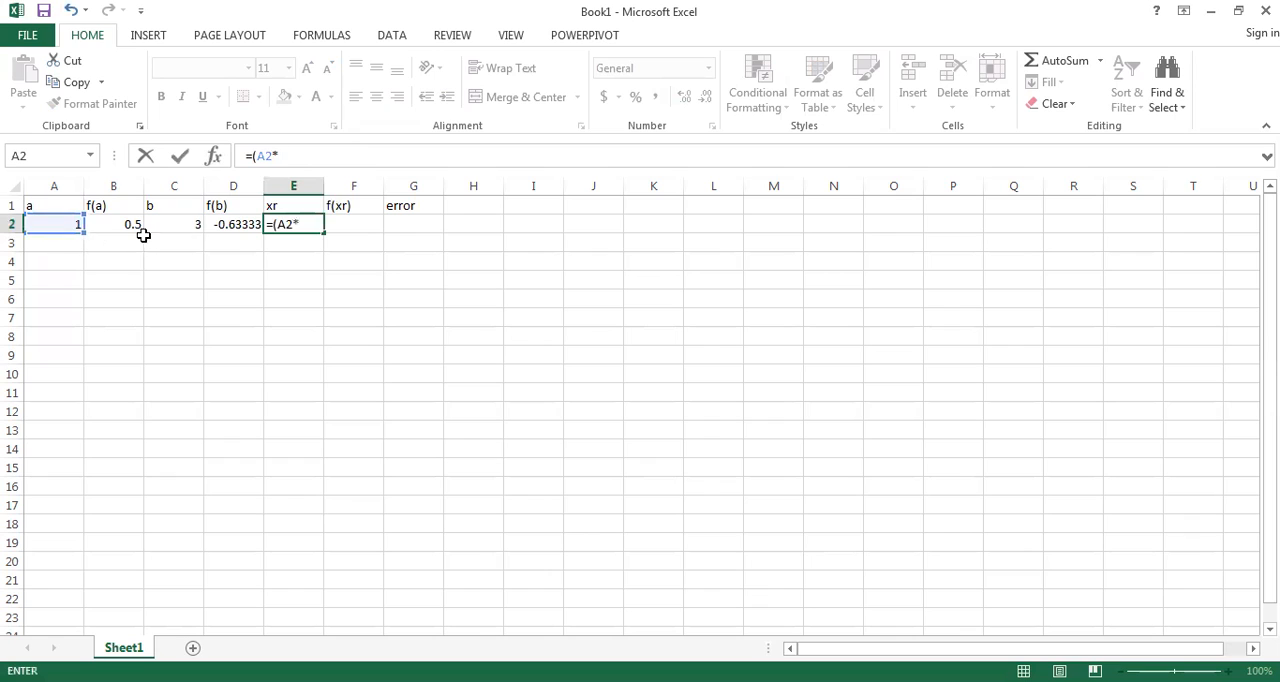
{"action": "left_click", "coordinate": [239, 223]}
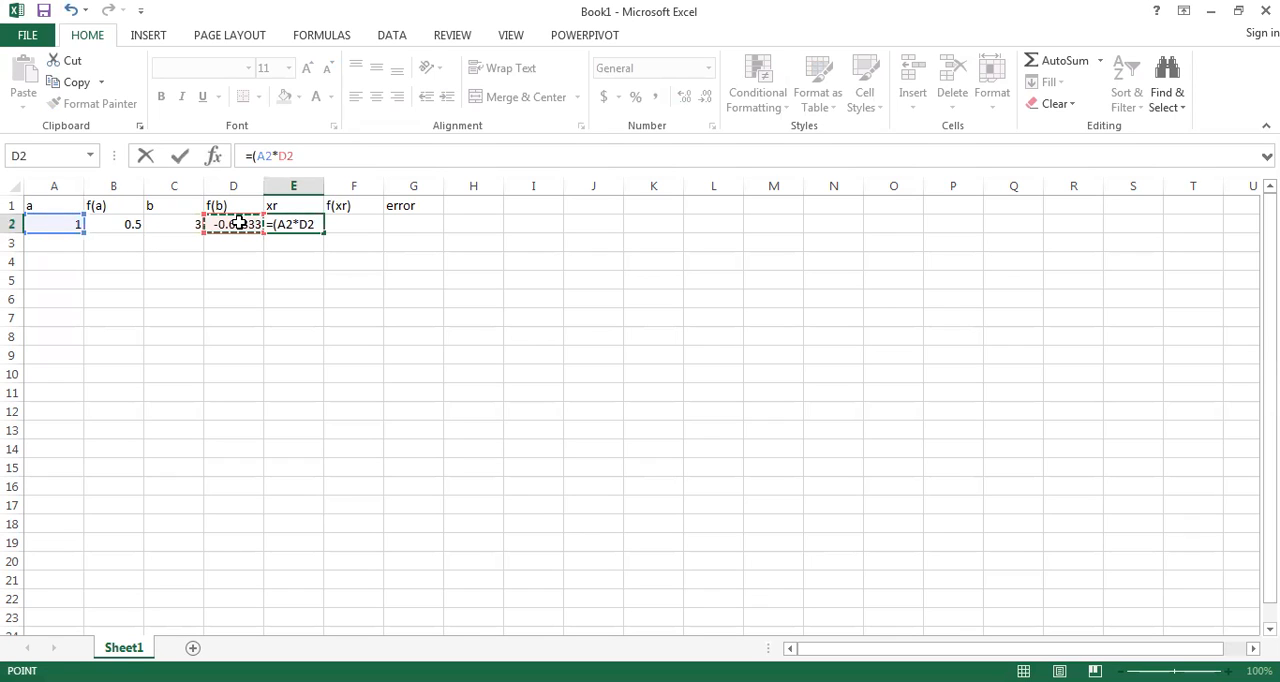
{"action": "type", "text": "-"}
{"action": "left_click", "coordinate": [191, 224]}
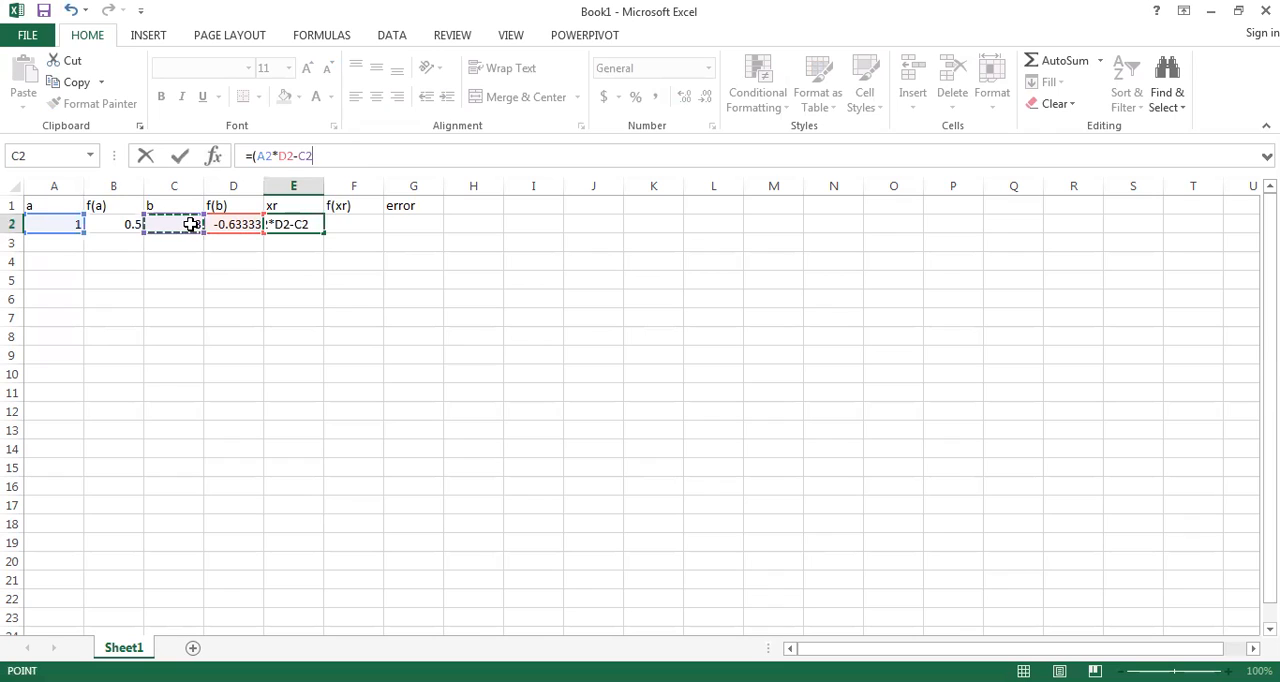
{"action": "type", "text": "*"}
{"action": "left_click", "coordinate": [123, 221]}
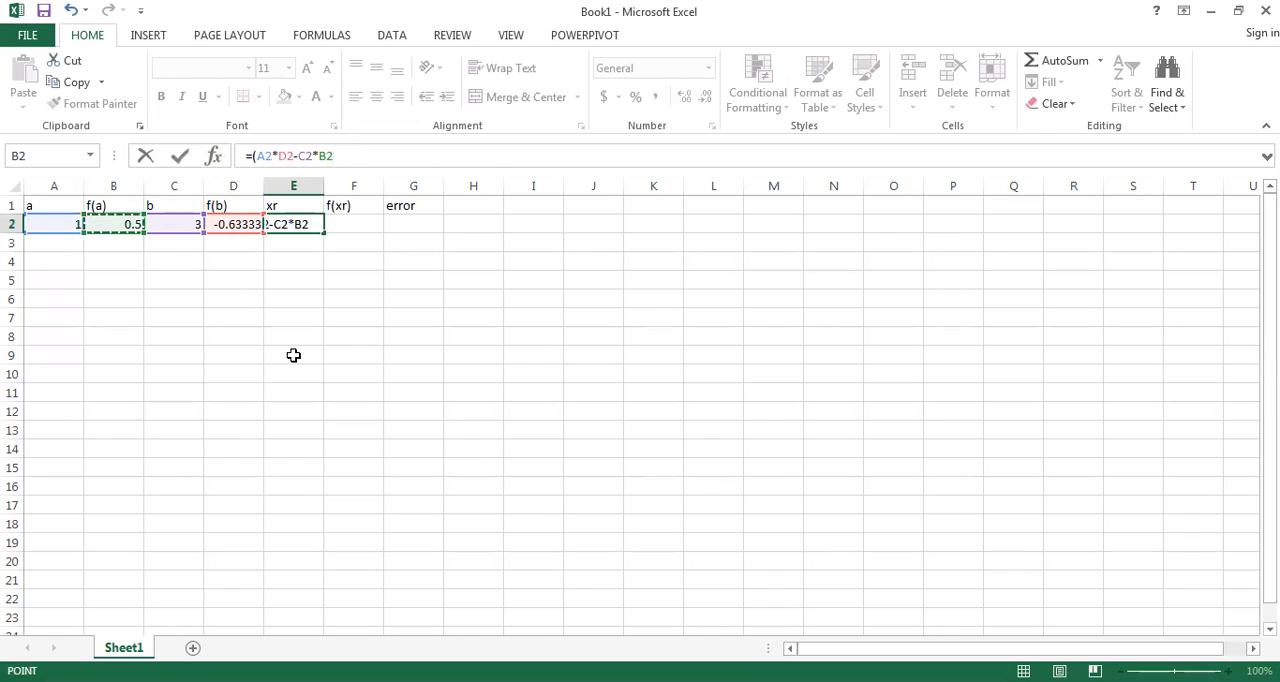
{"action": "type", "text": ")/"}
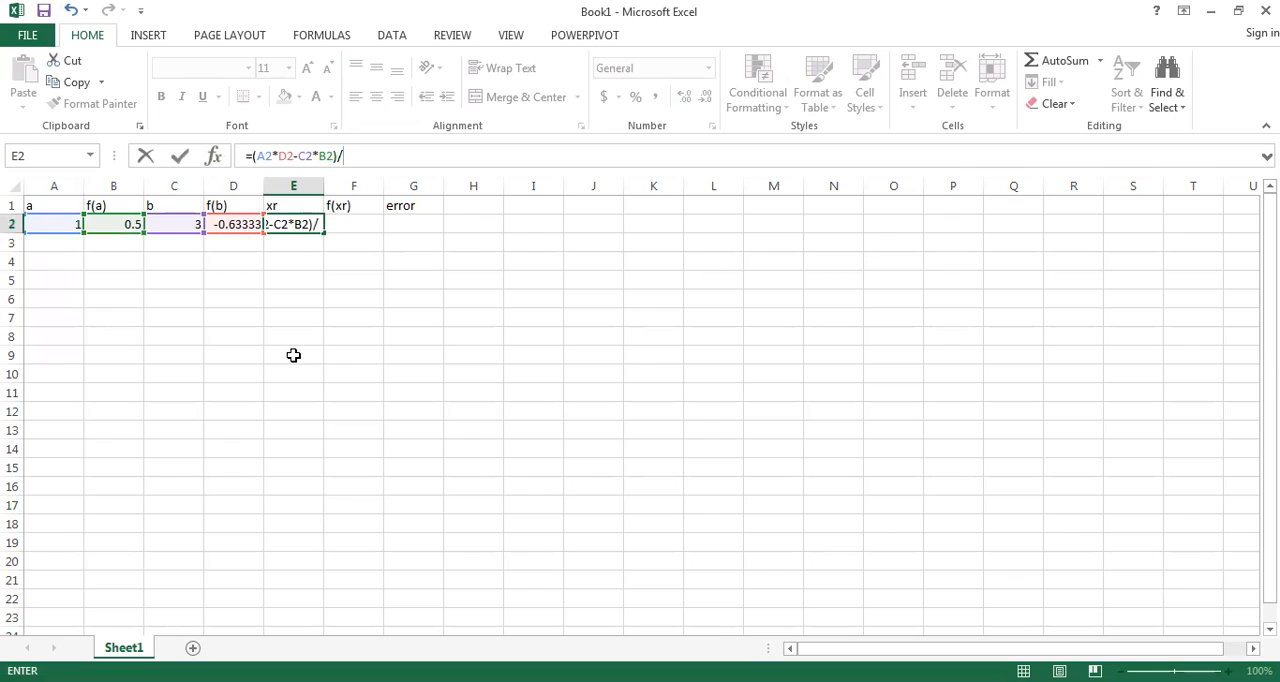
{"action": "type", "text": "("}
Step: Complete the xr formula in E2 by dividing the numerator by (D2-B2), and commit it
{"action": "left_click", "coordinate": [238, 226]}
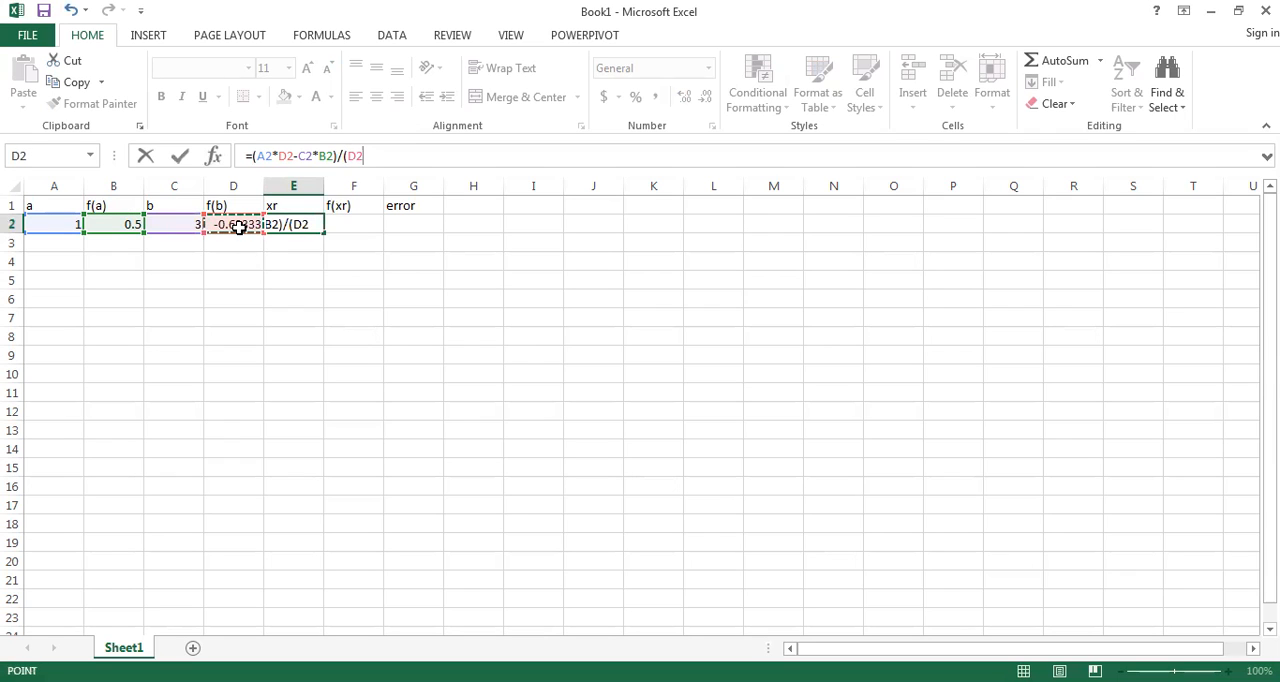
{"action": "type", "text": "-"}
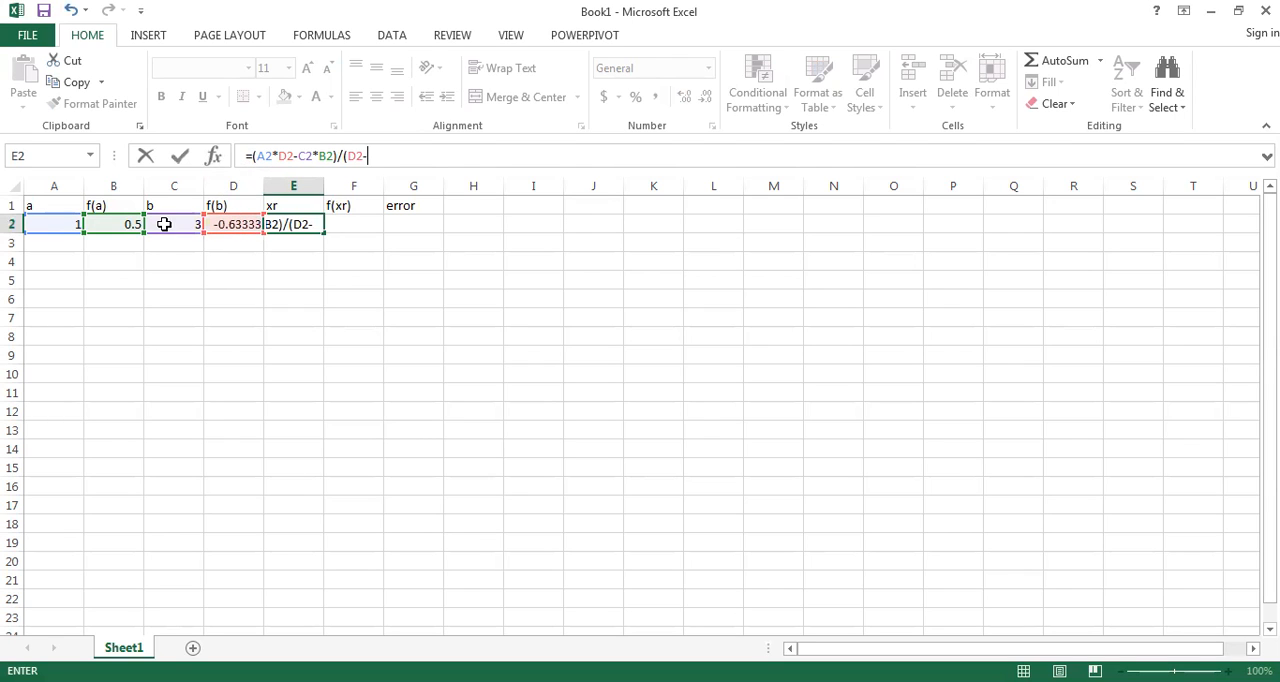
{"action": "left_click", "coordinate": [132, 226]}
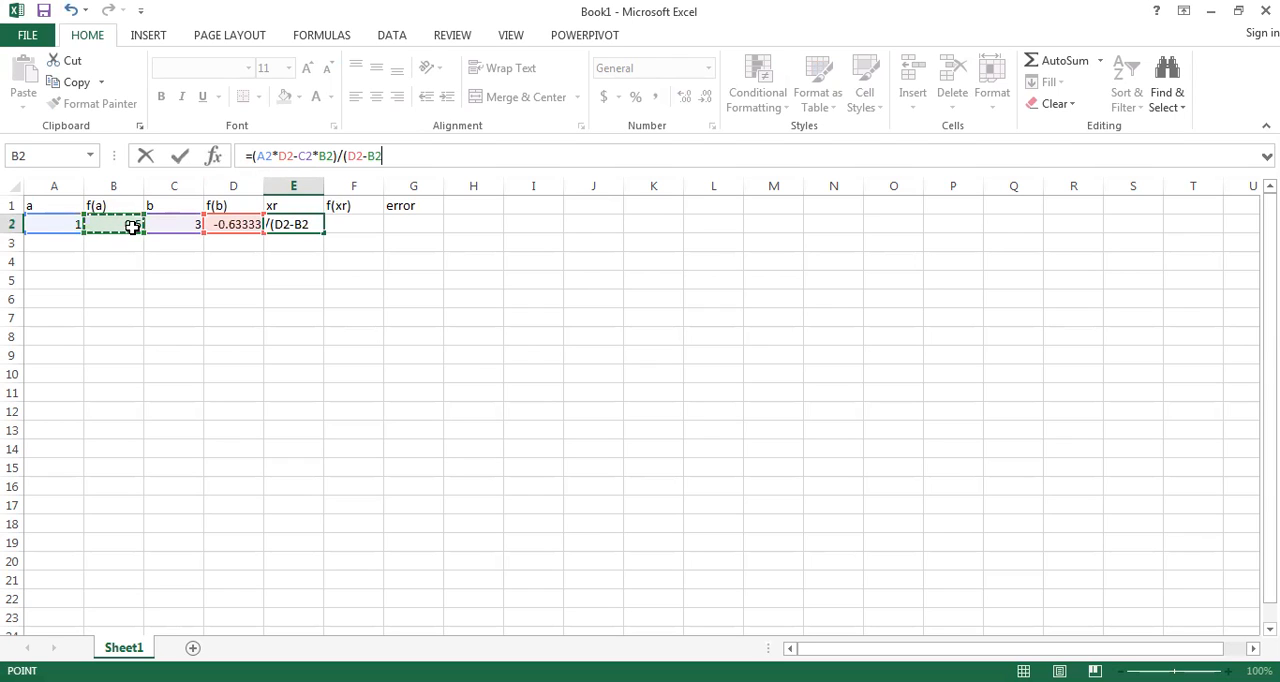
{"action": "type", "text": ")"}
{"action": "key", "text": "Return"}
Step: Review the xr formula in cell E2 and the cells it references
{"action": "left_click", "coordinate": [275, 222]}
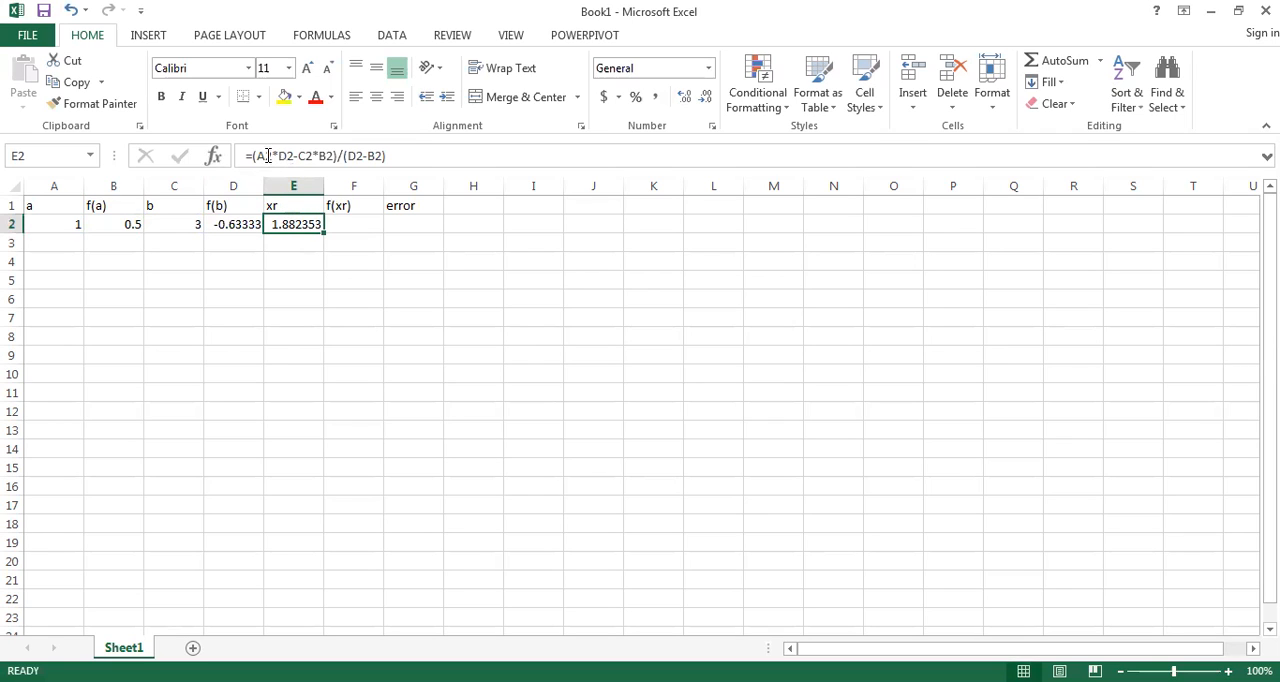
{"action": "left_click", "coordinate": [421, 148]}
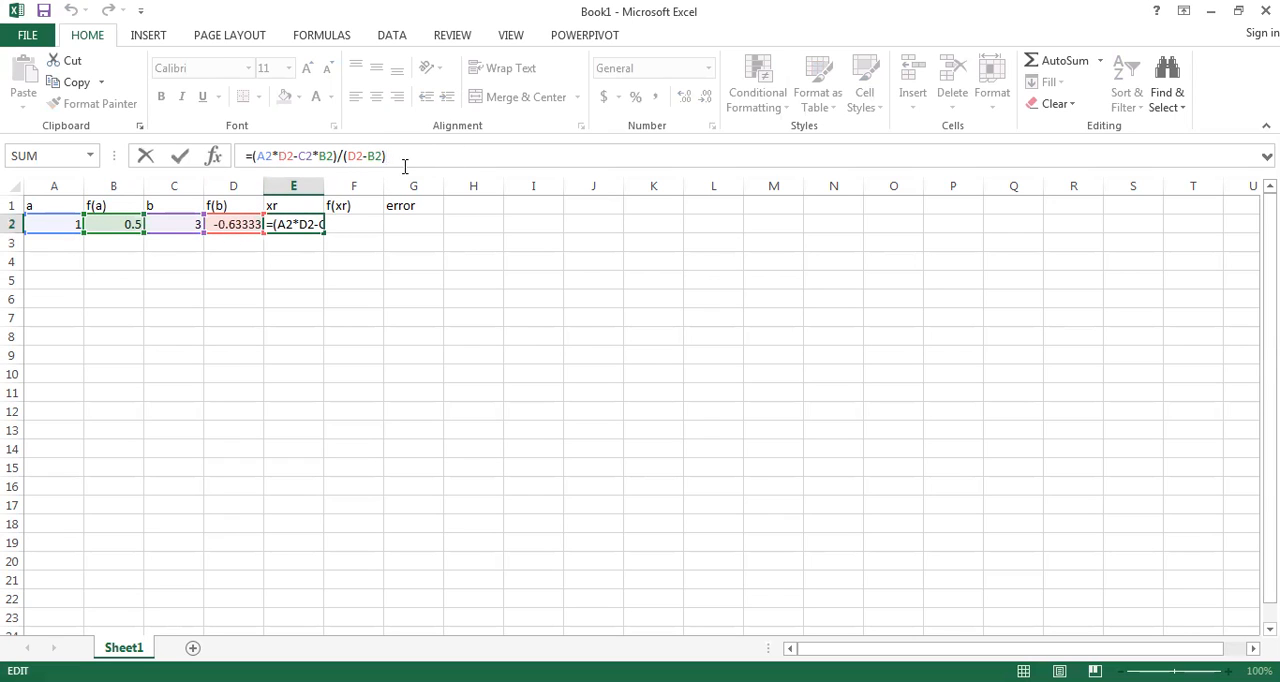
{"action": "key", "text": "Return"}
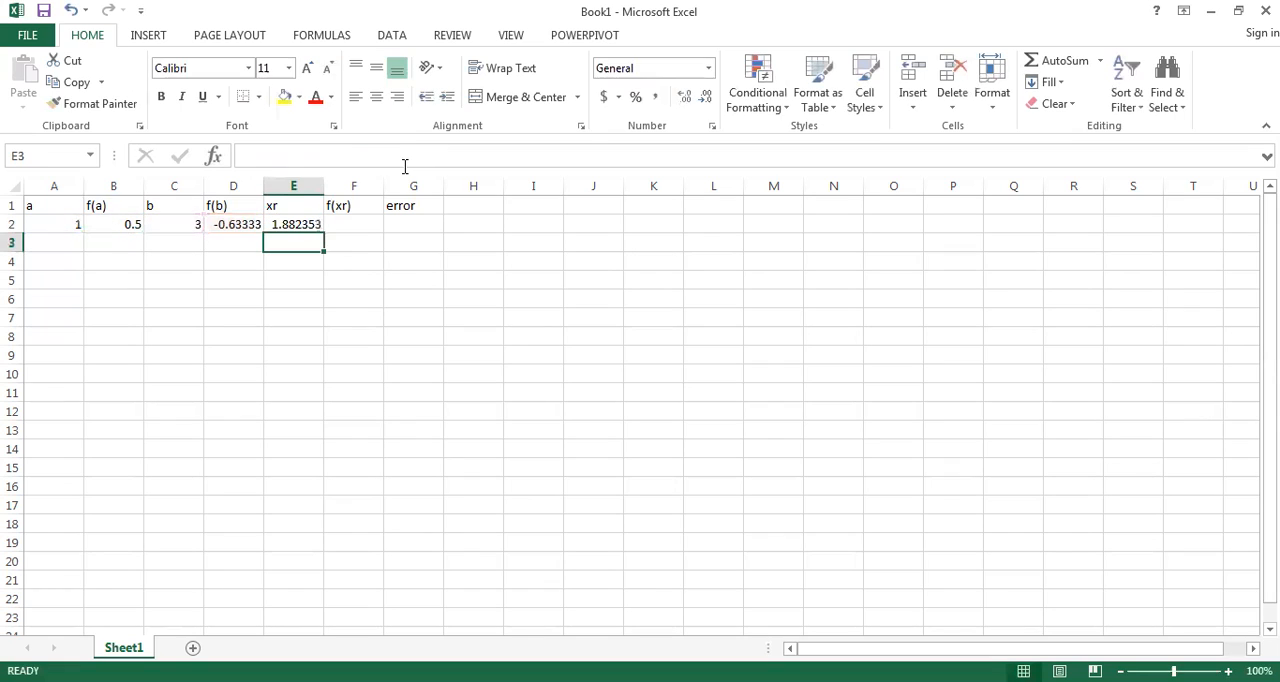
{"action": "left_click", "coordinate": [295, 225]}
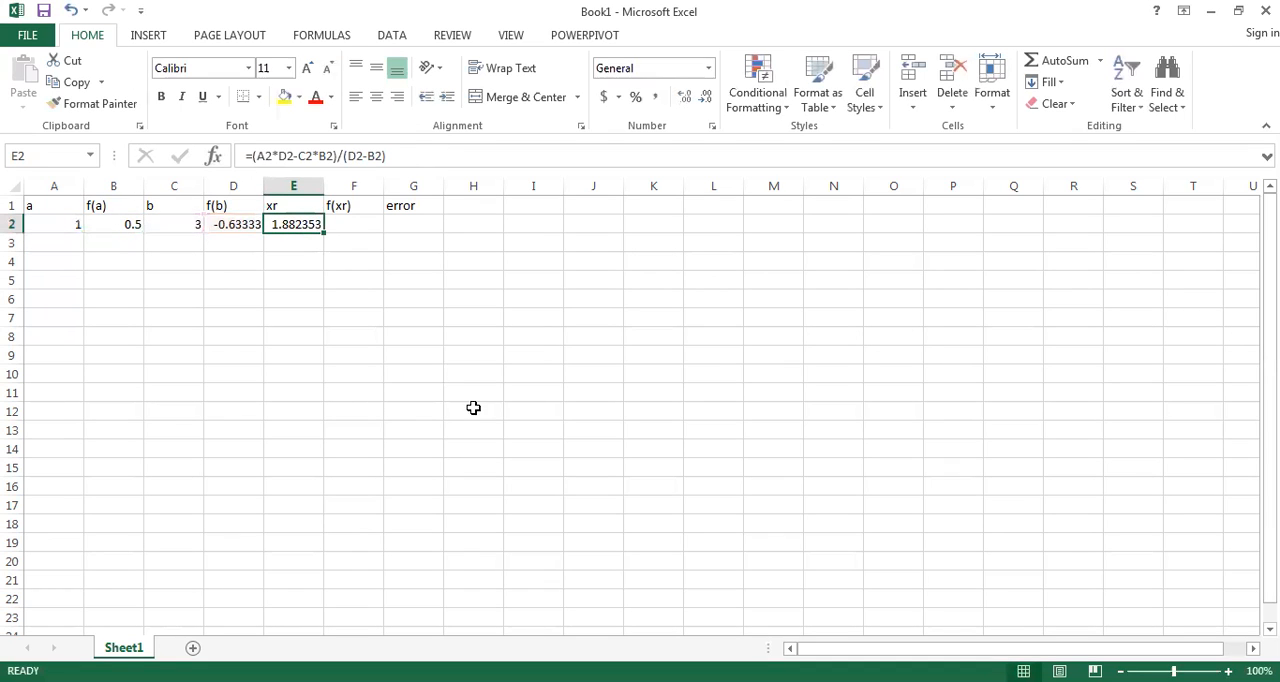
{"action": "left_click", "coordinate": [367, 224]}
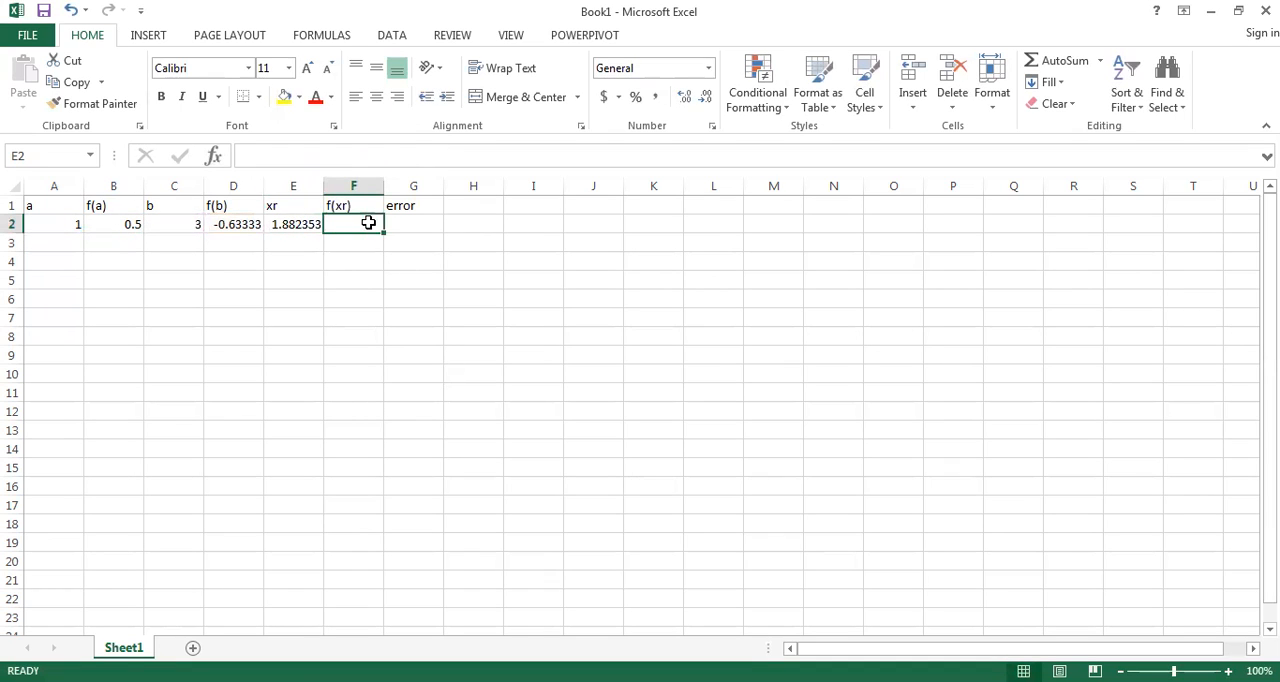
{"action": "left_click", "coordinate": [233, 222]}
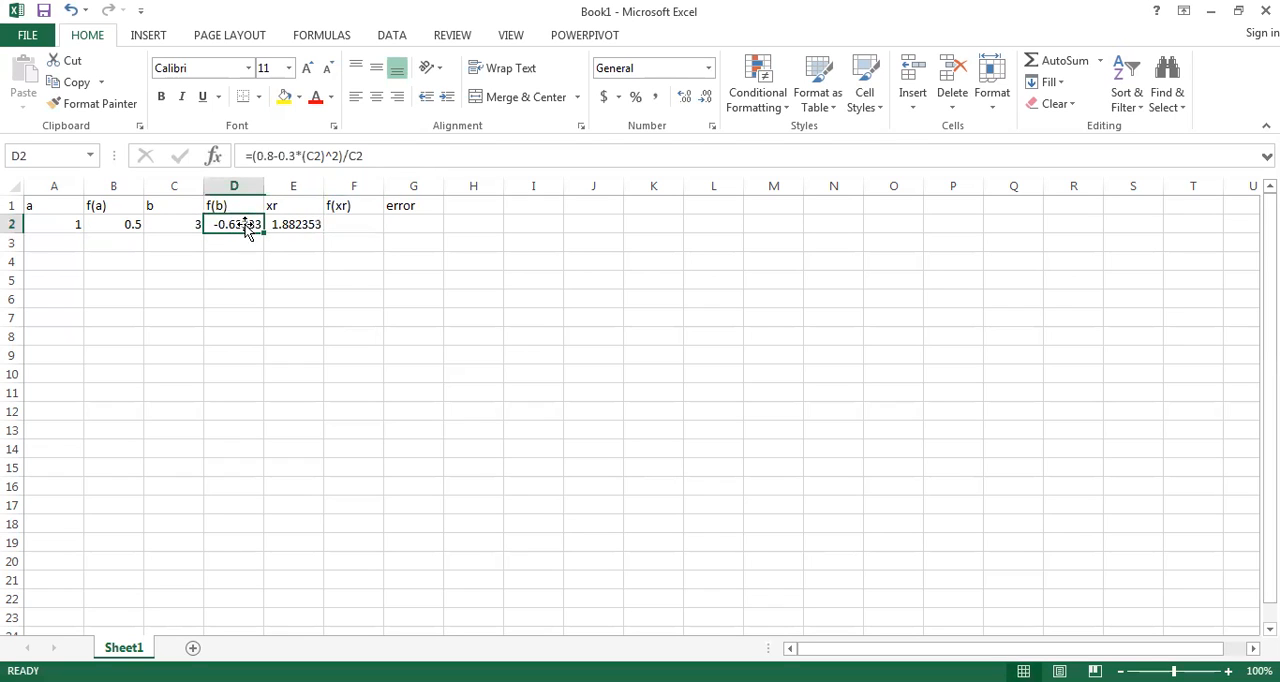
{"action": "left_click", "coordinate": [297, 224]}
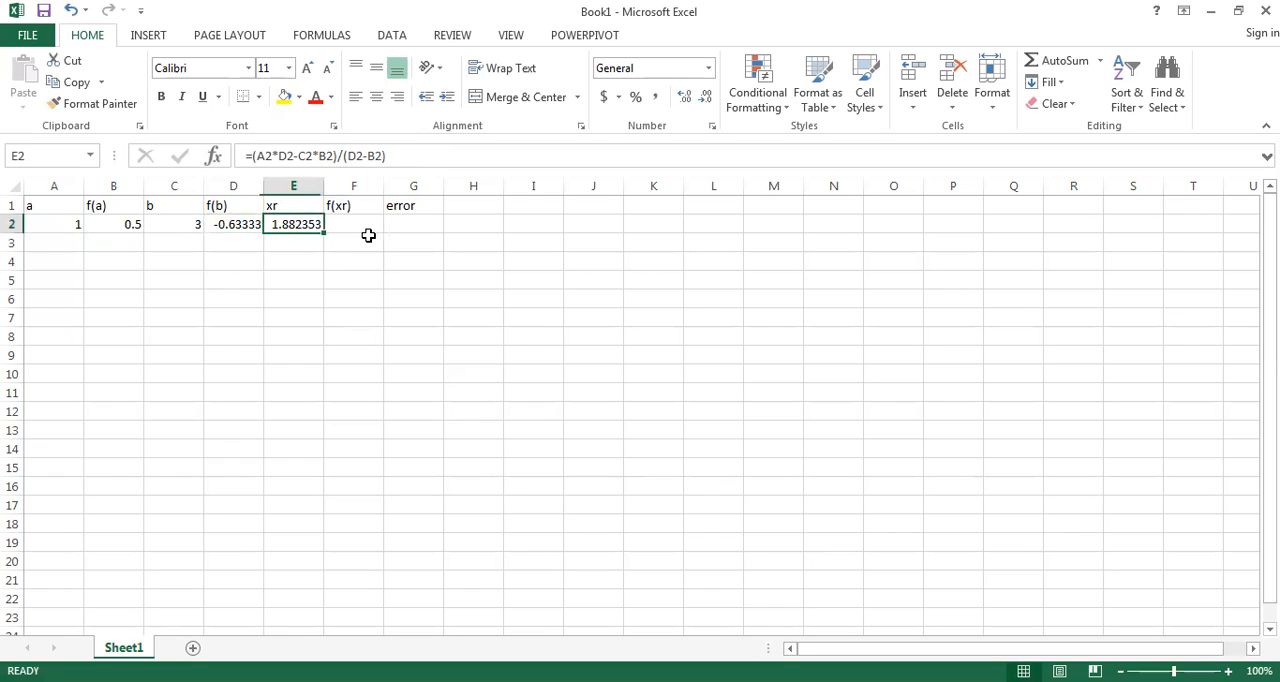
{"action": "left_click", "coordinate": [367, 220]}
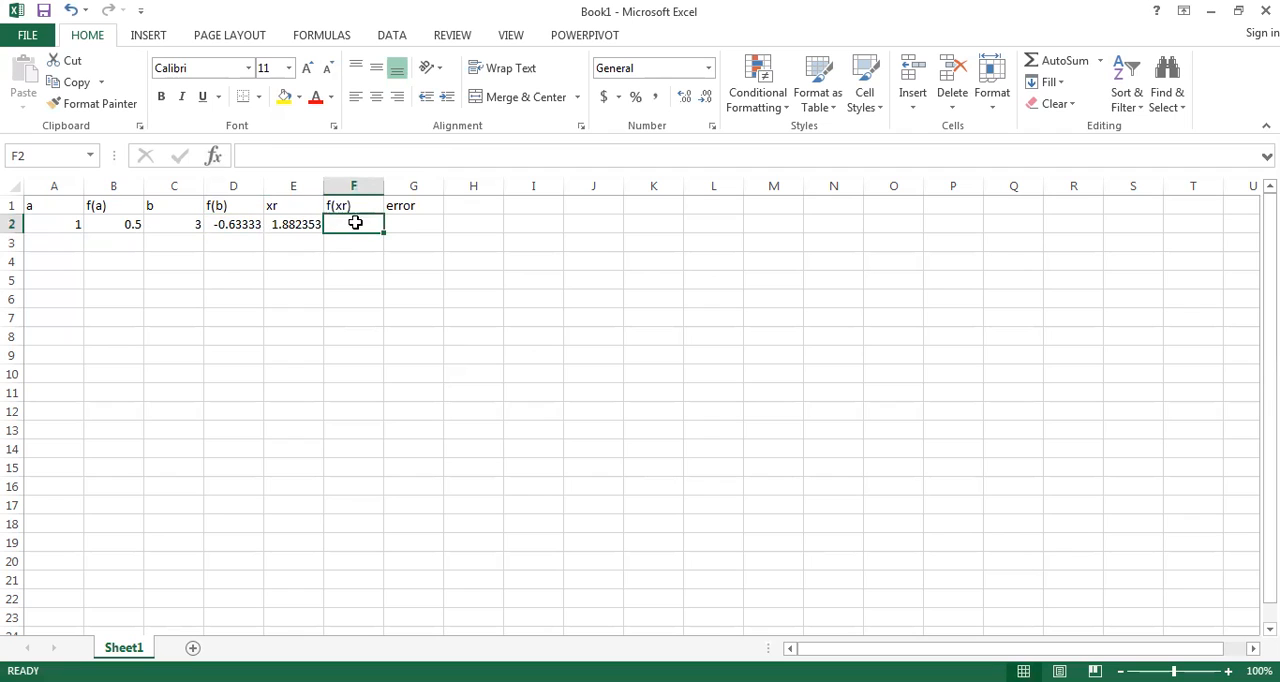
{"action": "left_click", "coordinate": [306, 180]}
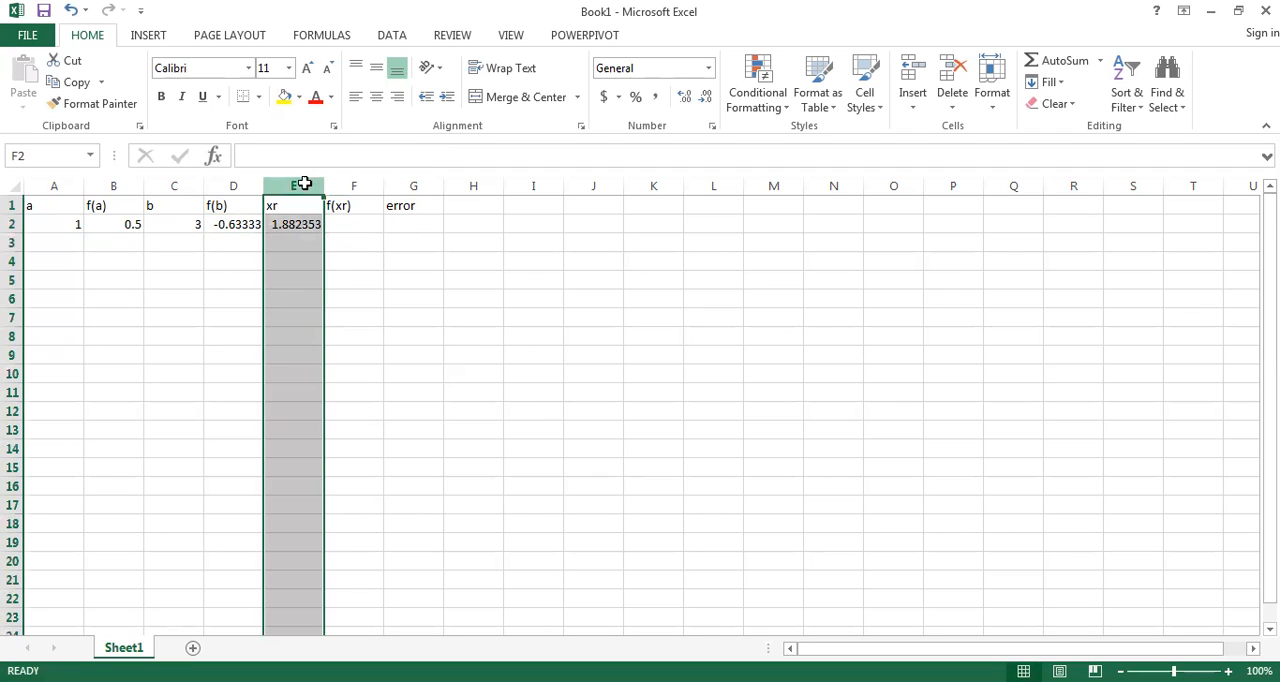
{"action": "left_click", "coordinate": [16, 224]}
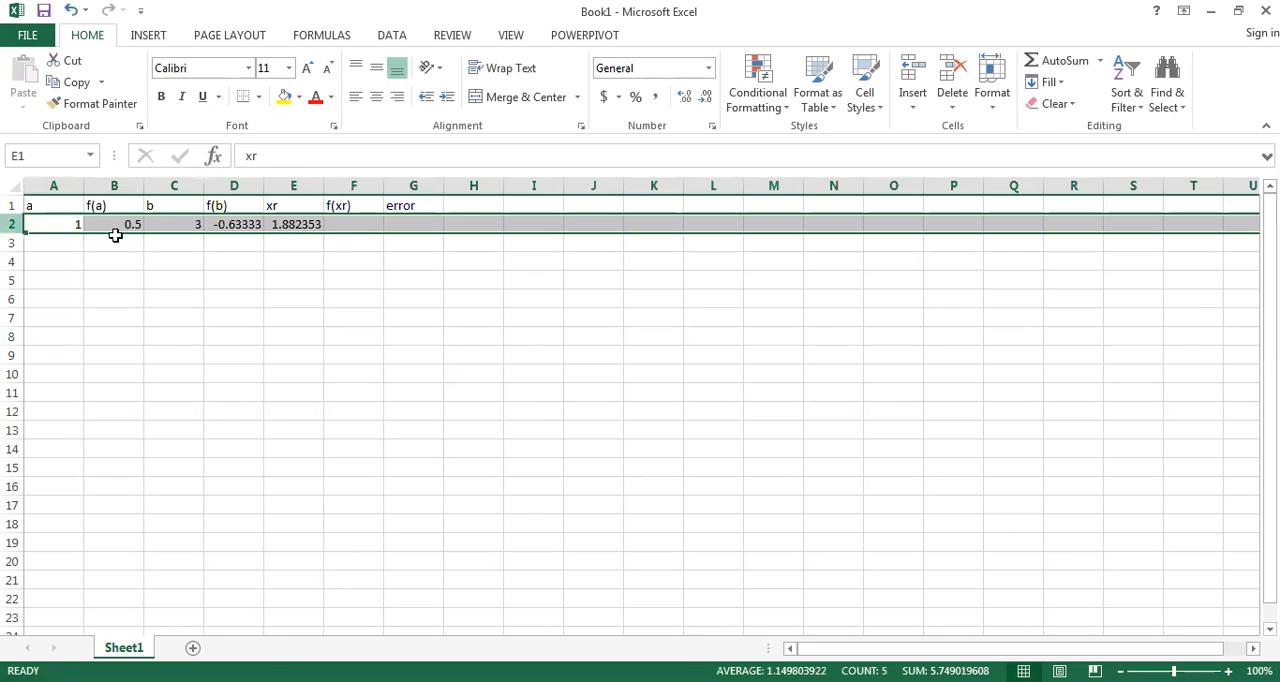
{"action": "left_click", "coordinate": [343, 228]}
Step: Copy the f(b) formula from cell D2 into cell F2 under f(xr)
{"action": "left_click", "coordinate": [242, 222]}
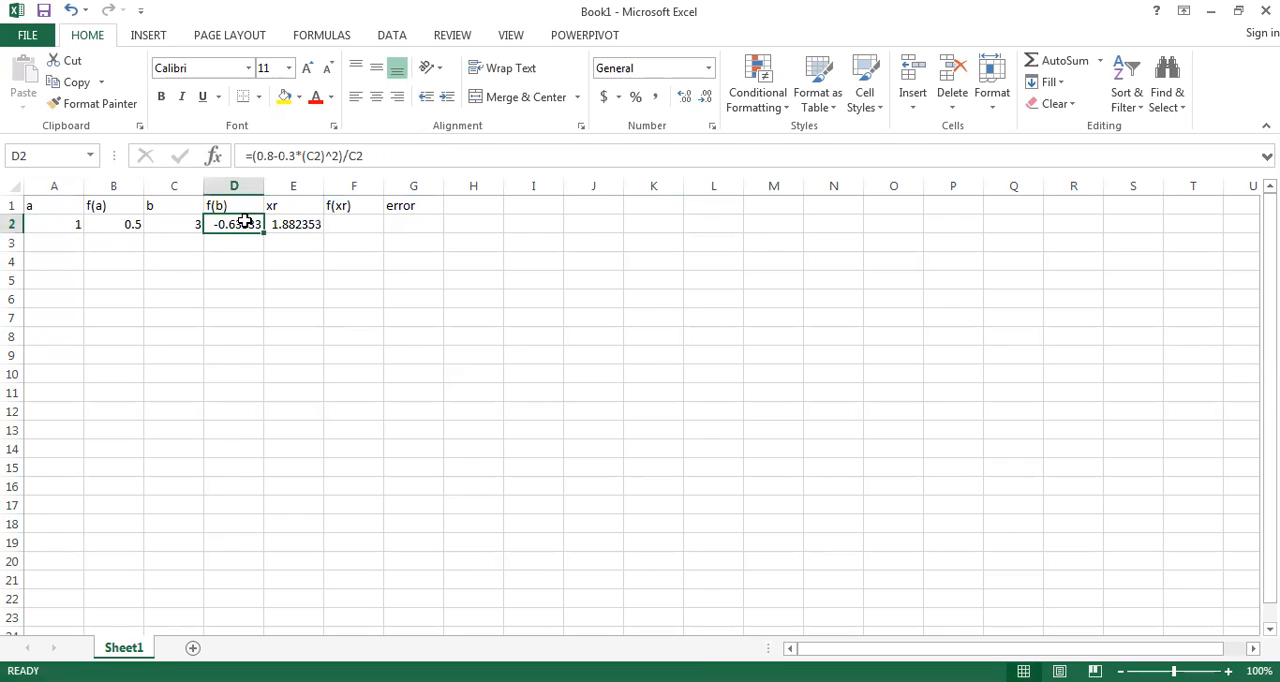
{"action": "key", "text": "ctrl+c"}
{"action": "left_click", "coordinate": [350, 222]}
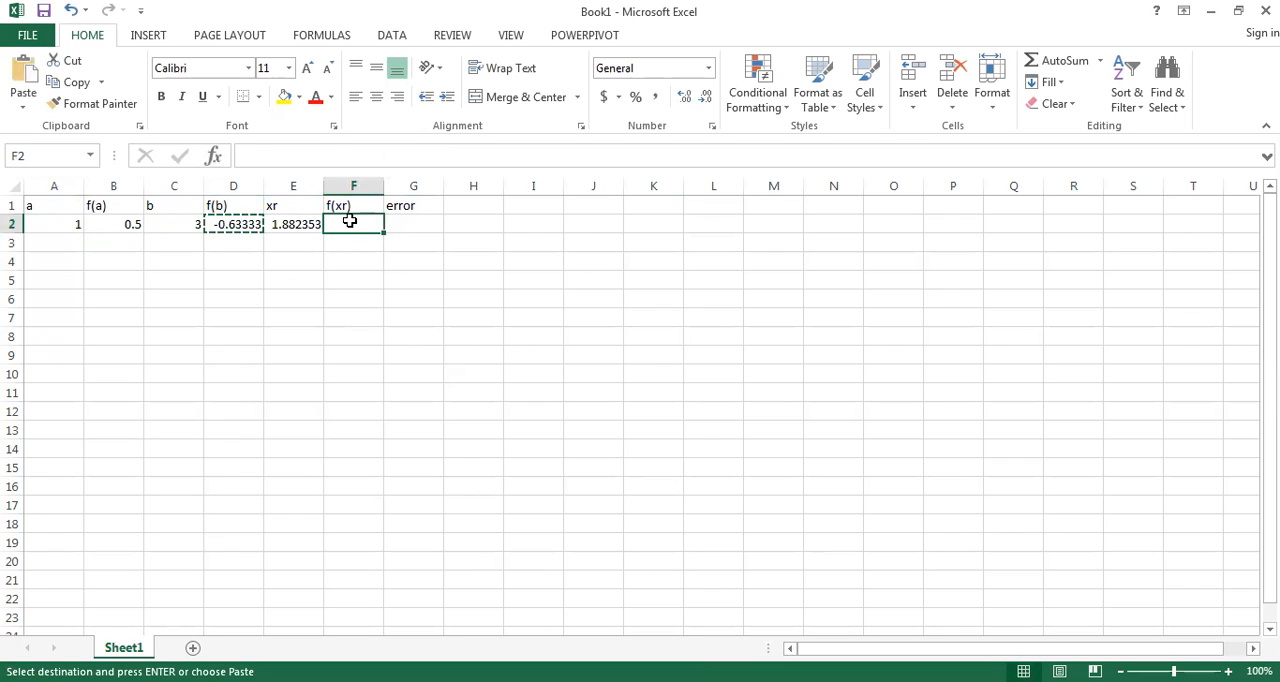
{"action": "key", "text": "ctrl+v"}
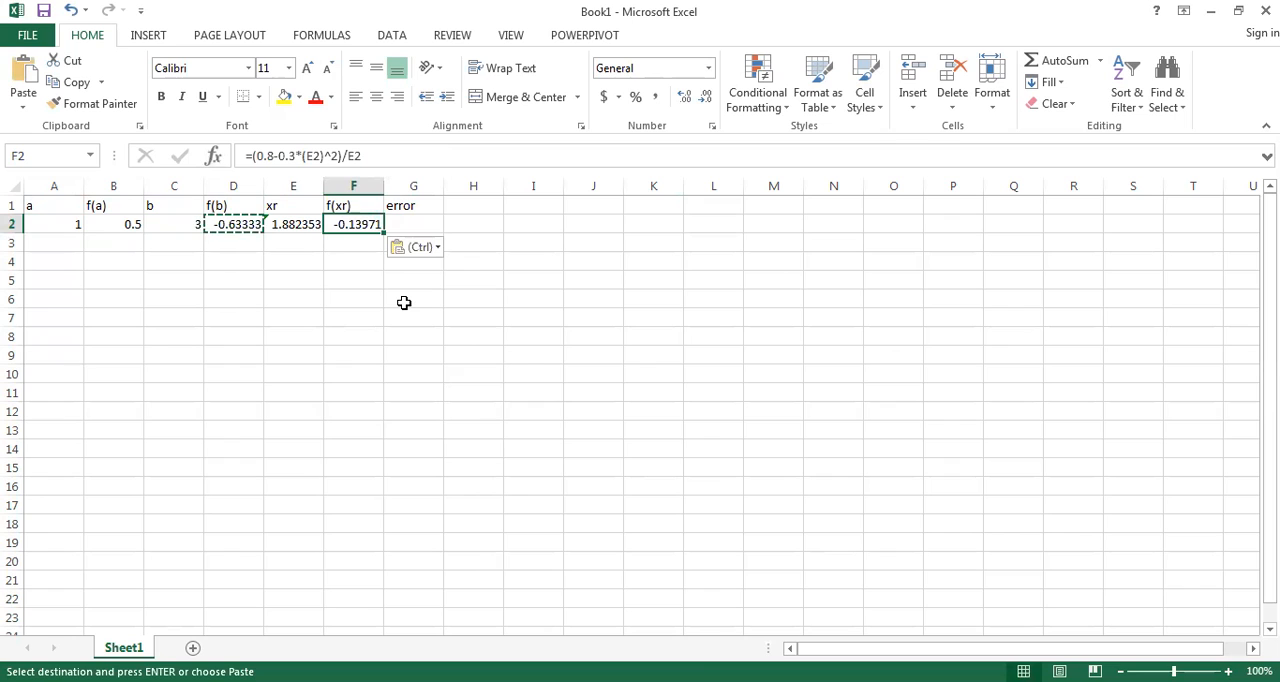
Step: Enter the placeholder ---- in cell G2 under error, accepting the suggested correction to text
{"action": "left_click", "coordinate": [420, 218]}
{"action": "key", "text": "Escape"}
{"action": "type", "text": "--"}
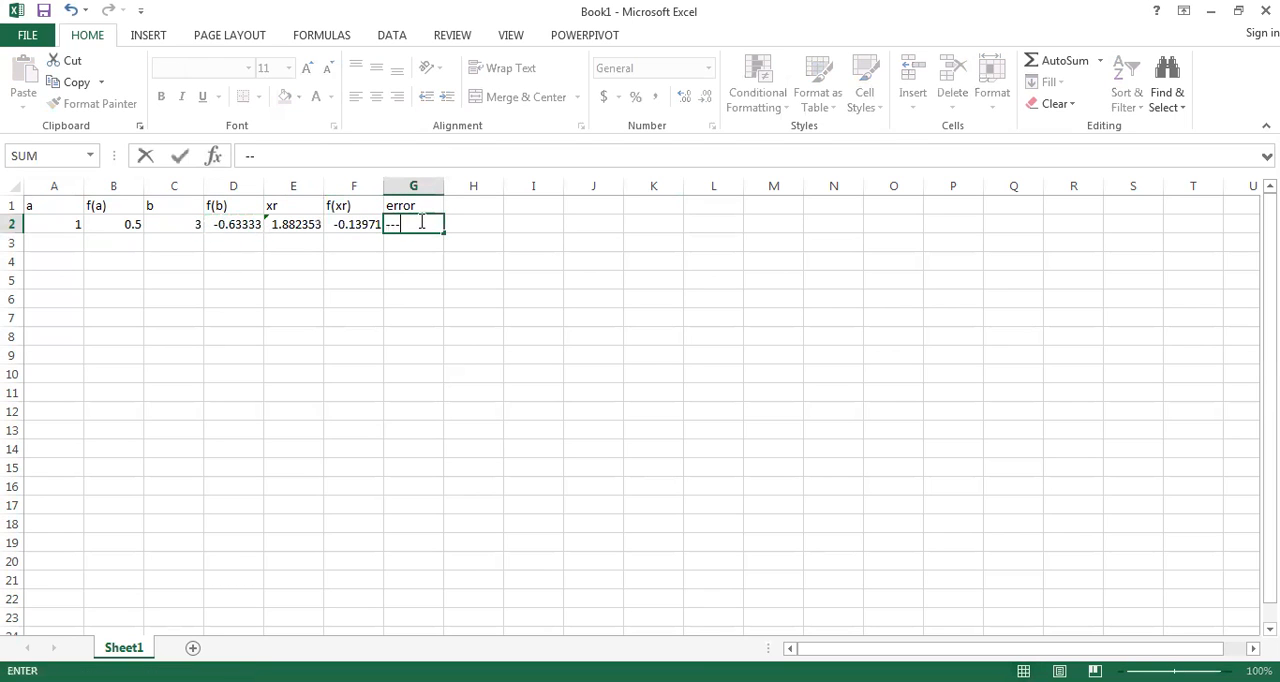
{"action": "type", "text": "--"}
{"action": "key", "text": "Return"}
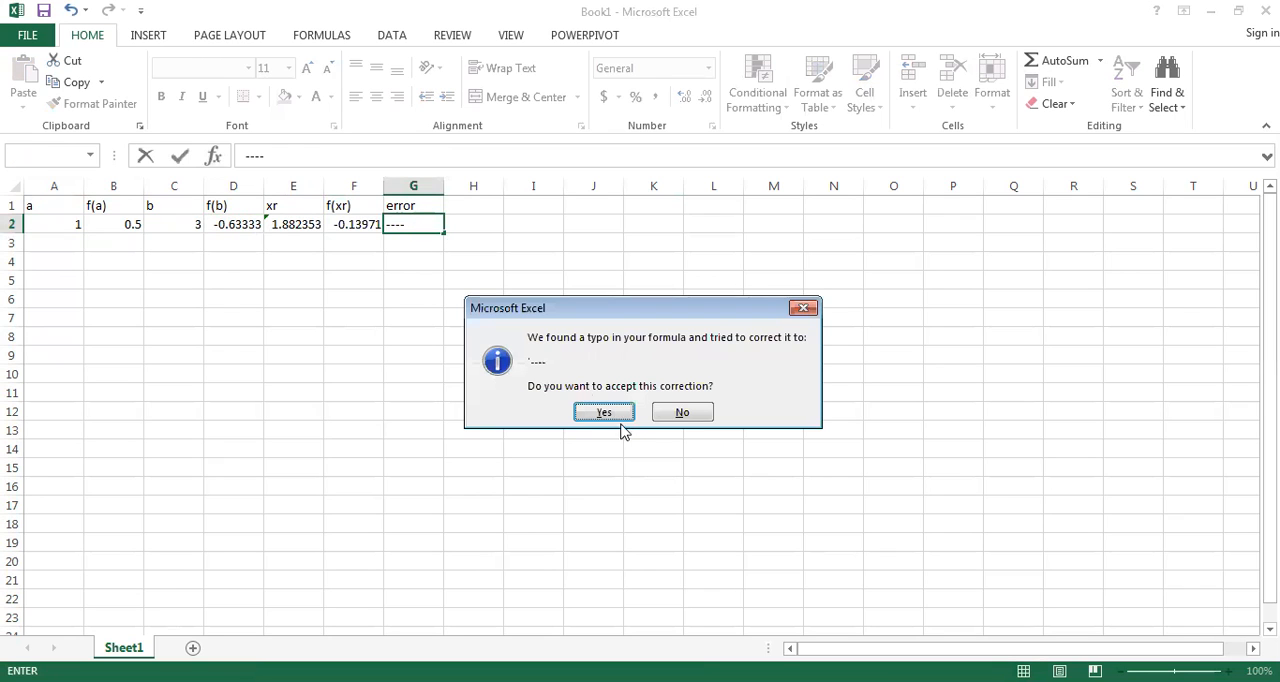
{"action": "left_click", "coordinate": [604, 413]}
Step: Begin an IF formula in cell A3 under a, with the logical test B2*F2<0
{"action": "left_click", "coordinate": [57, 240]}
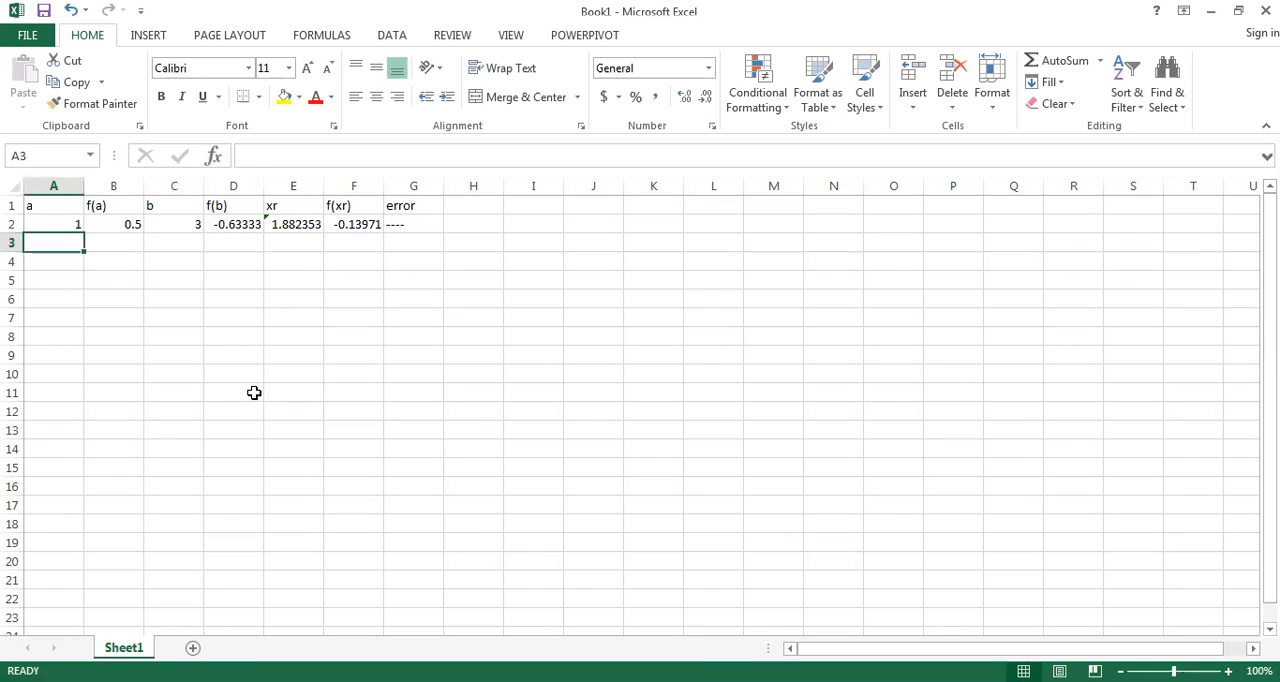
{"action": "type", "text": "="}
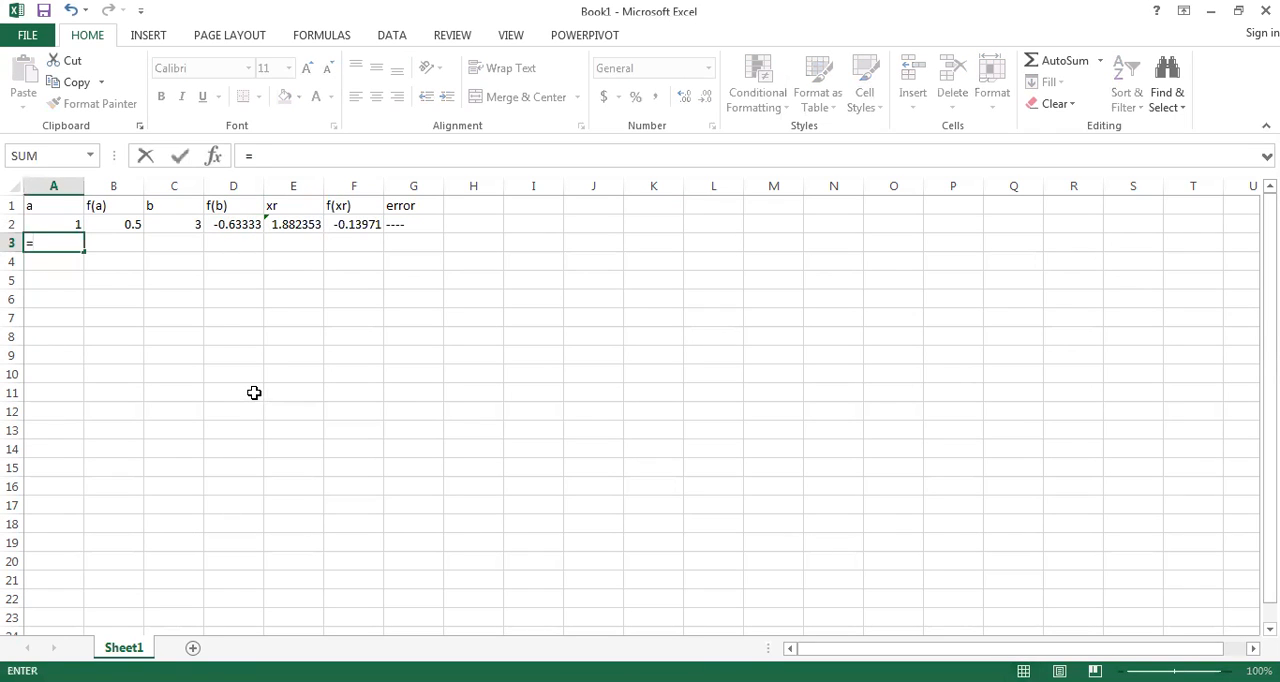
{"action": "type", "text": "if"}
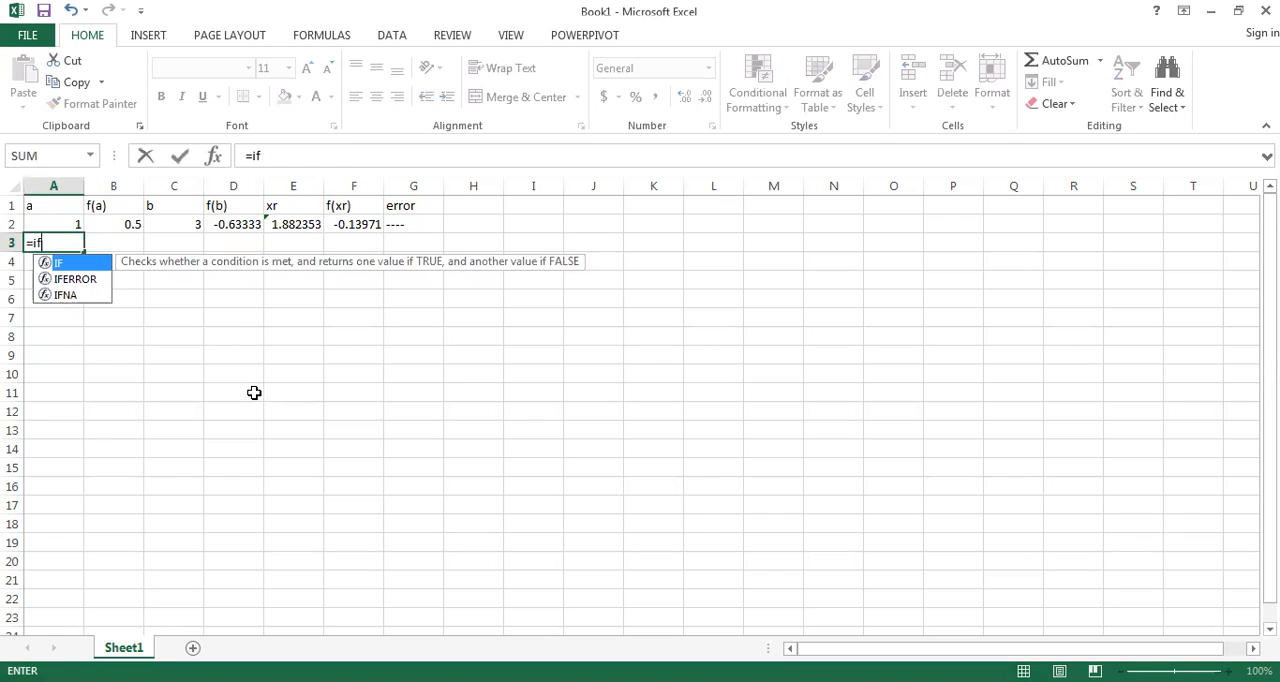
{"action": "type", "text": "("}
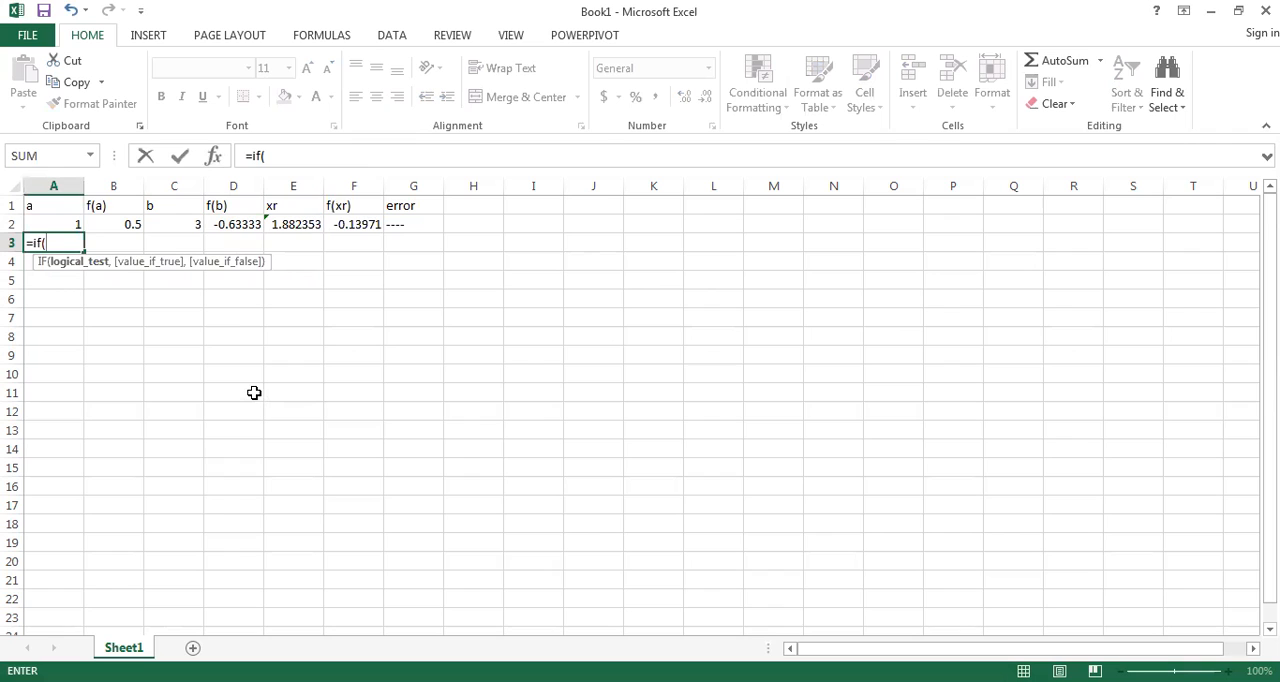
{"action": "left_click", "coordinate": [129, 219]}
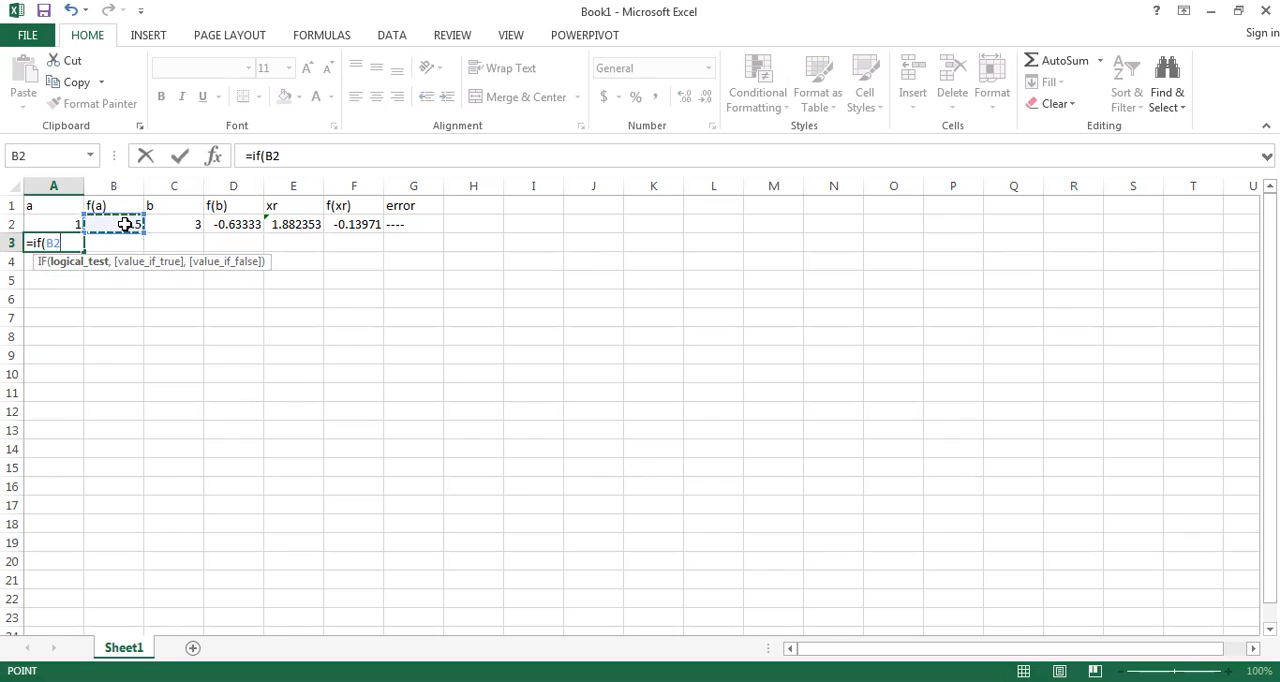
{"action": "type", "text": "*"}
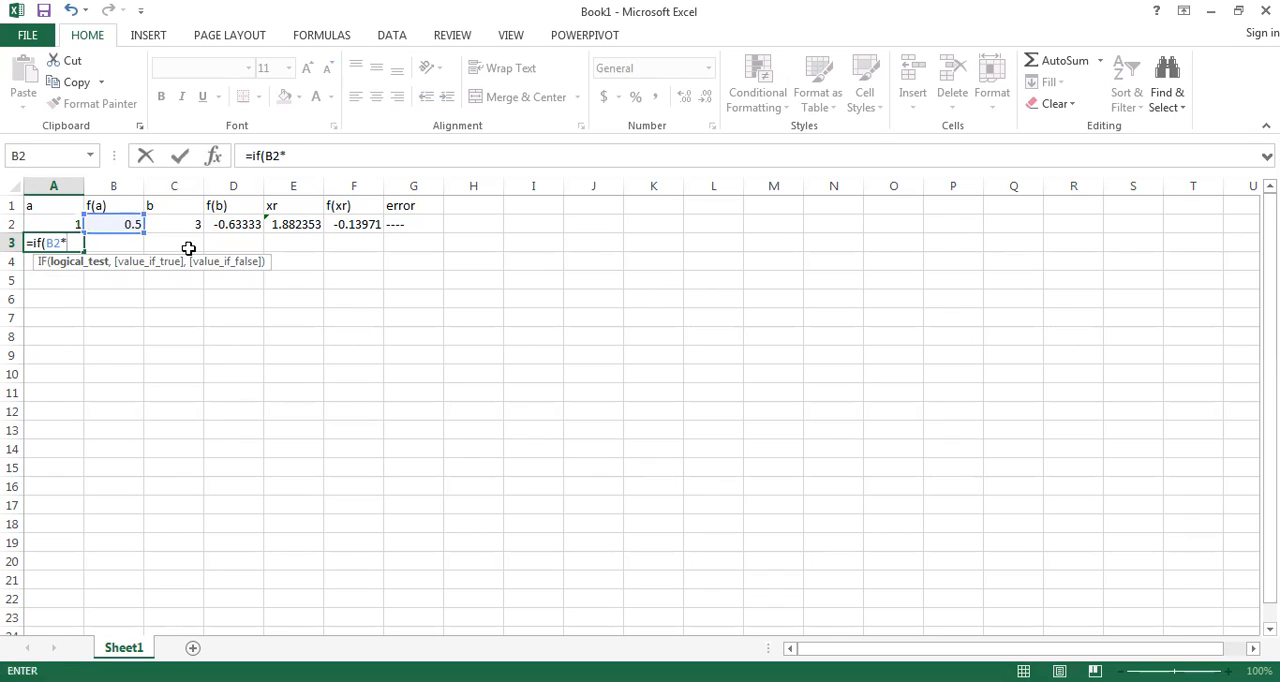
{"action": "left_click", "coordinate": [369, 223]}
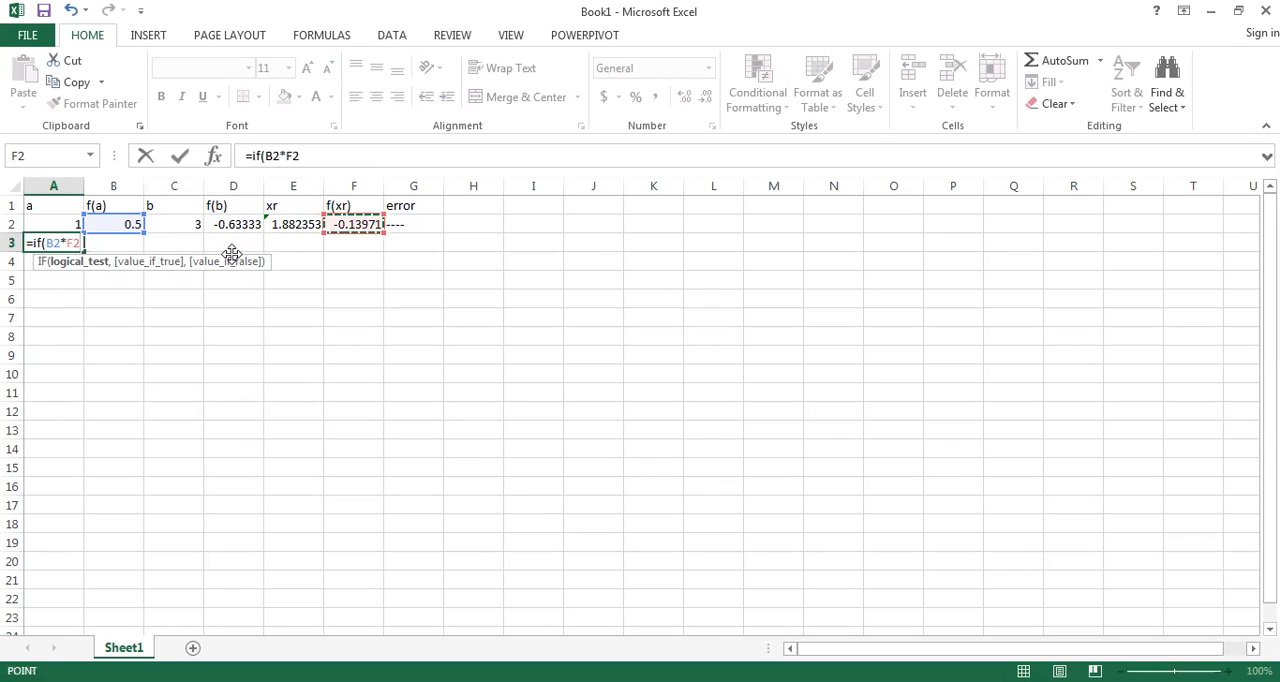
{"action": "type", "text": "<0"}
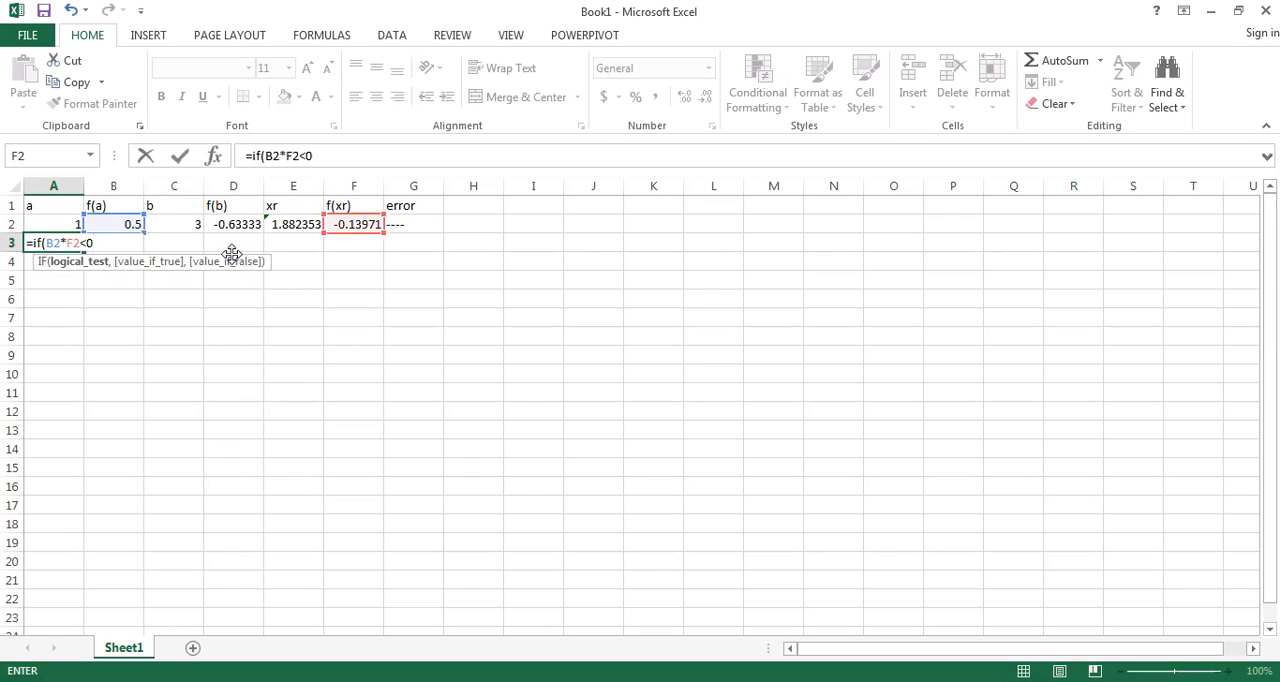
{"action": "type", "text": "m"}
{"action": "key", "text": "BackSpace"}
{"action": "type", "text": ","}
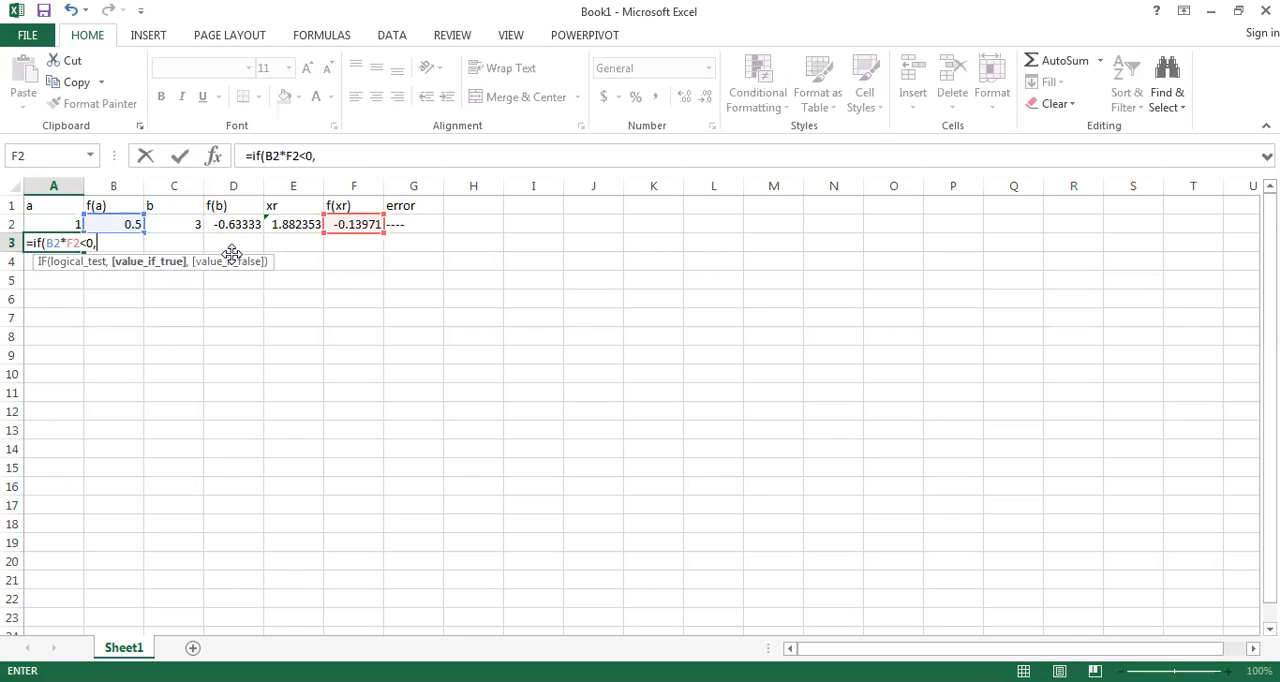
Step: Complete the IF formula in A3 with A2 as the true value and E2 as the false value, and commit it
{"action": "left_click", "coordinate": [62, 228]}
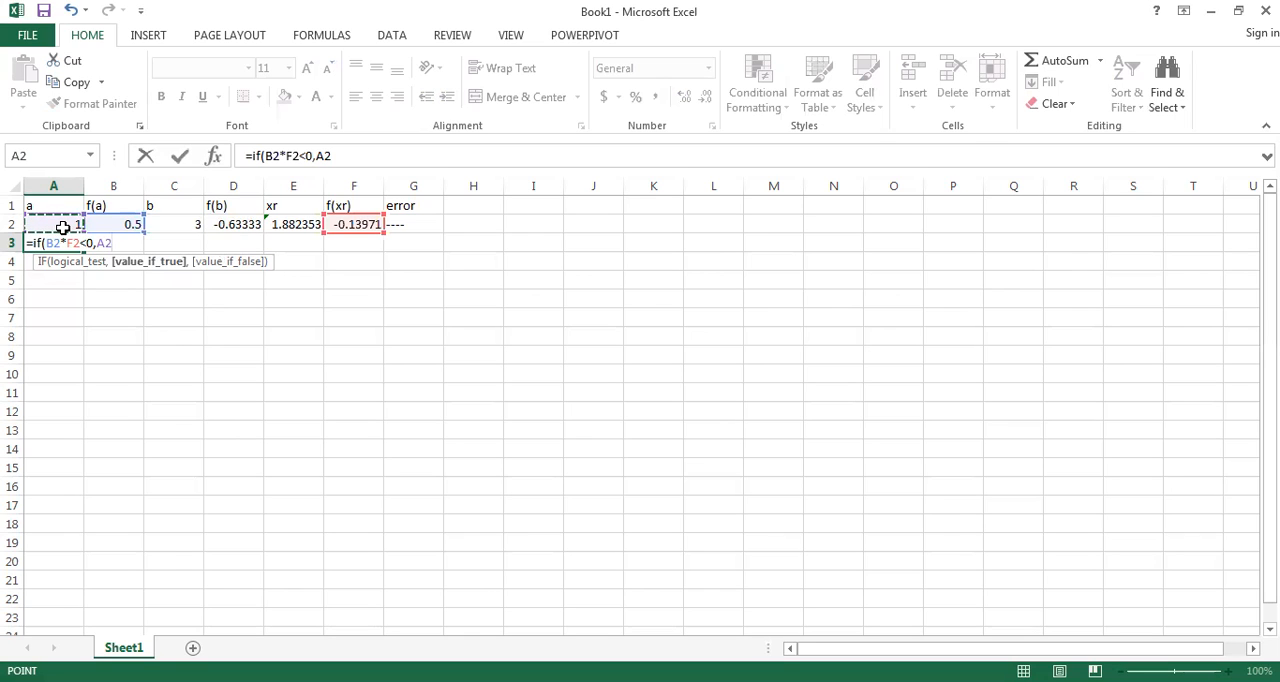
{"action": "type", "text": ","}
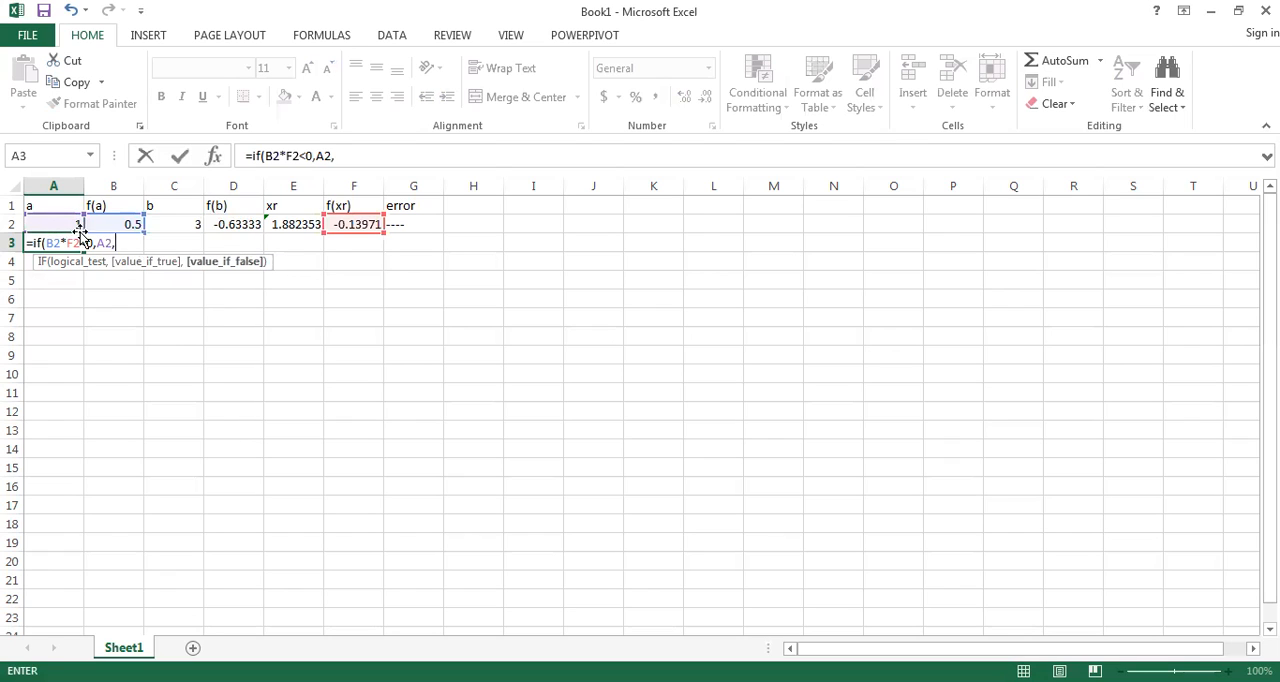
{"action": "left_click", "coordinate": [313, 224]}
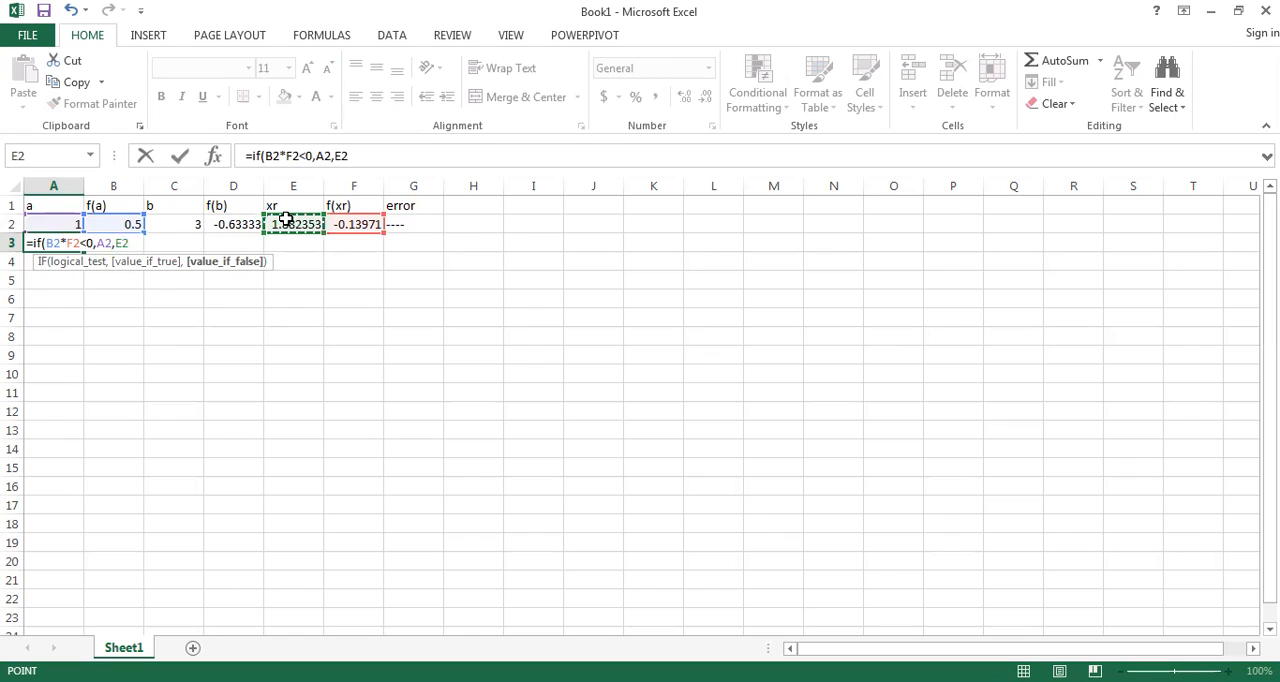
{"action": "type", "text": ")"}
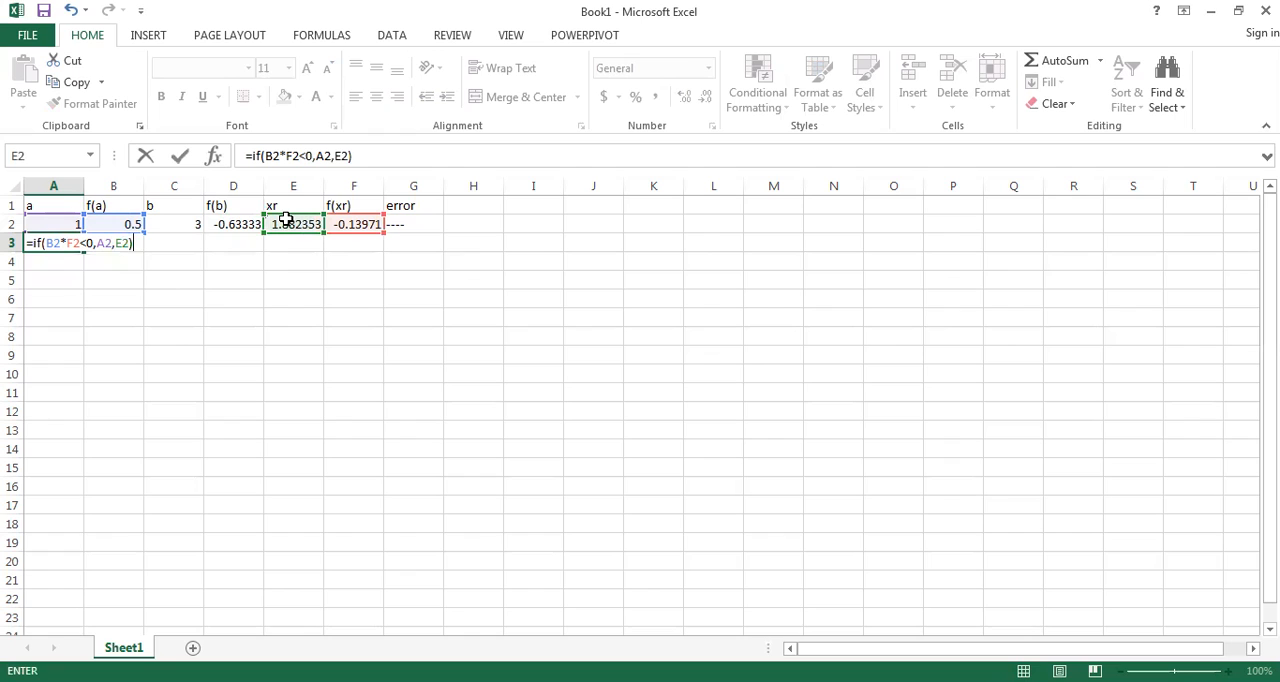
{"action": "key", "text": "Return"}
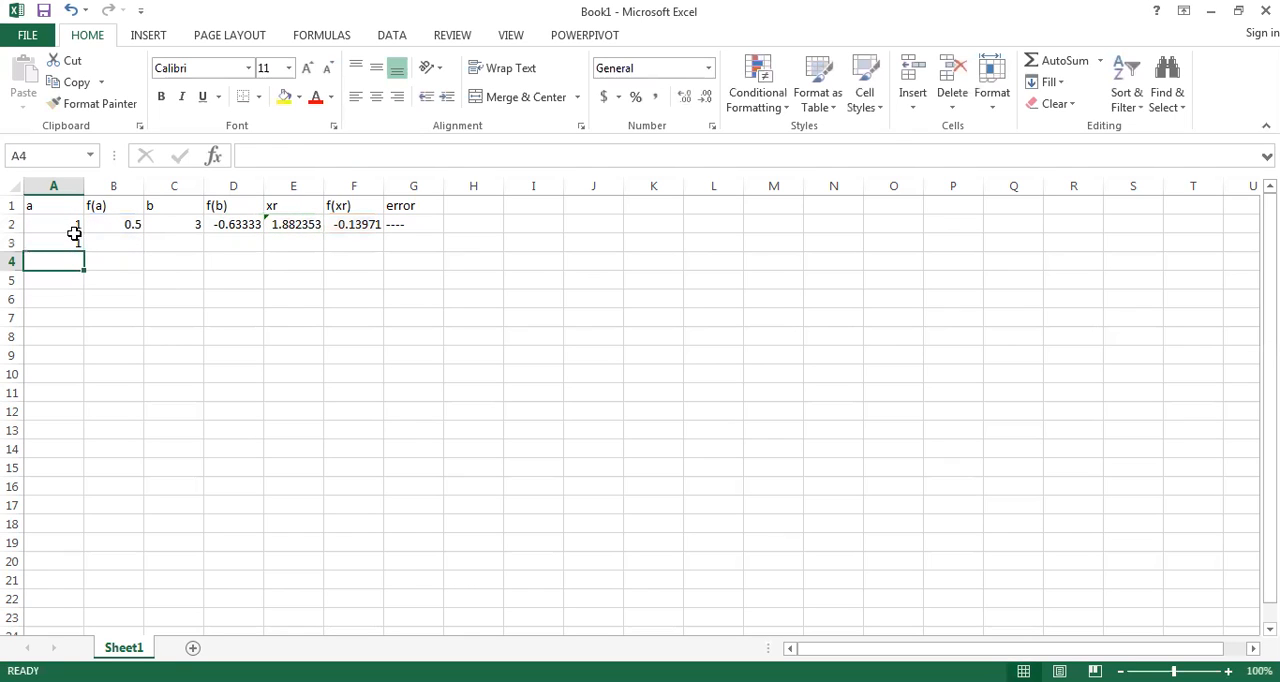
Step: Copy the f(a) formula from cell B2 down into B3
{"action": "left_click", "coordinate": [131, 225]}
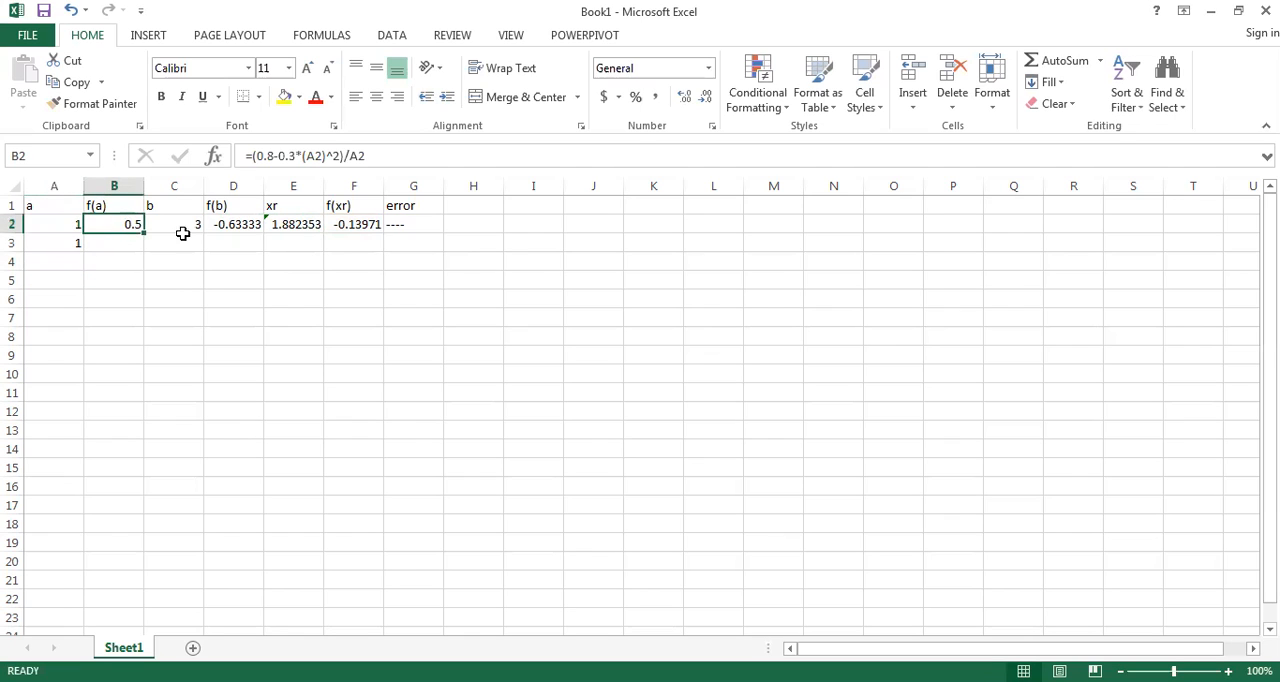
{"action": "left_click", "coordinate": [357, 224]}
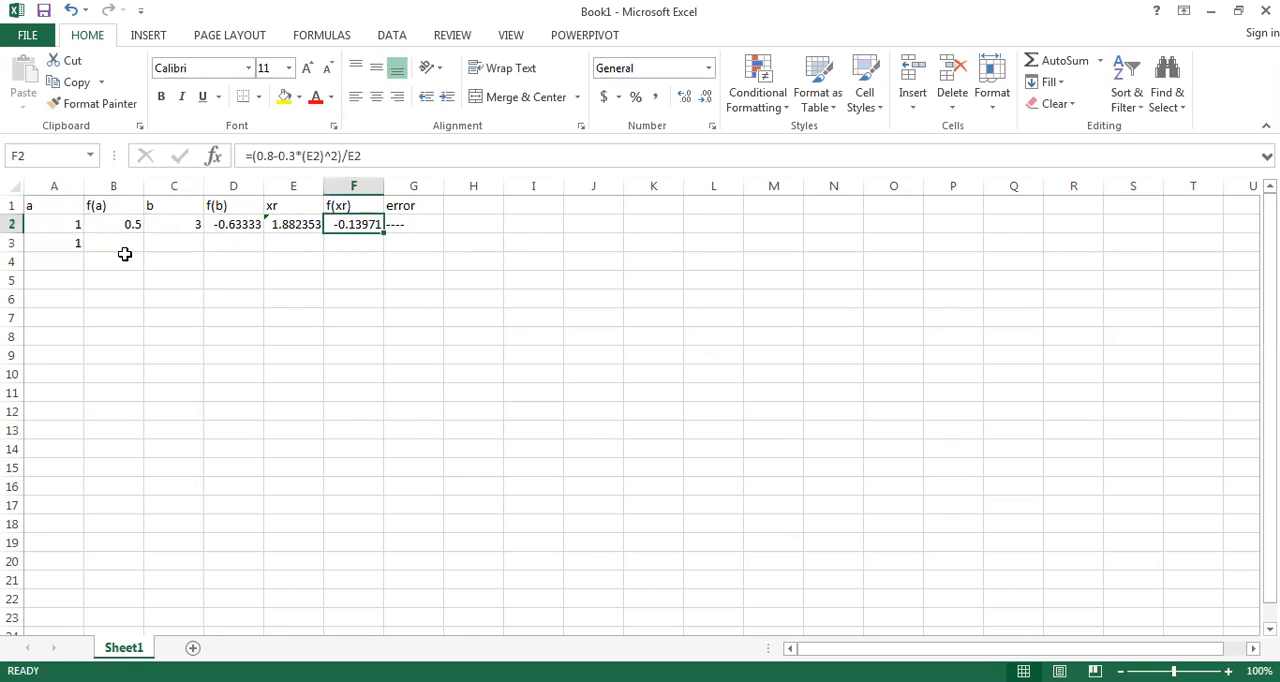
{"action": "left_click", "coordinate": [71, 248]}
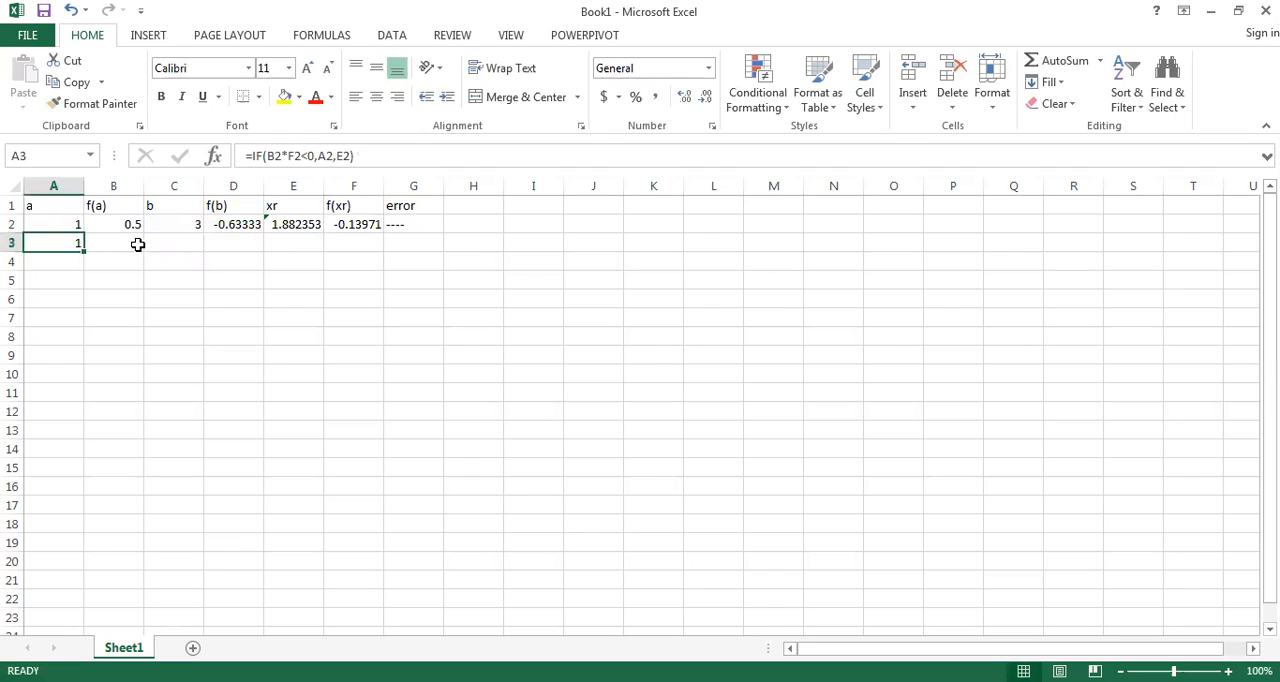
{"action": "left_click", "coordinate": [141, 228]}
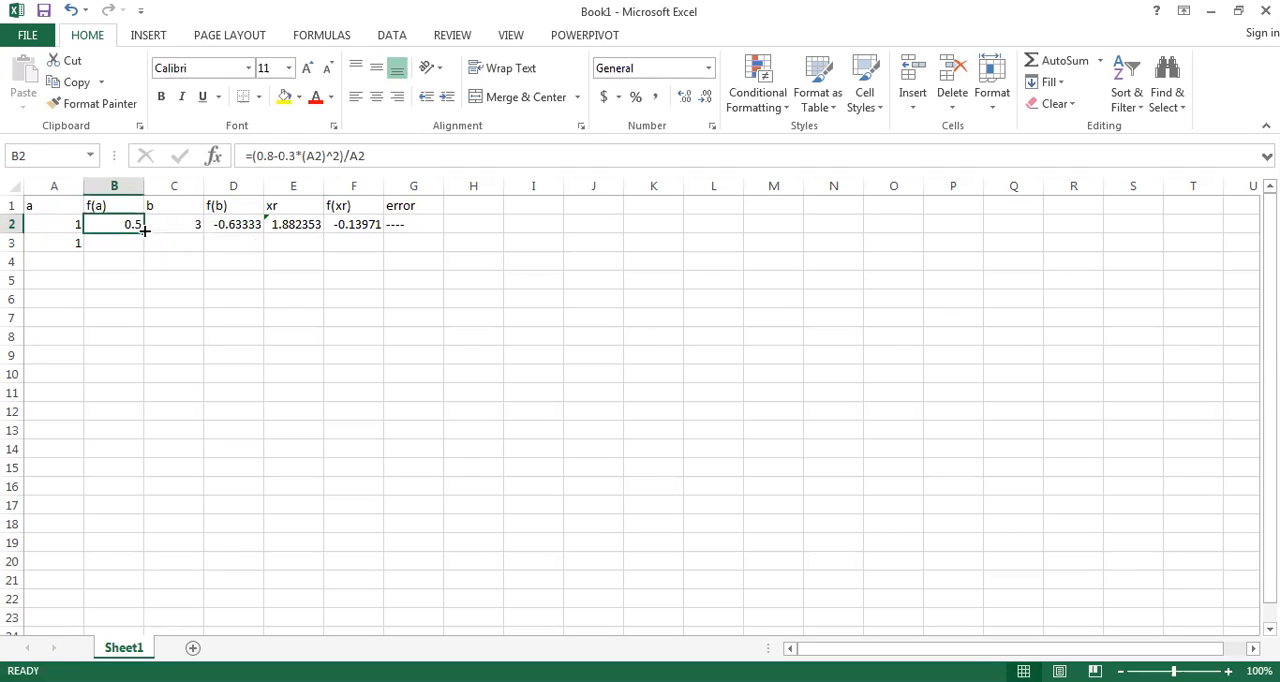
{"action": "left_click_drag", "start_coordinate": [144, 230], "coordinate": [143, 252]}
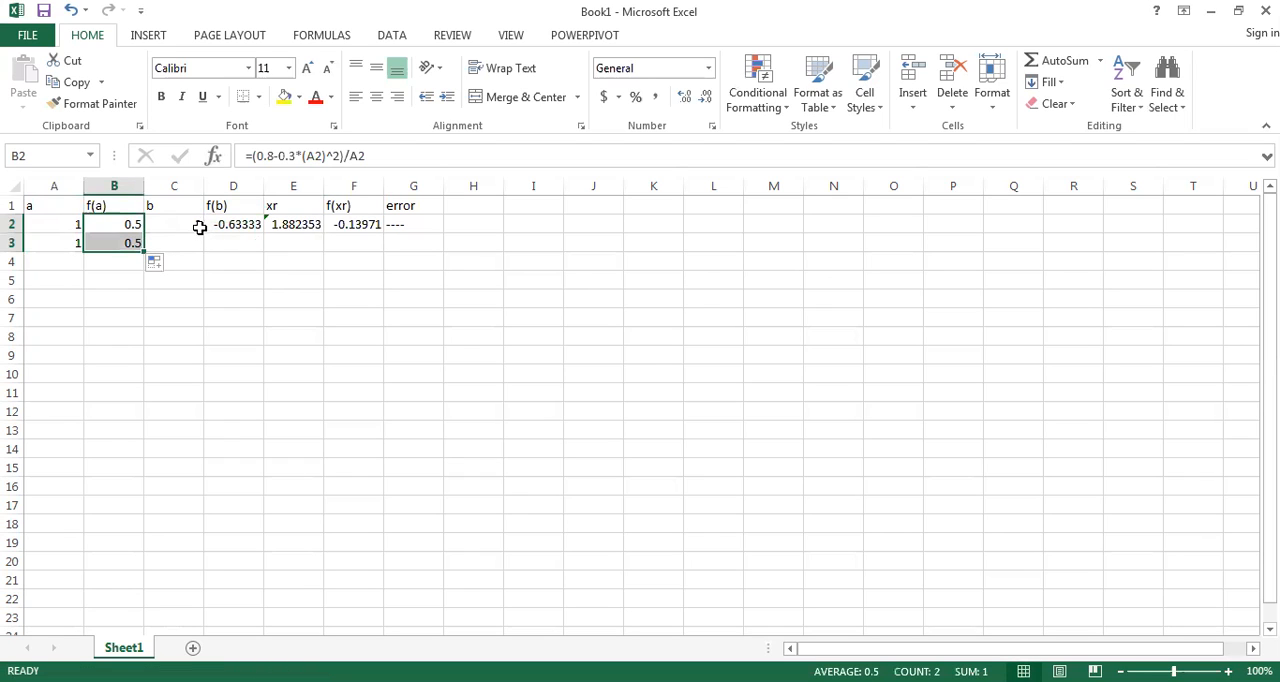
Step: Begin an IF formula in cell C3 under b, with the logical test D2*F2<0
{"action": "left_click", "coordinate": [199, 227]}
{"action": "left_click", "coordinate": [199, 246]}
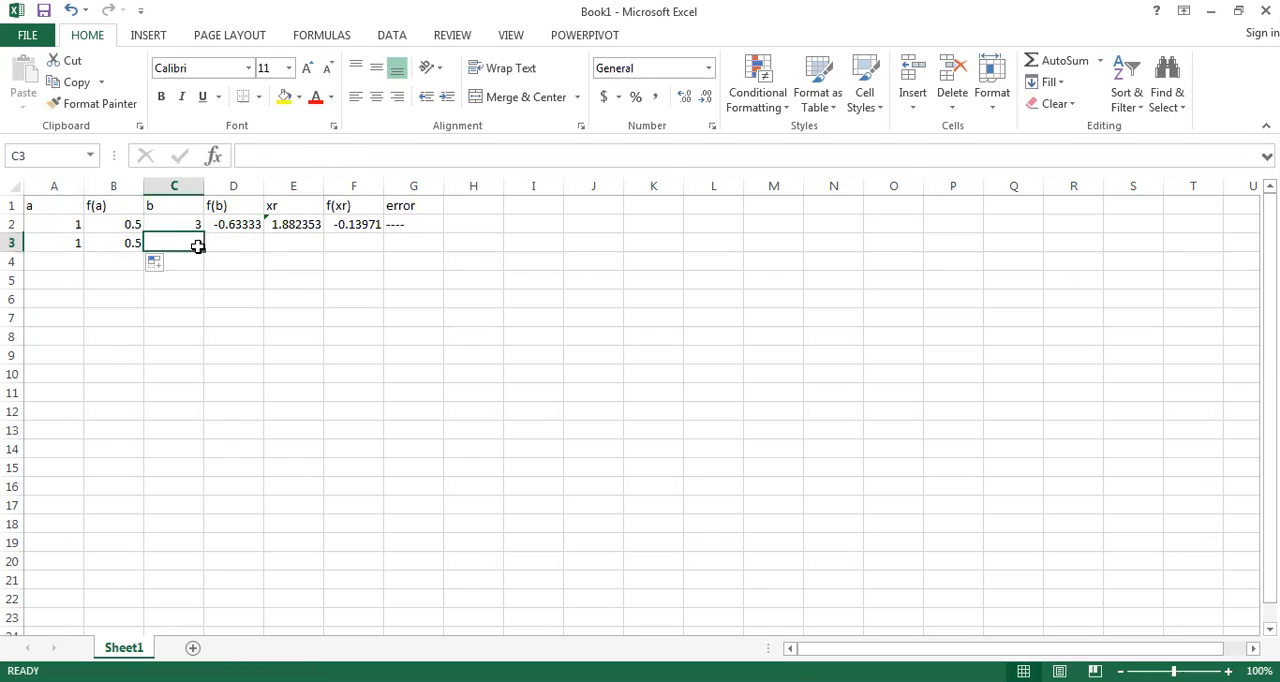
{"action": "left_click", "coordinate": [252, 157]}
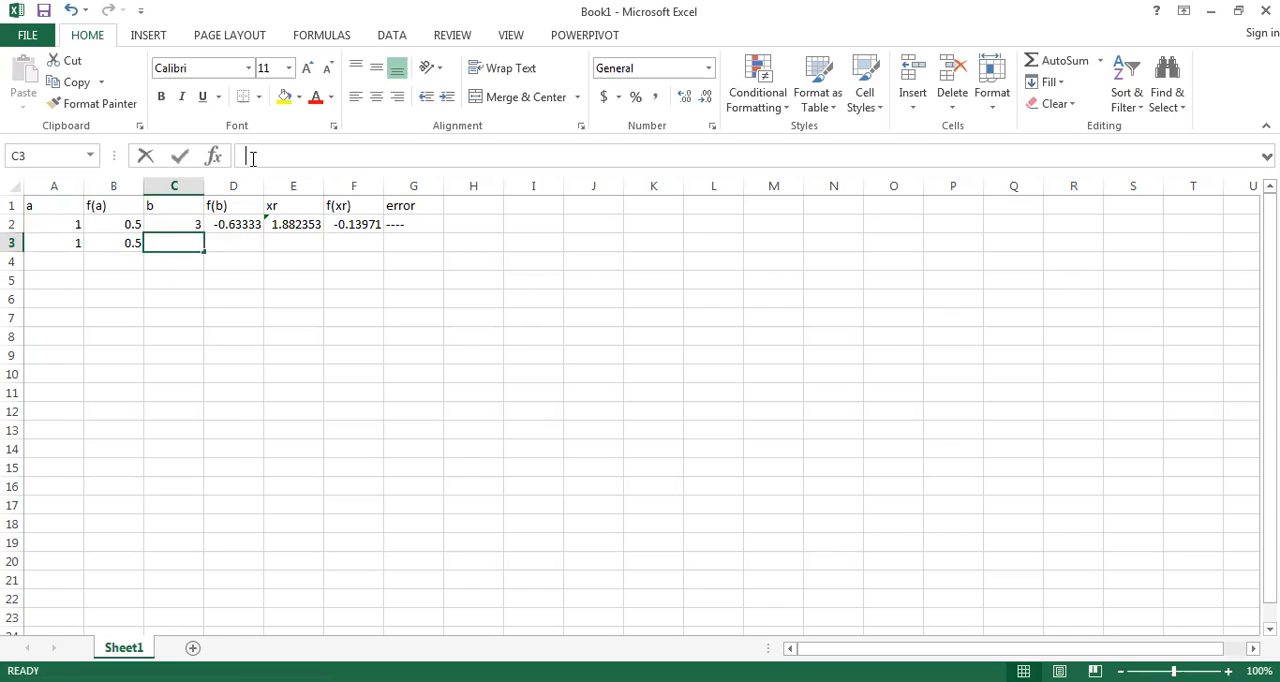
{"action": "type", "text": "="}
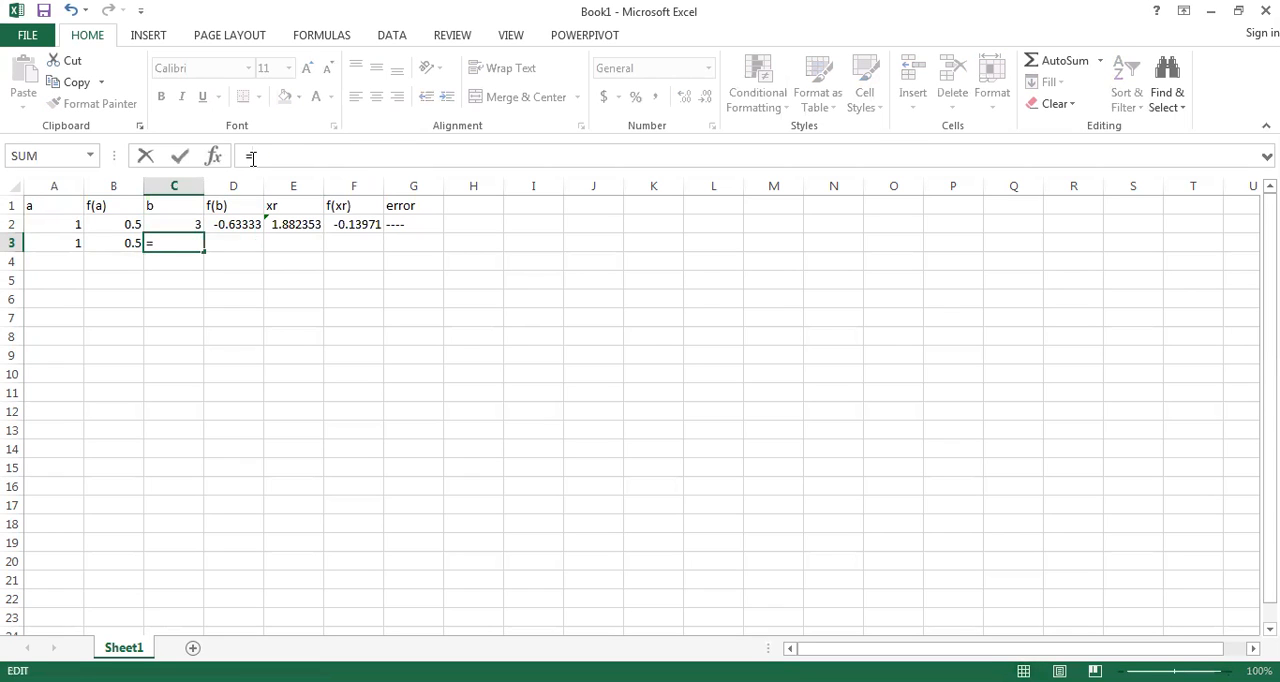
{"action": "type", "text": "if"}
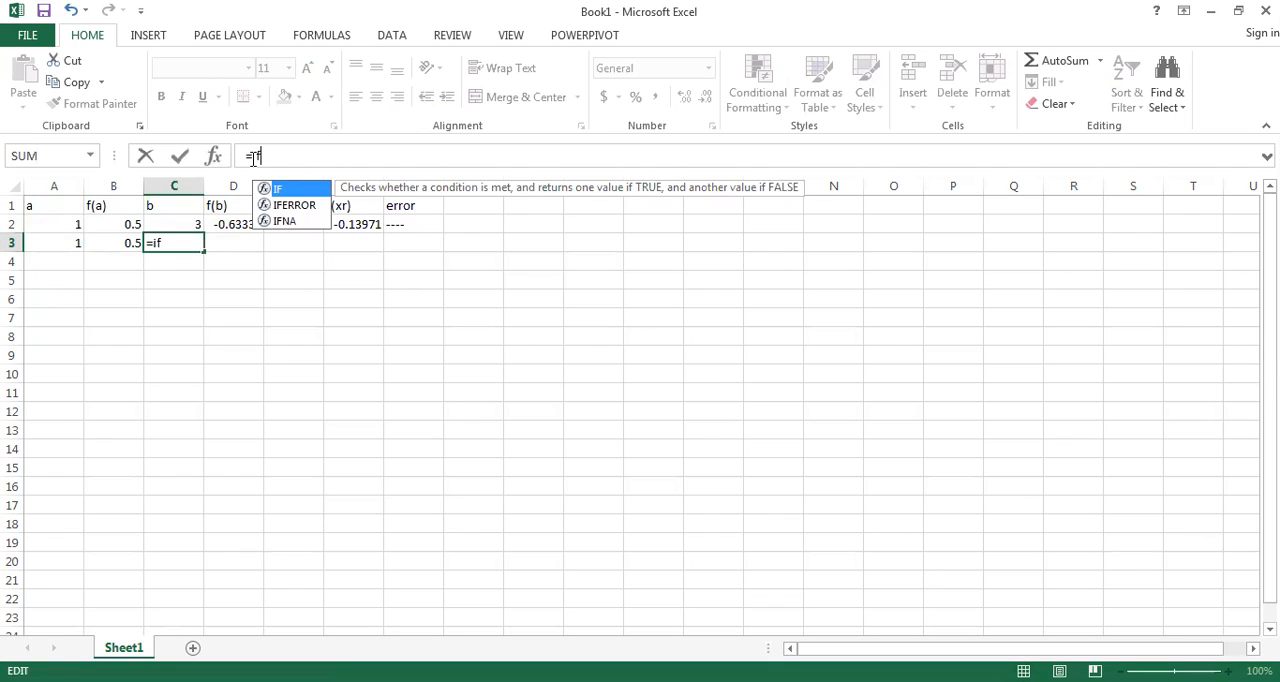
{"action": "type", "text": "("}
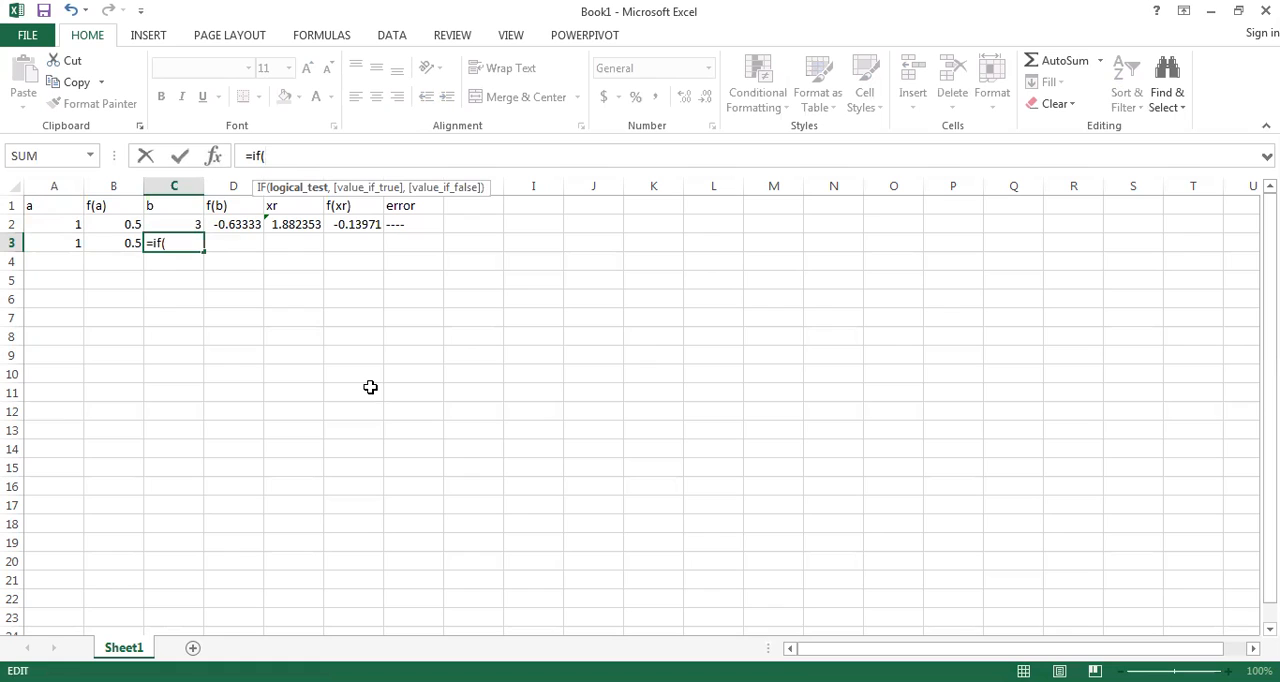
{"action": "left_click", "coordinate": [231, 227]}
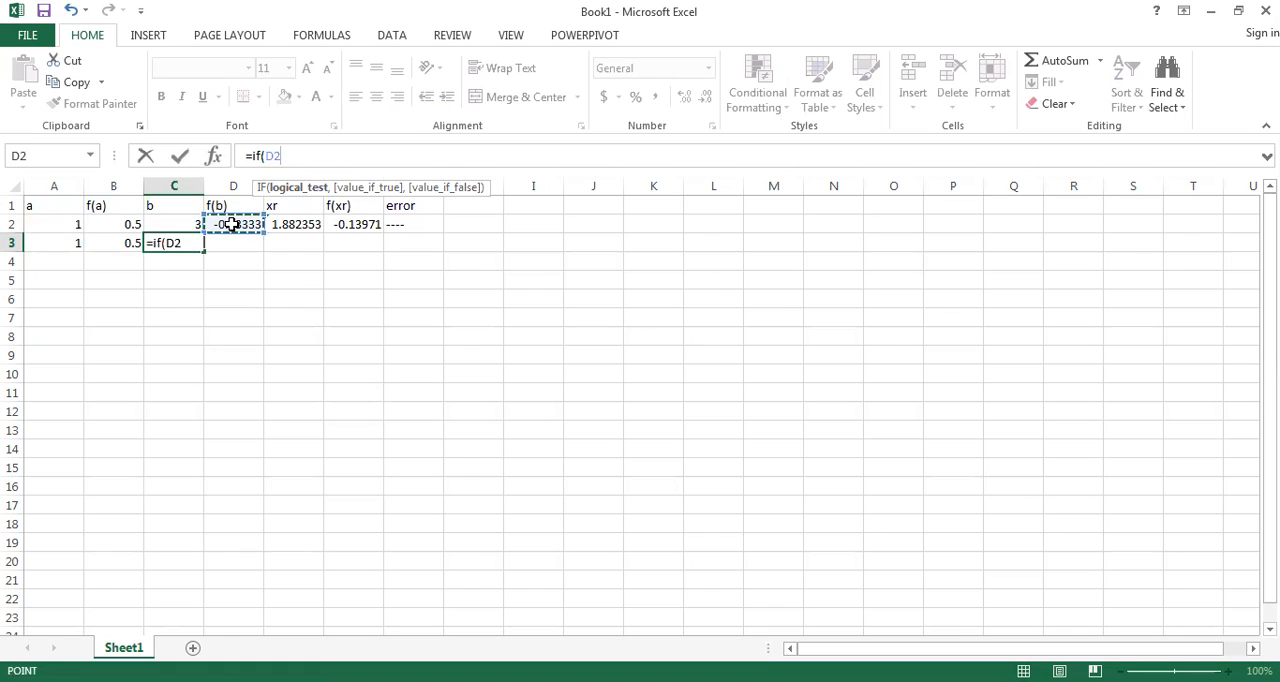
{"action": "type", "text": "*"}
{"action": "left_click", "coordinate": [346, 226]}
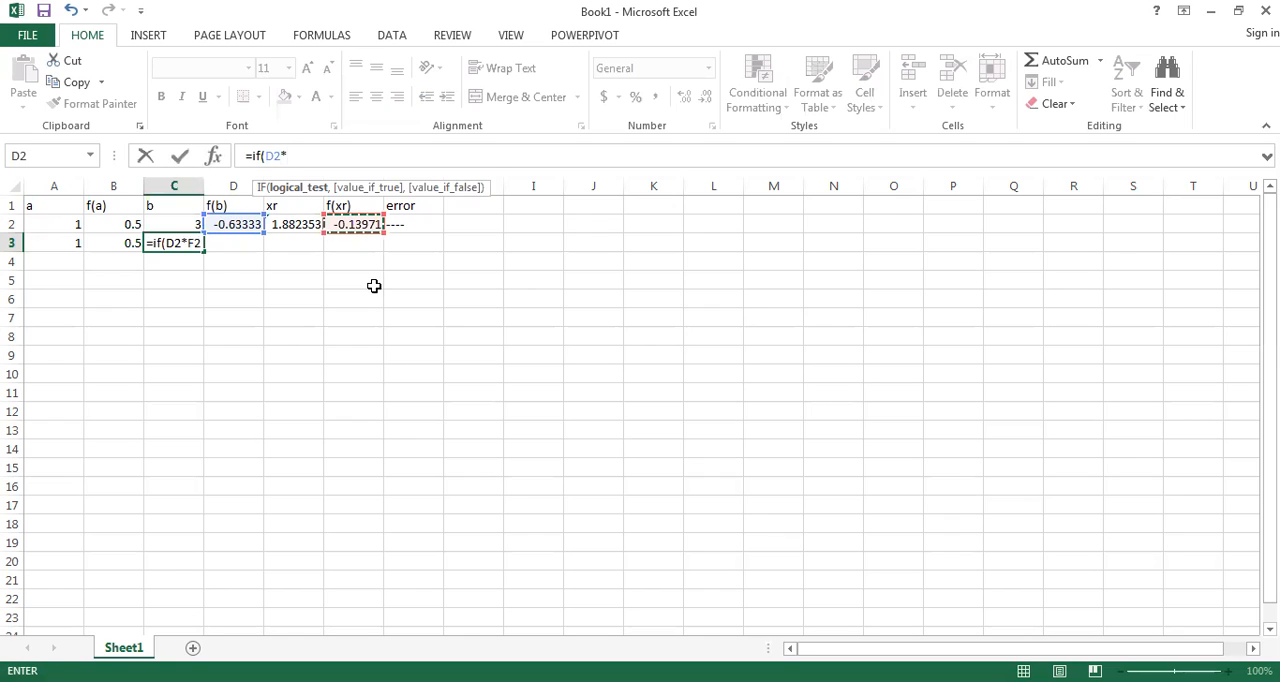
{"action": "type", "text": "<0"}
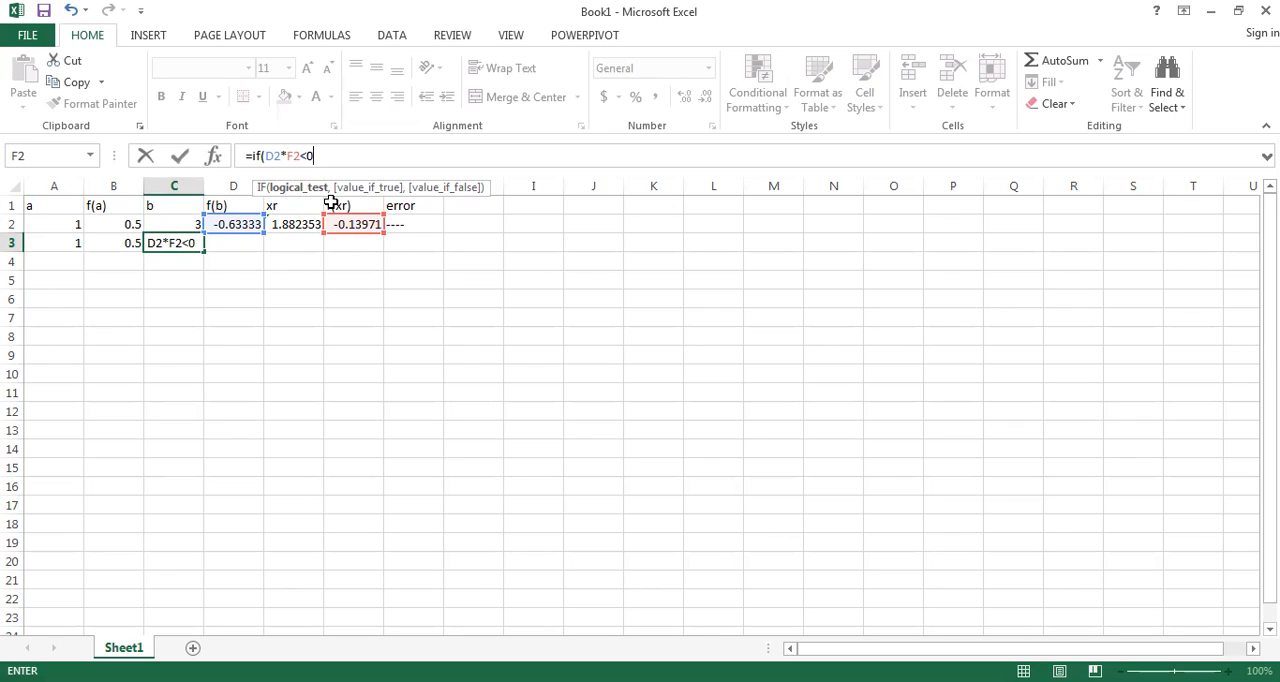
Step: Complete the IF formula in C3 with C2 as the true value and E2 as the false value, and commit it
{"action": "type", "text": ","}
{"action": "left_click", "coordinate": [185, 231]}
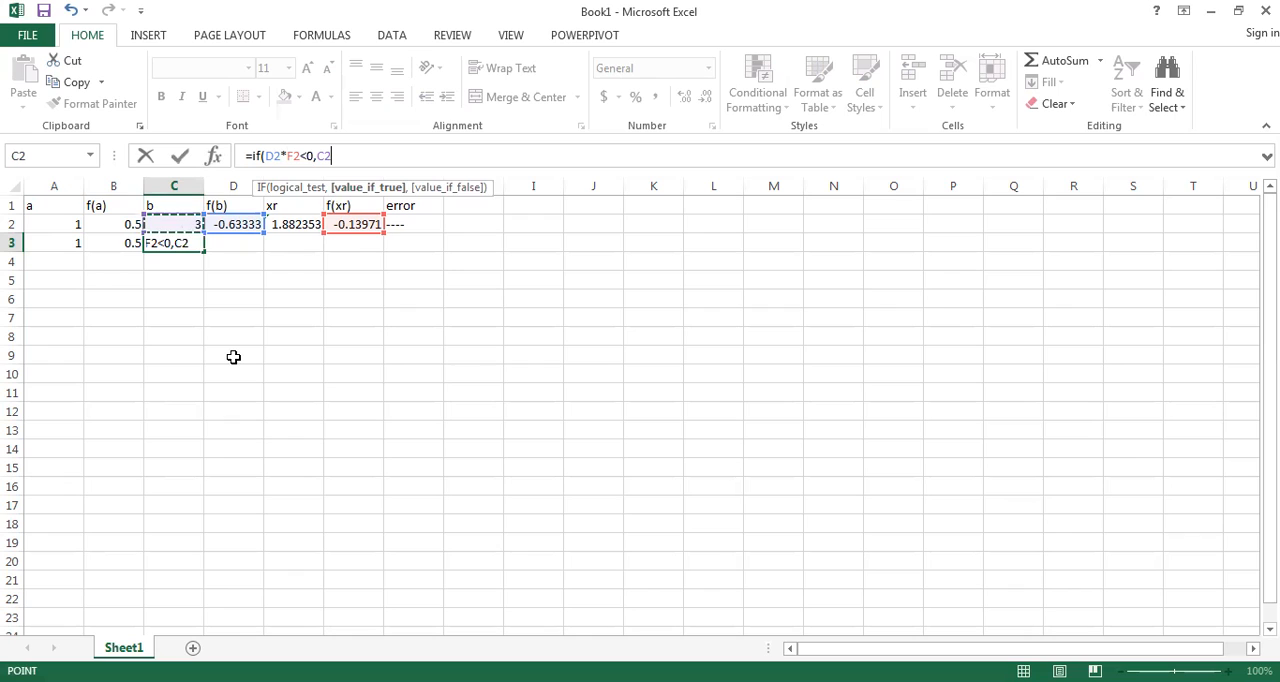
{"action": "type", "text": ","}
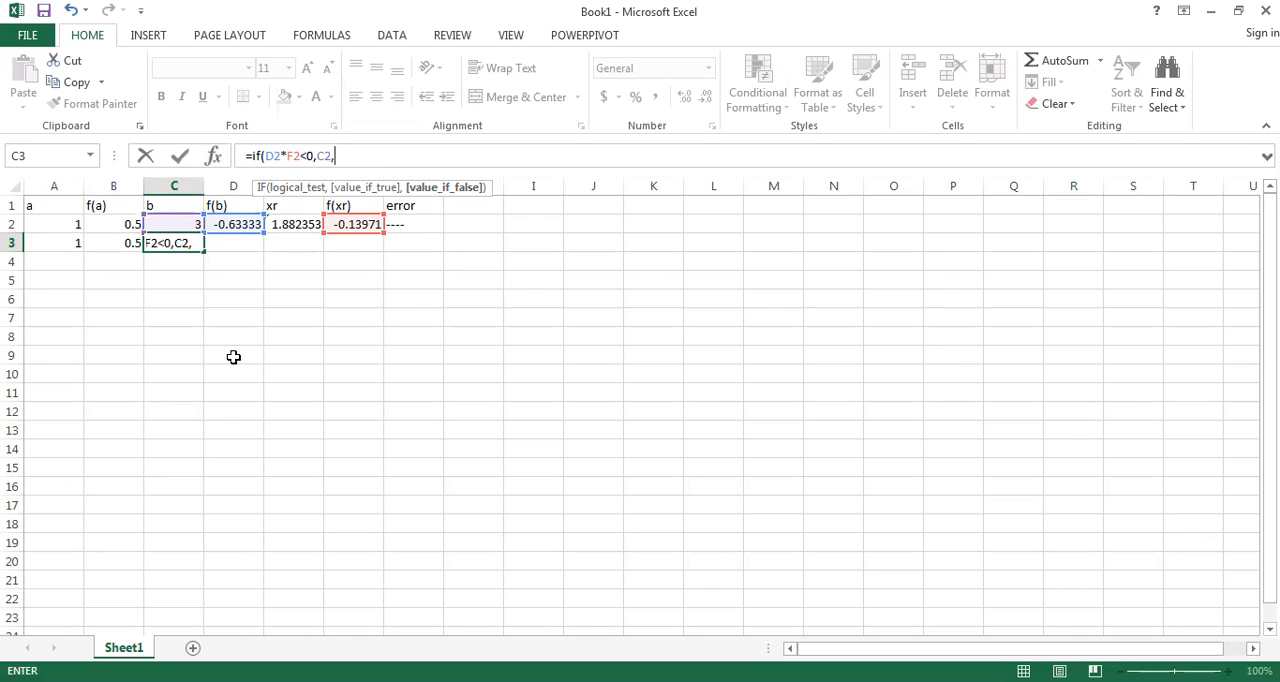
{"action": "left_click", "coordinate": [316, 222]}
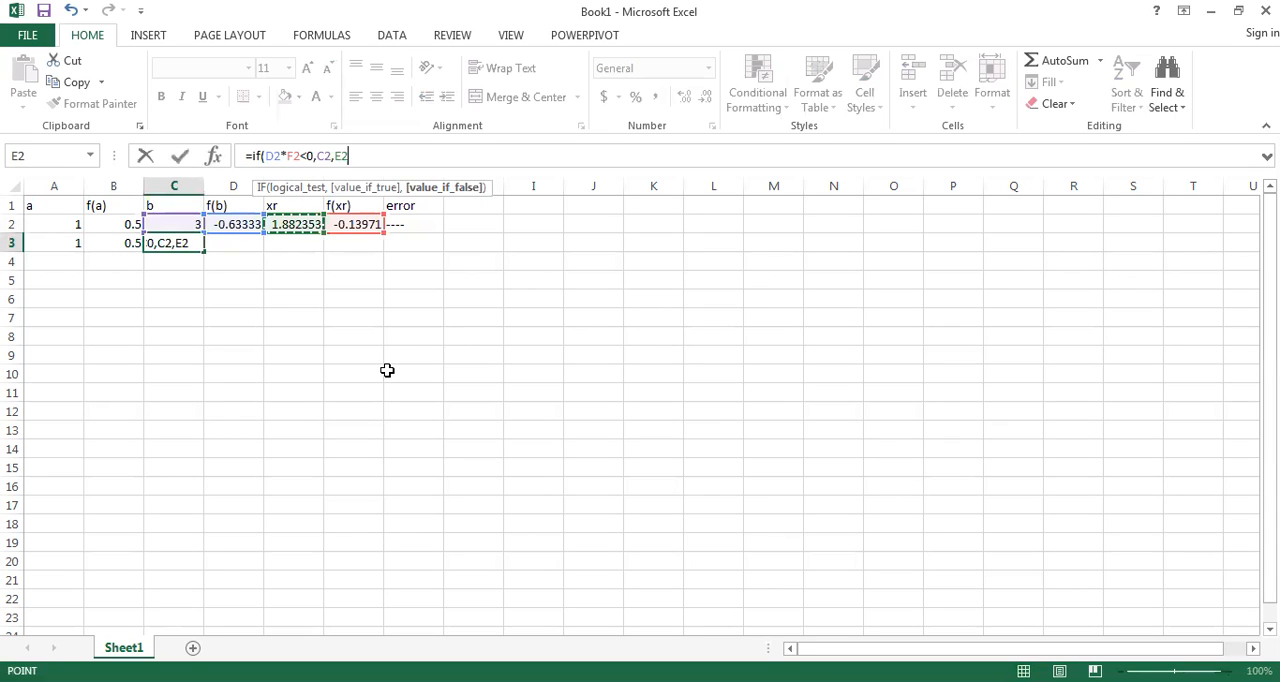
{"action": "type", "text": ")"}
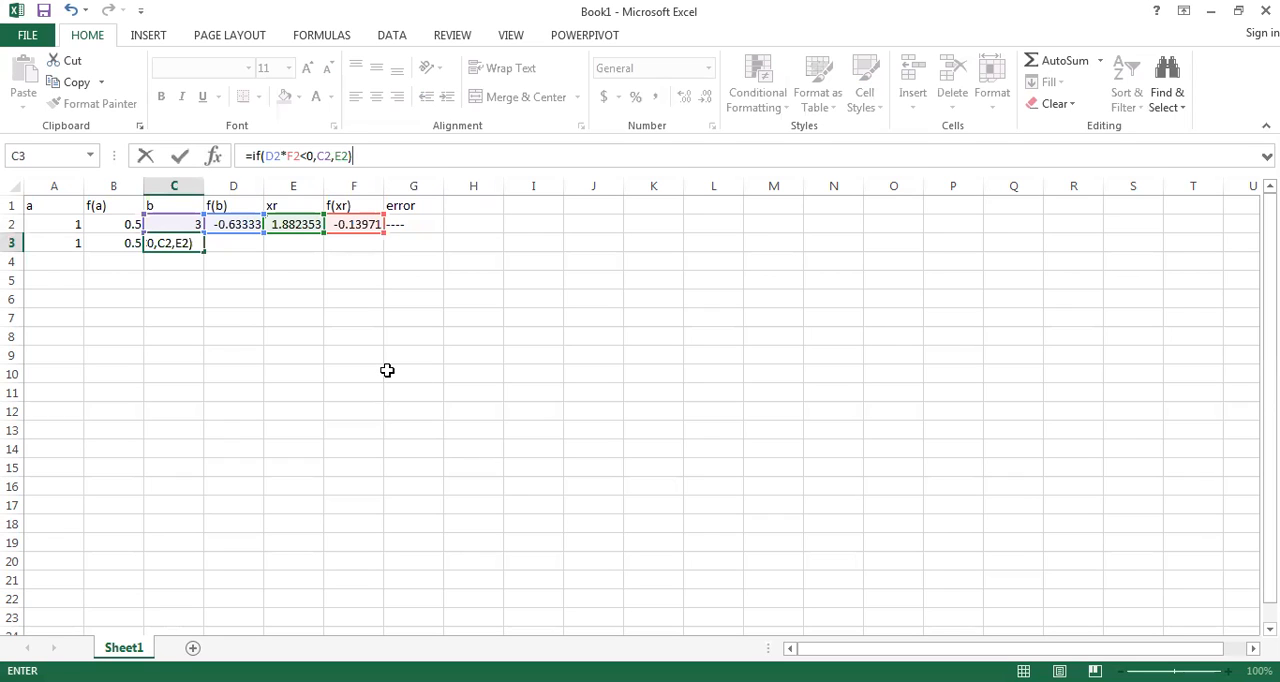
{"action": "key", "text": "Return"}
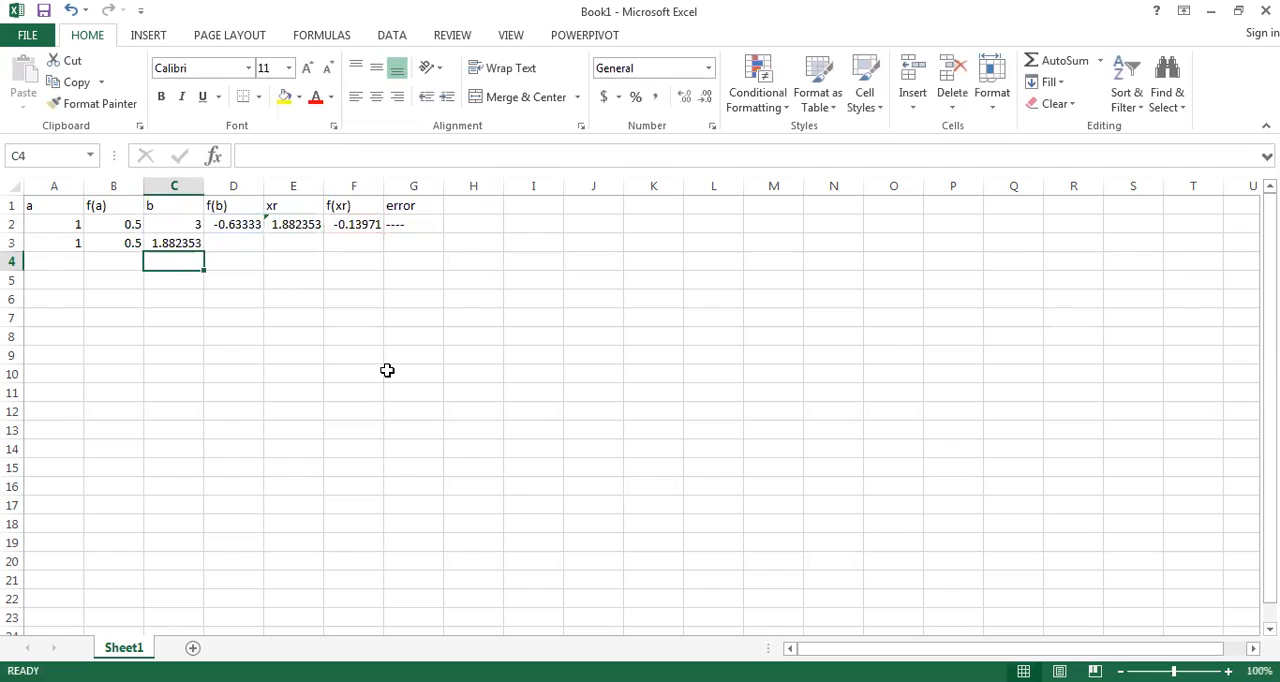
Step: Copy the f(b) formula from cell D2 down into D3
{"action": "left_click", "coordinate": [176, 243]}
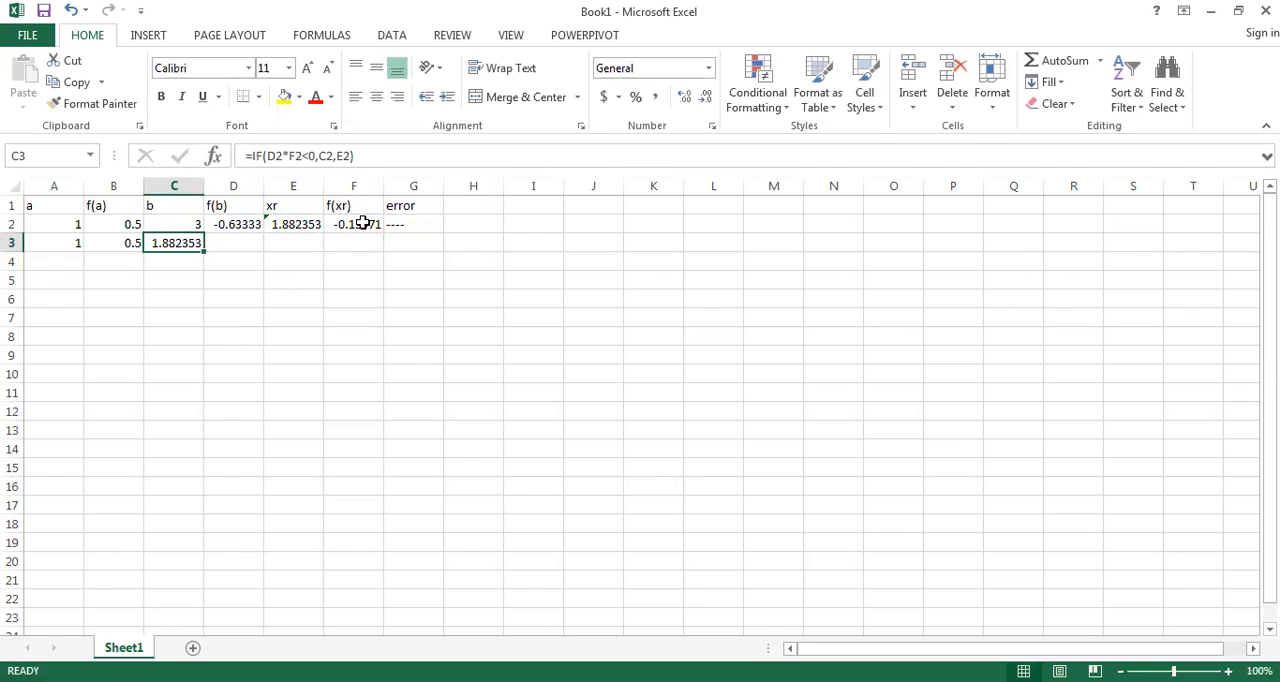
{"action": "left_click", "coordinate": [229, 224]}
{"action": "left_click_drag", "start_coordinate": [263, 232], "coordinate": [262, 249]}
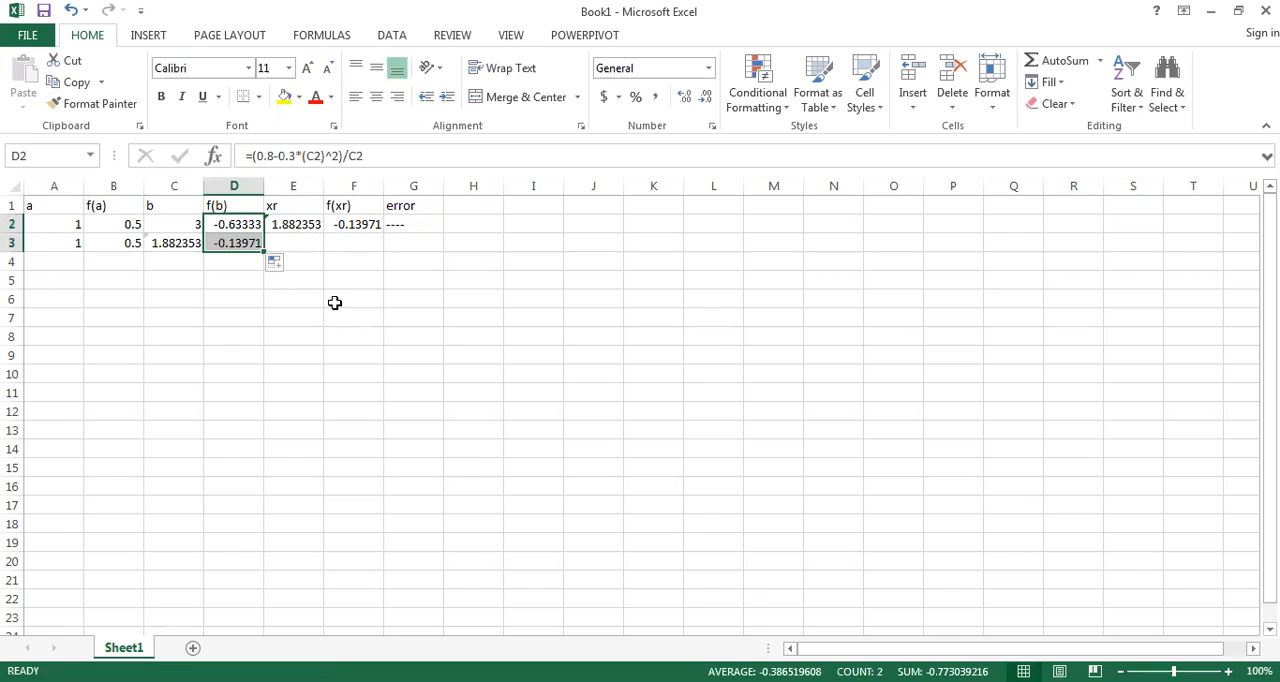
Step: Copy the xr formula from E2 and the f(xr) formula from F2 down into row 3
{"action": "left_click", "coordinate": [313, 228]}
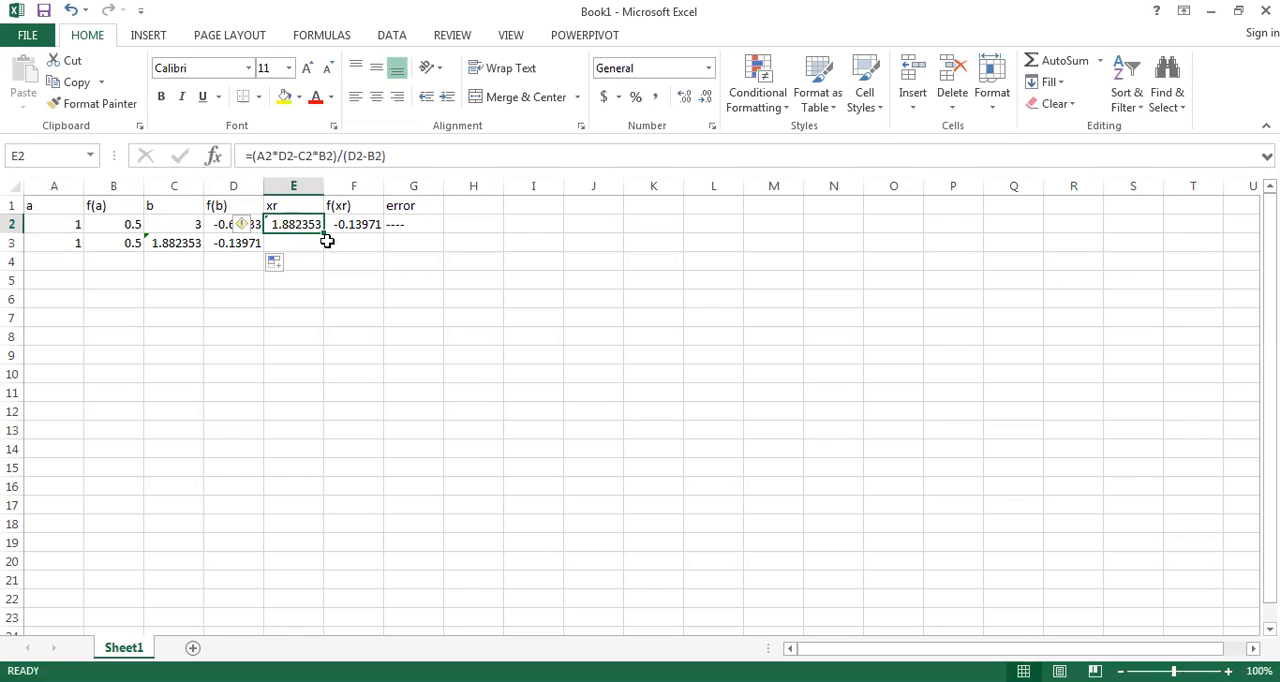
{"action": "left_click_drag", "start_coordinate": [324, 233], "coordinate": [331, 251]}
{"action": "left_click", "coordinate": [357, 224]}
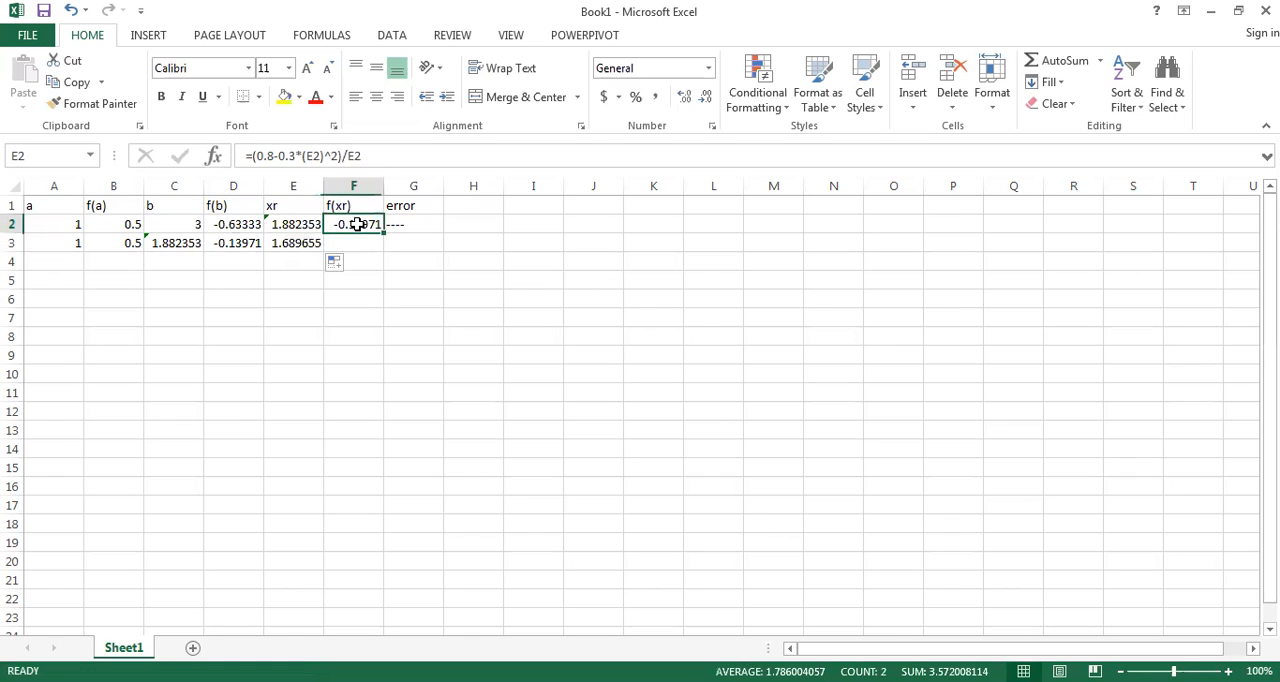
{"action": "left_click_drag", "start_coordinate": [386, 232], "coordinate": [387, 249]}
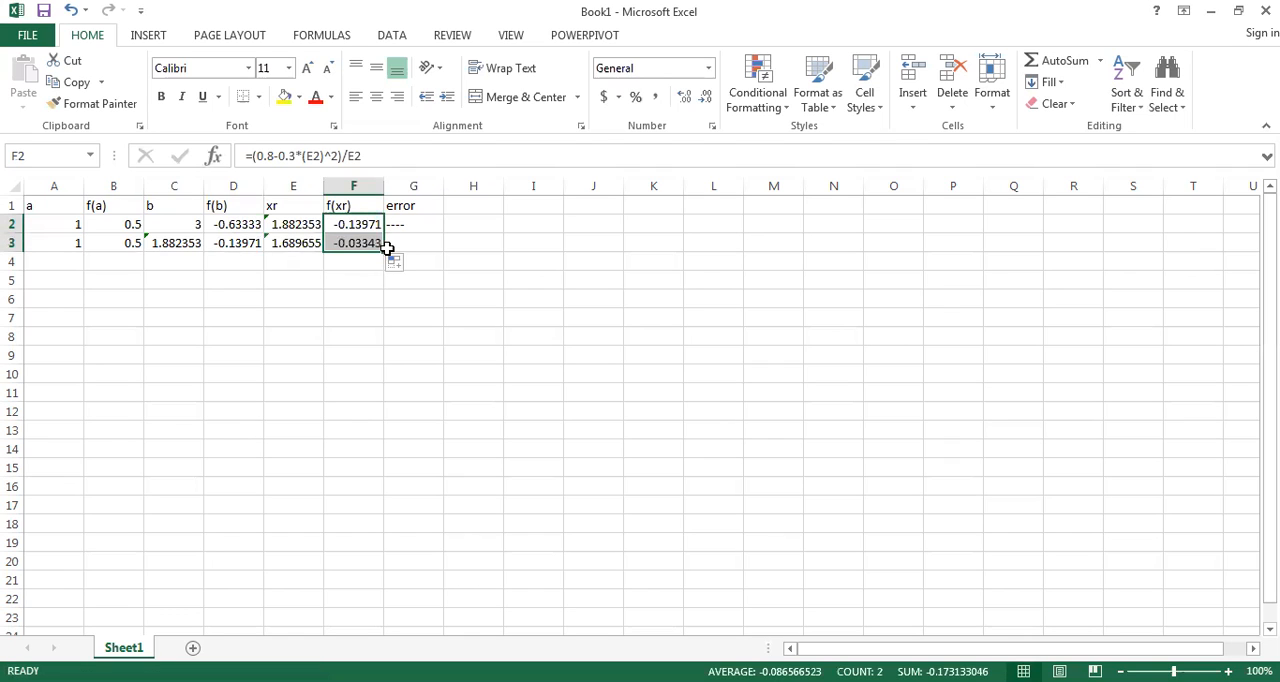
Step: Start the error entry in cell G3 with the text Abs(
{"action": "left_click", "coordinate": [420, 243]}
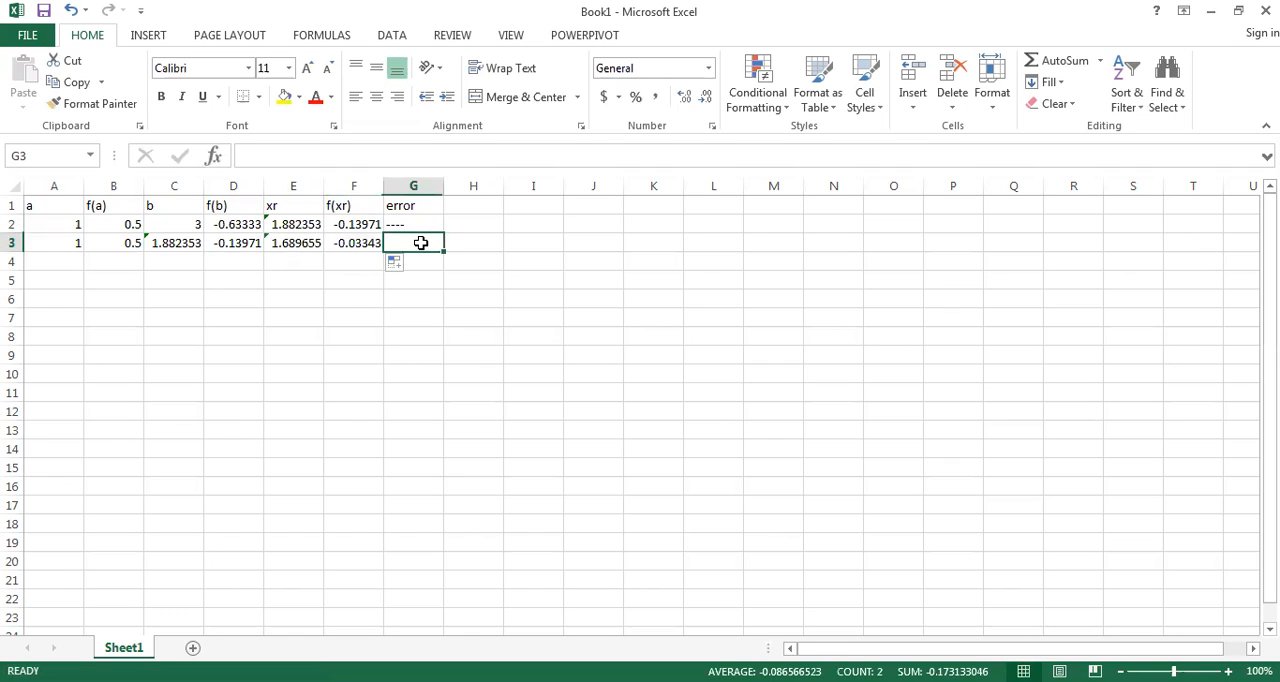
{"action": "left_click", "coordinate": [386, 164]}
{"action": "type", "text": "Abs"}
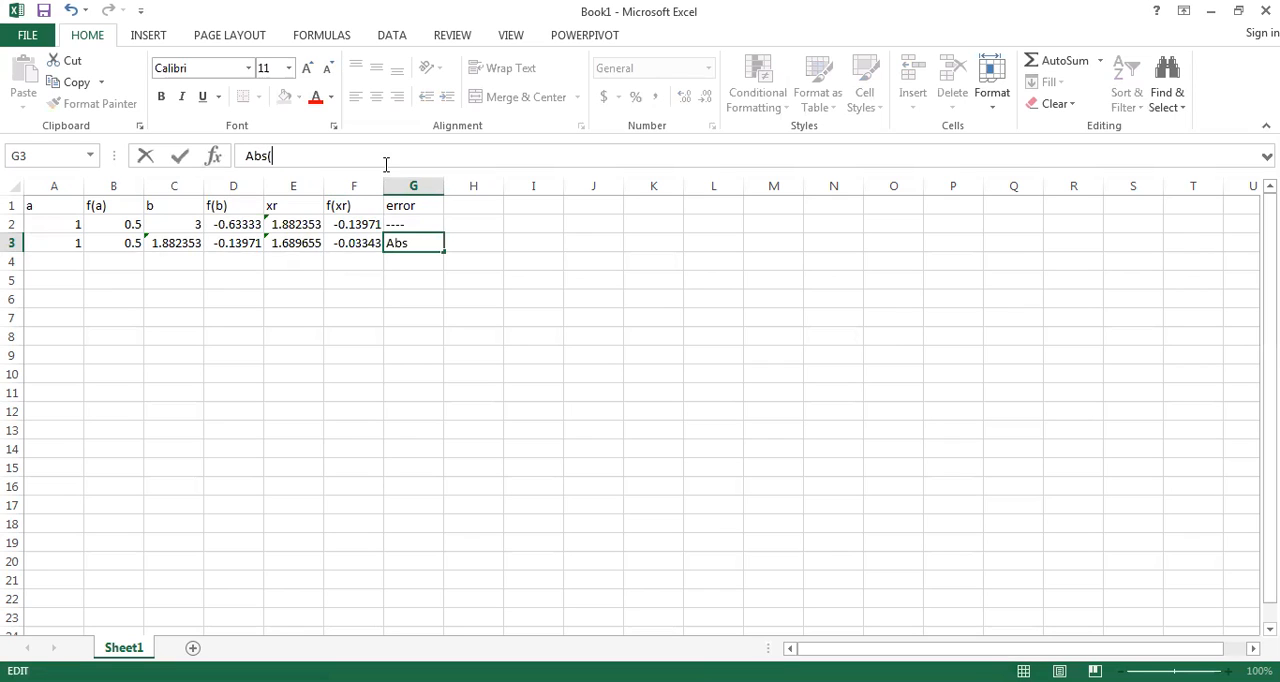
{"action": "type", "text": "("}
{"action": "left_click", "coordinate": [313, 243]}
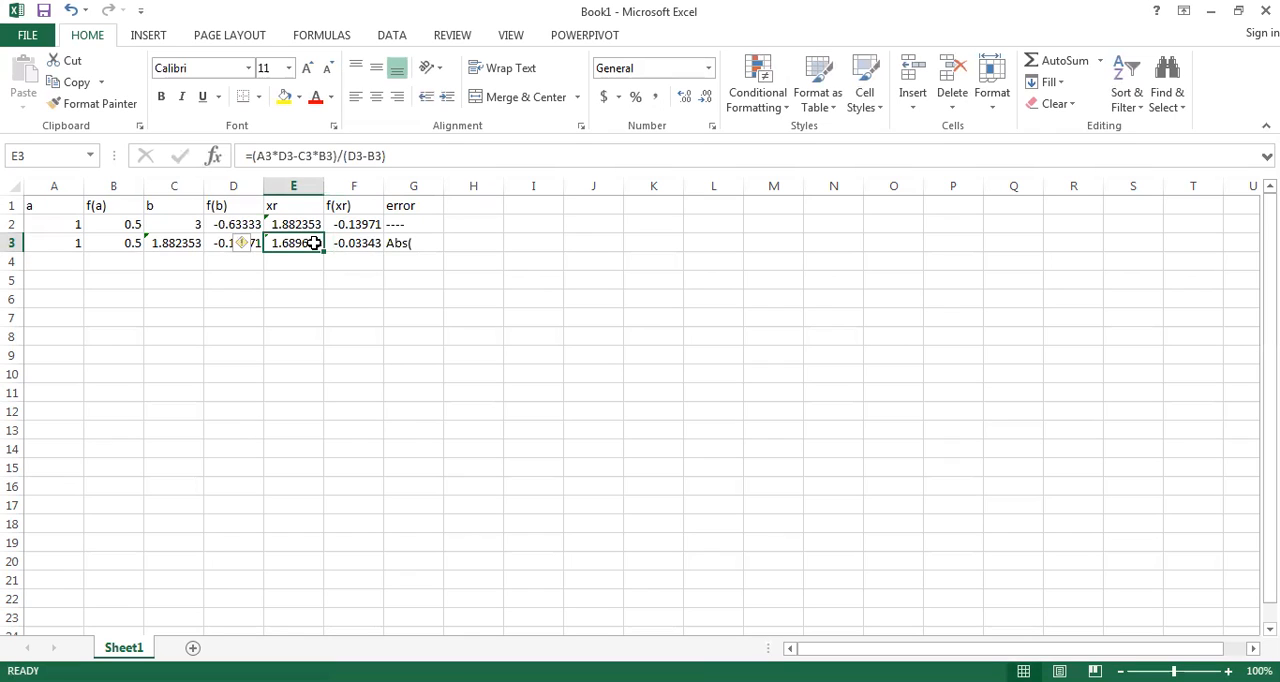
{"action": "left_click", "coordinate": [436, 244]}
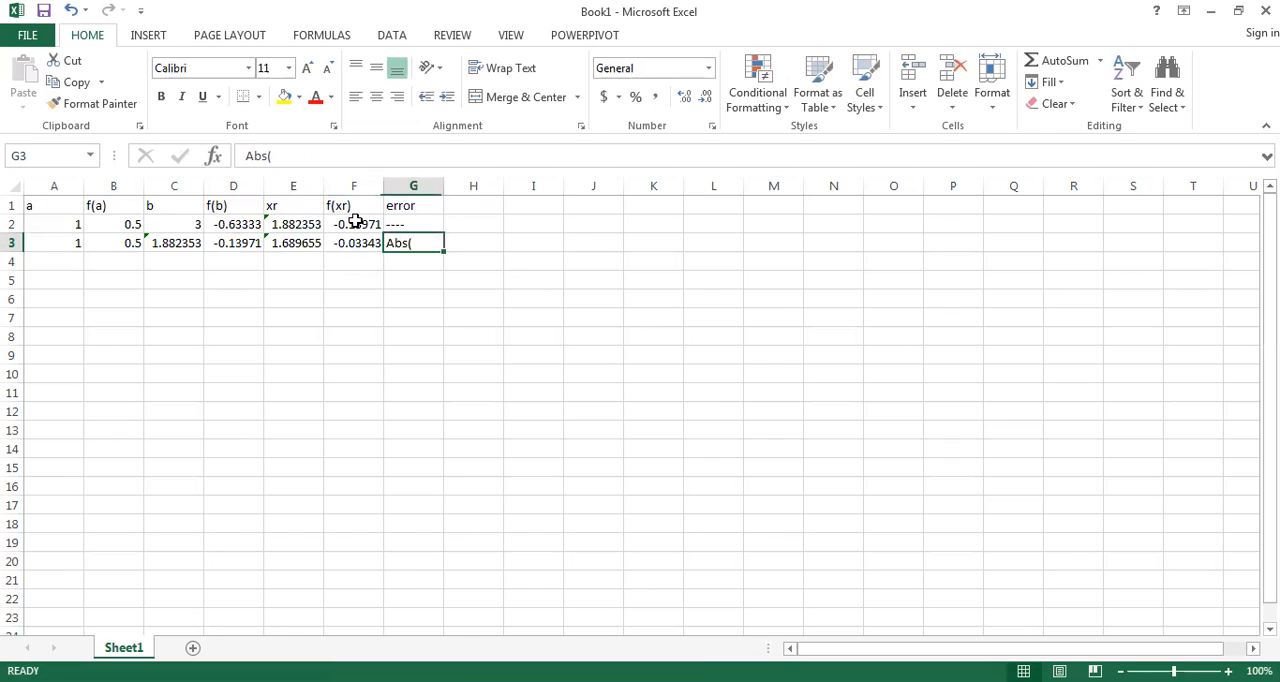
Step: Turn the G3 entry into the error formula =Abs(E3-E2) and commit it
{"action": "left_click", "coordinate": [249, 155]}
{"action": "type", "text": "="}
{"action": "left_click", "coordinate": [301, 152]}
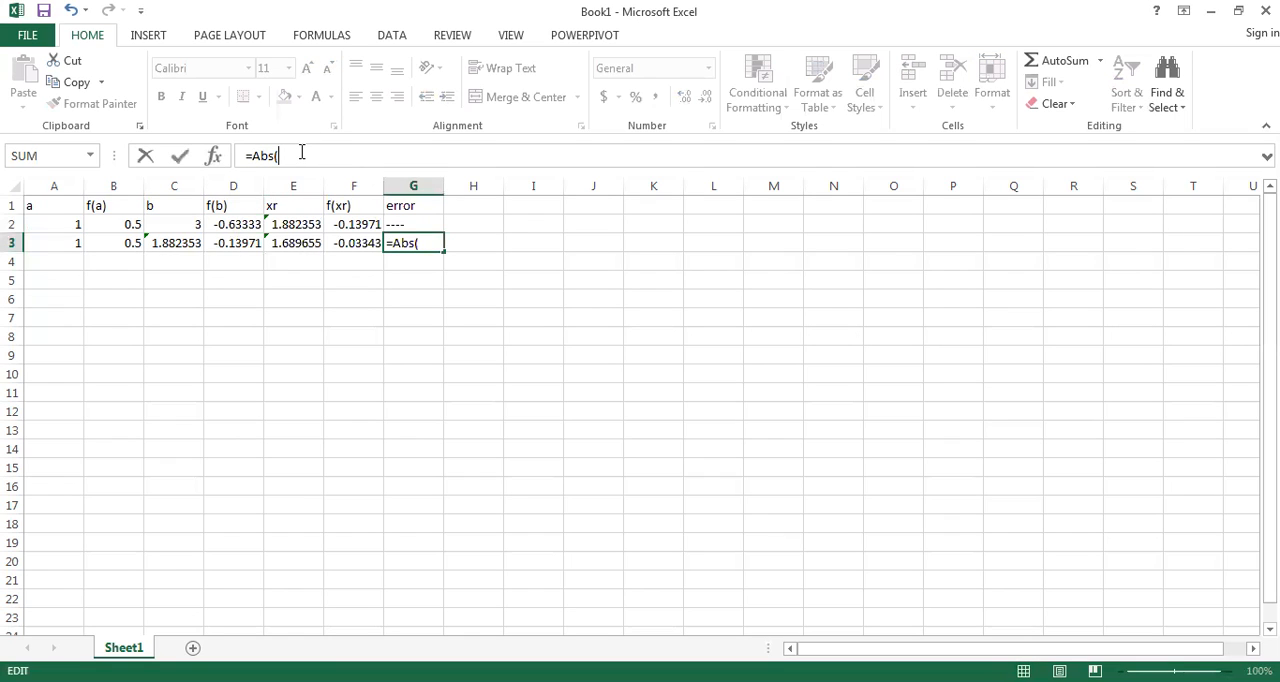
{"action": "left_click", "coordinate": [301, 242]}
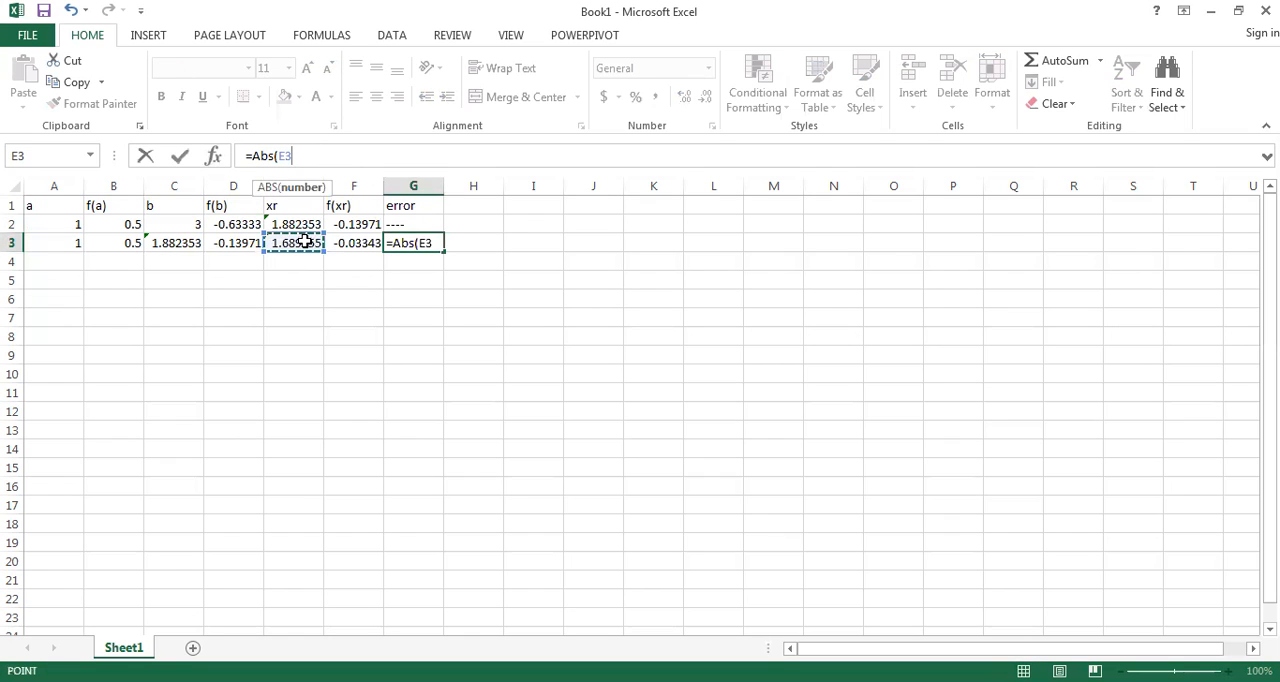
{"action": "type", "text": "-"}
{"action": "left_click", "coordinate": [312, 224]}
{"action": "type", "text": ")"}
{"action": "key", "text": "Return"}
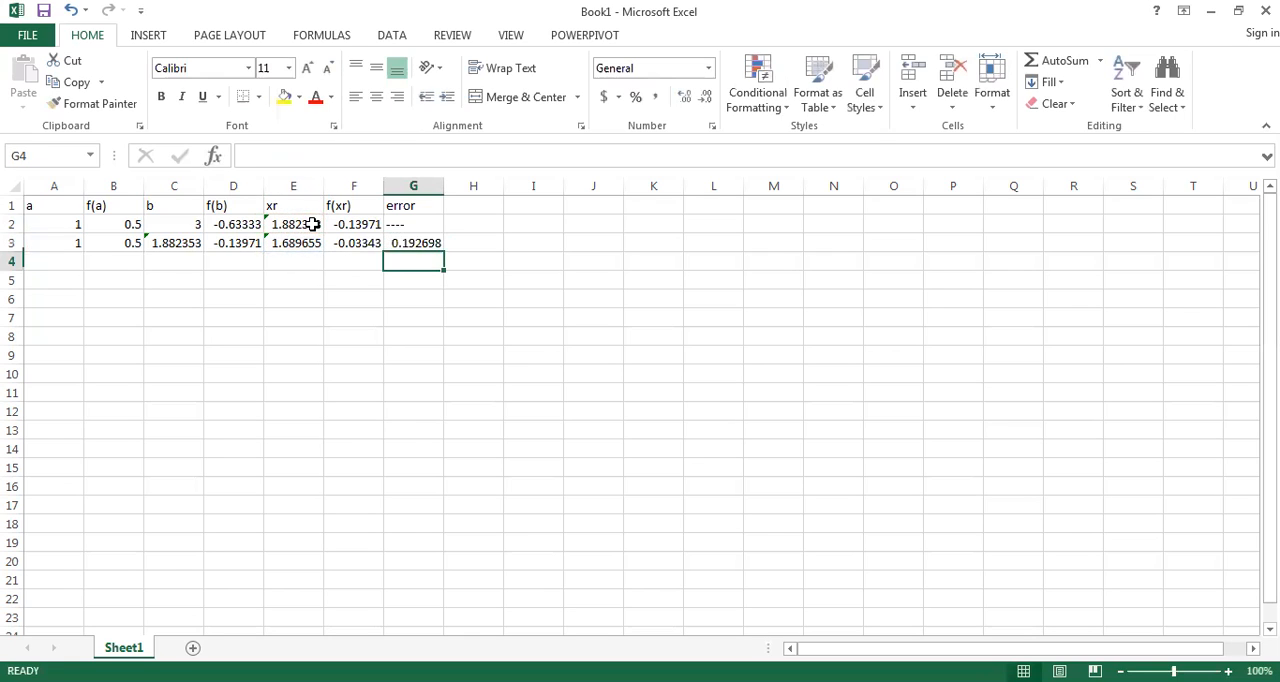
{"action": "left_click", "coordinate": [430, 244]}
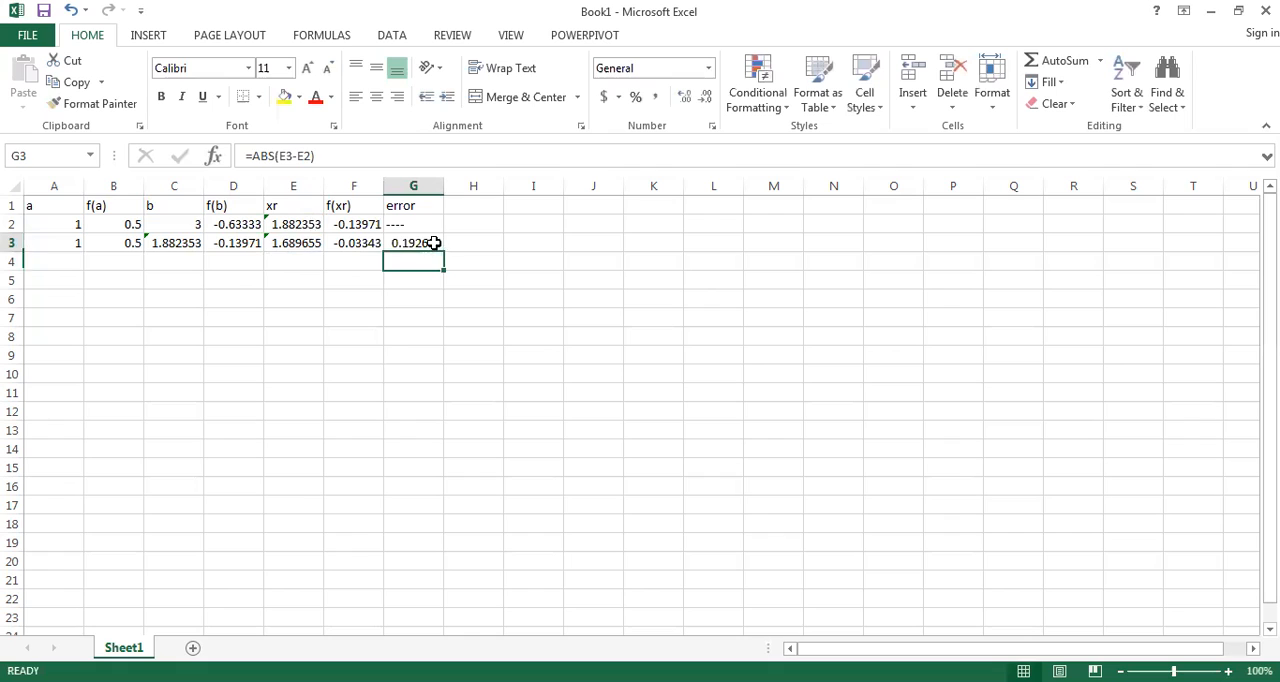
Step: Fill the a, f(a) and b formulas from A3, B3 and C3 down through row 9
{"action": "left_click", "coordinate": [80, 247]}
{"action": "left_click_drag", "start_coordinate": [84, 252], "coordinate": [74, 364]}
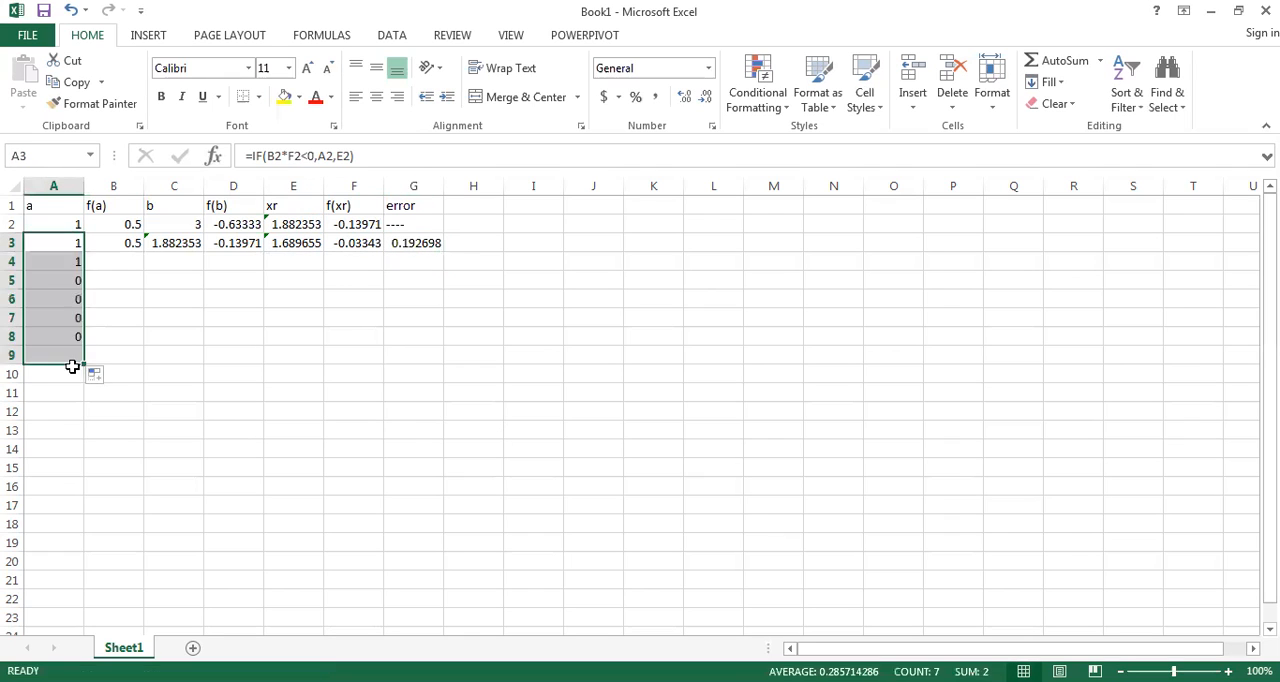
{"action": "left_click", "coordinate": [137, 242]}
{"action": "left_click_drag", "start_coordinate": [144, 253], "coordinate": [143, 368]}
{"action": "left_click", "coordinate": [195, 246]}
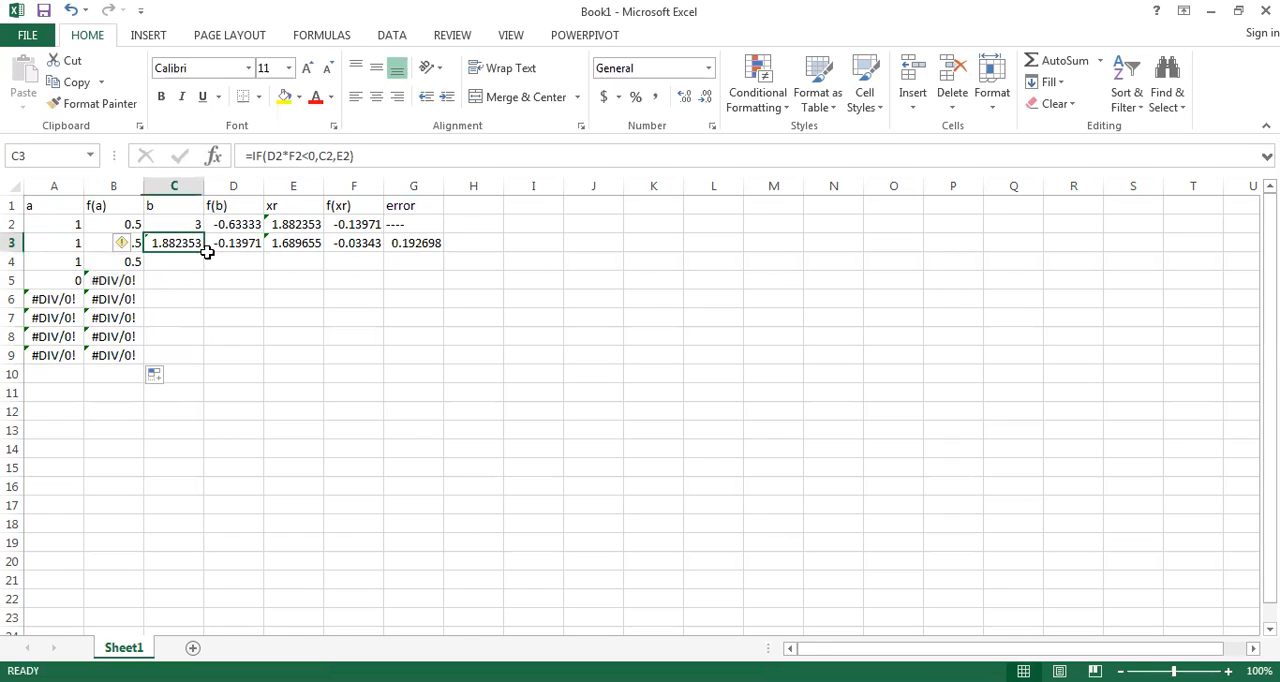
{"action": "left_click_drag", "start_coordinate": [206, 252], "coordinate": [202, 368]}
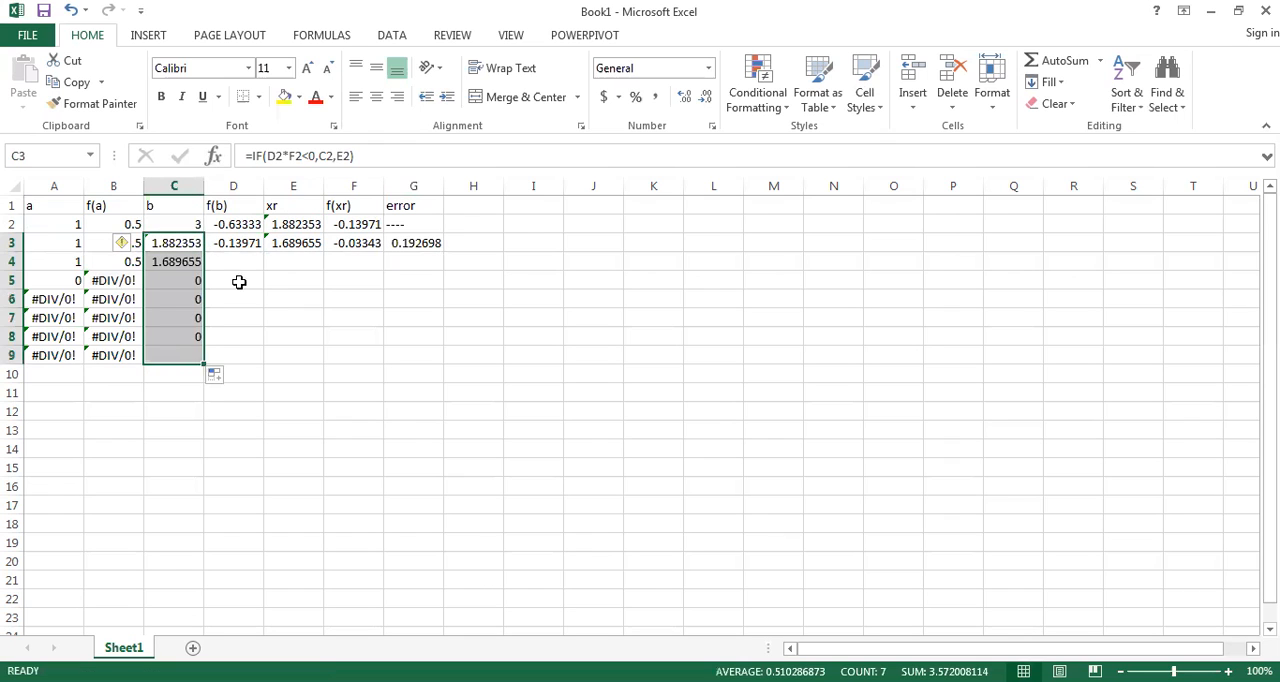
Step: Fill the f(b), xr, f(xr) and error formulas from D3 to G3 down through row 9
{"action": "left_click", "coordinate": [242, 245]}
{"action": "left_click_drag", "start_coordinate": [262, 253], "coordinate": [266, 358]}
{"action": "left_click", "coordinate": [297, 243]}
{"action": "left_click_drag", "start_coordinate": [325, 250], "coordinate": [334, 366]}
{"action": "left_click", "coordinate": [371, 241]}
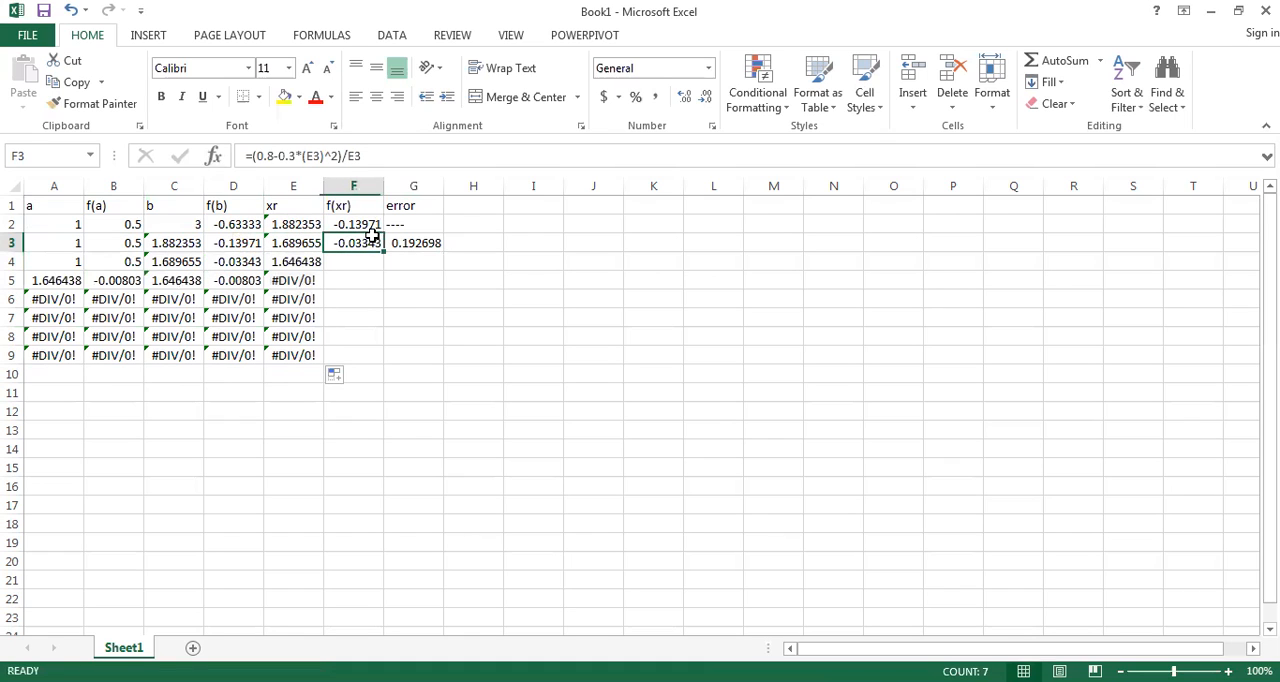
{"action": "left_click_drag", "start_coordinate": [383, 251], "coordinate": [390, 358]}
{"action": "left_click", "coordinate": [423, 245]}
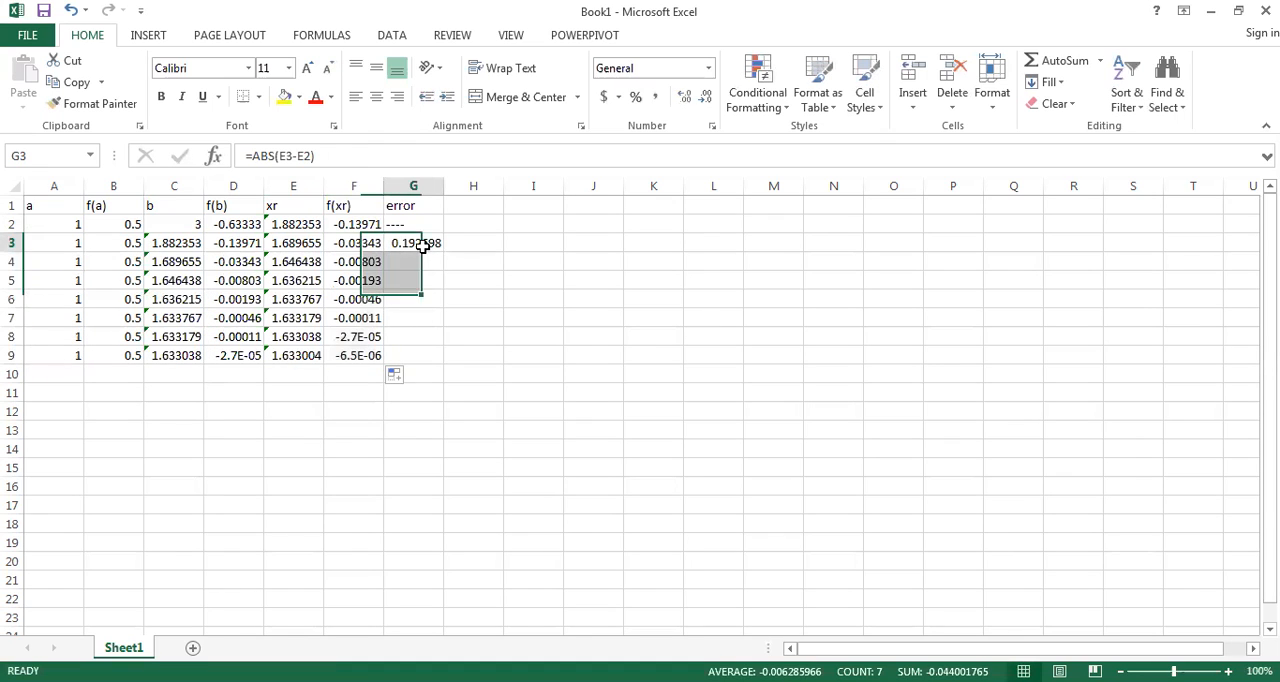
{"action": "left_click_drag", "start_coordinate": [443, 252], "coordinate": [453, 358]}
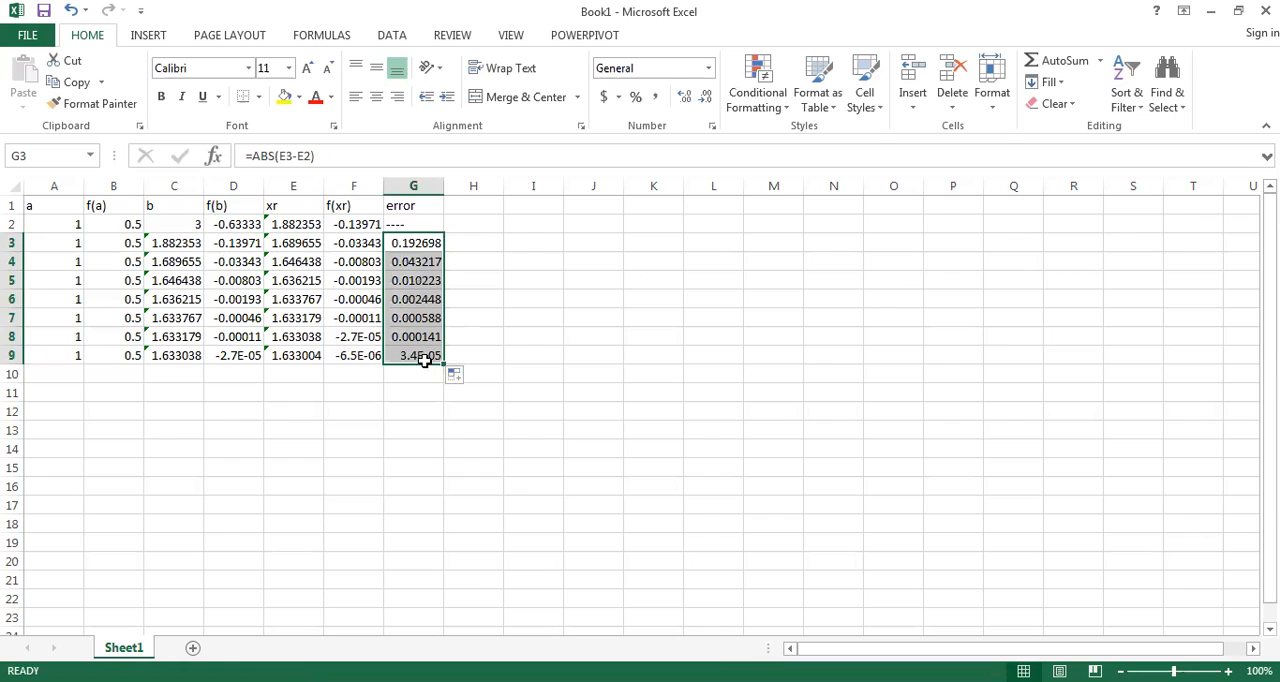
Step: Widen the error column G temporarily to show more decimals, and restore its original width
{"action": "left_click", "coordinate": [425, 360]}
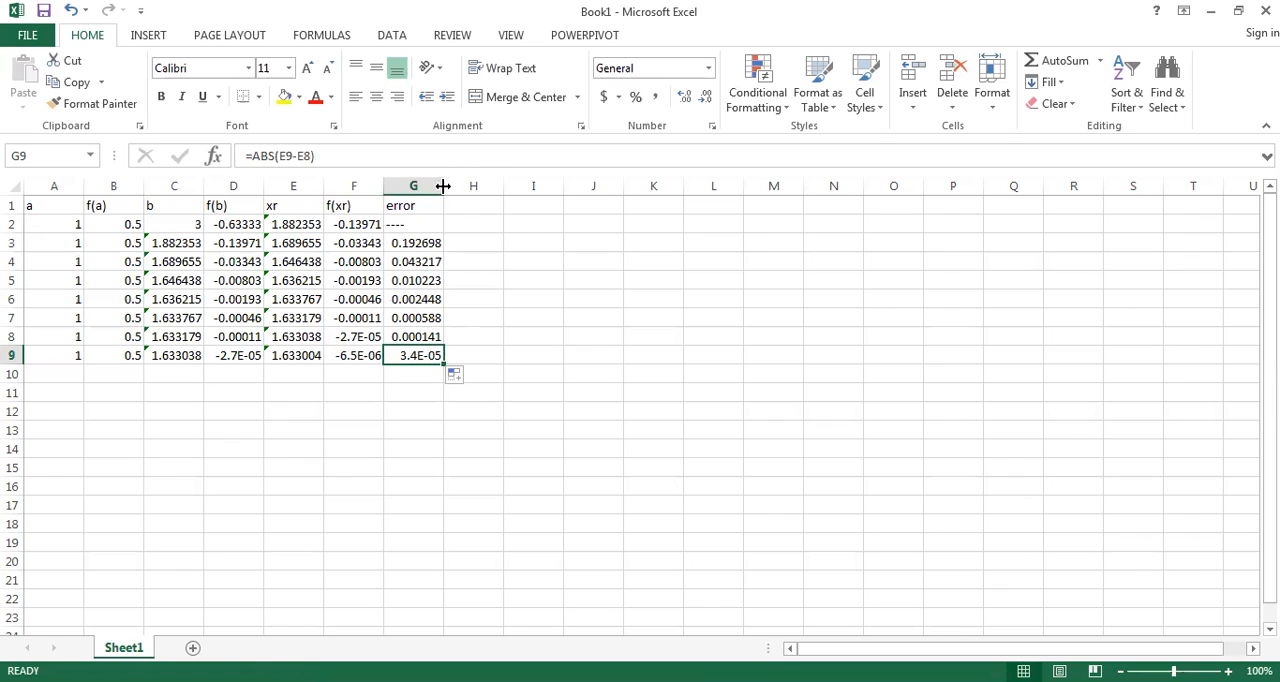
{"action": "left_click_drag", "start_coordinate": [443, 186], "coordinate": [500, 203]}
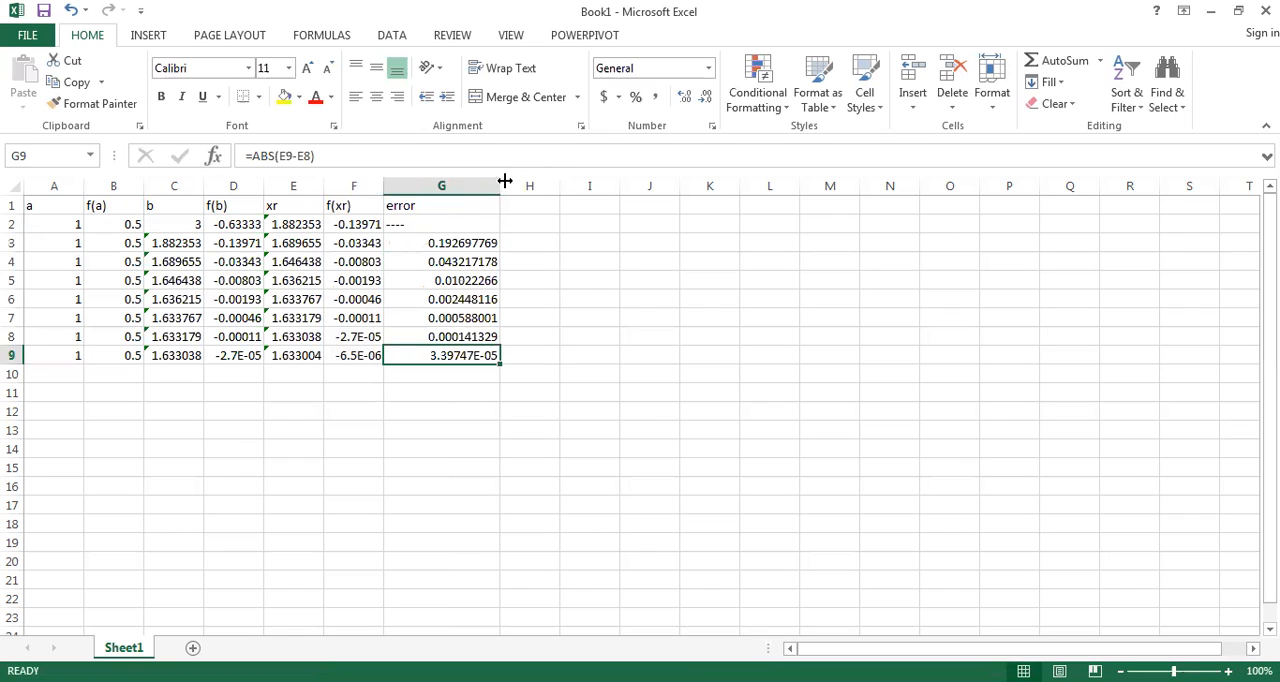
{"action": "left_click_drag", "start_coordinate": [499, 186], "coordinate": [471, 186]}
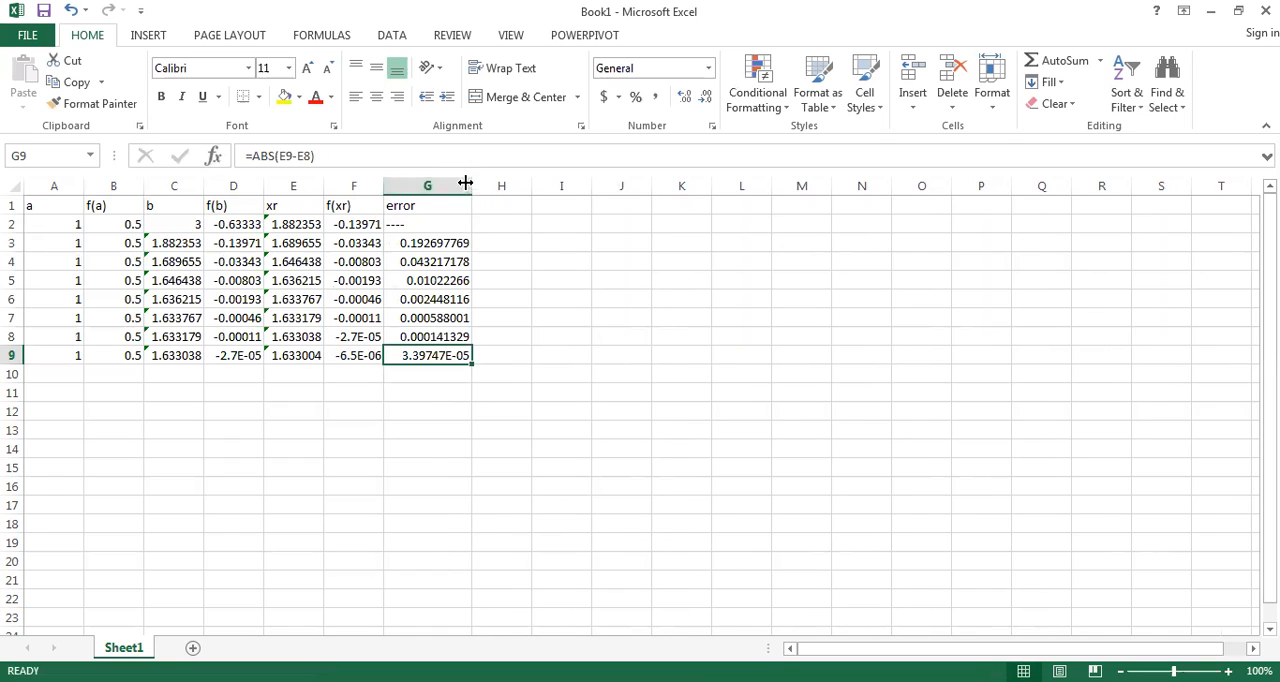
{"action": "double_click", "coordinate": [471, 187]}
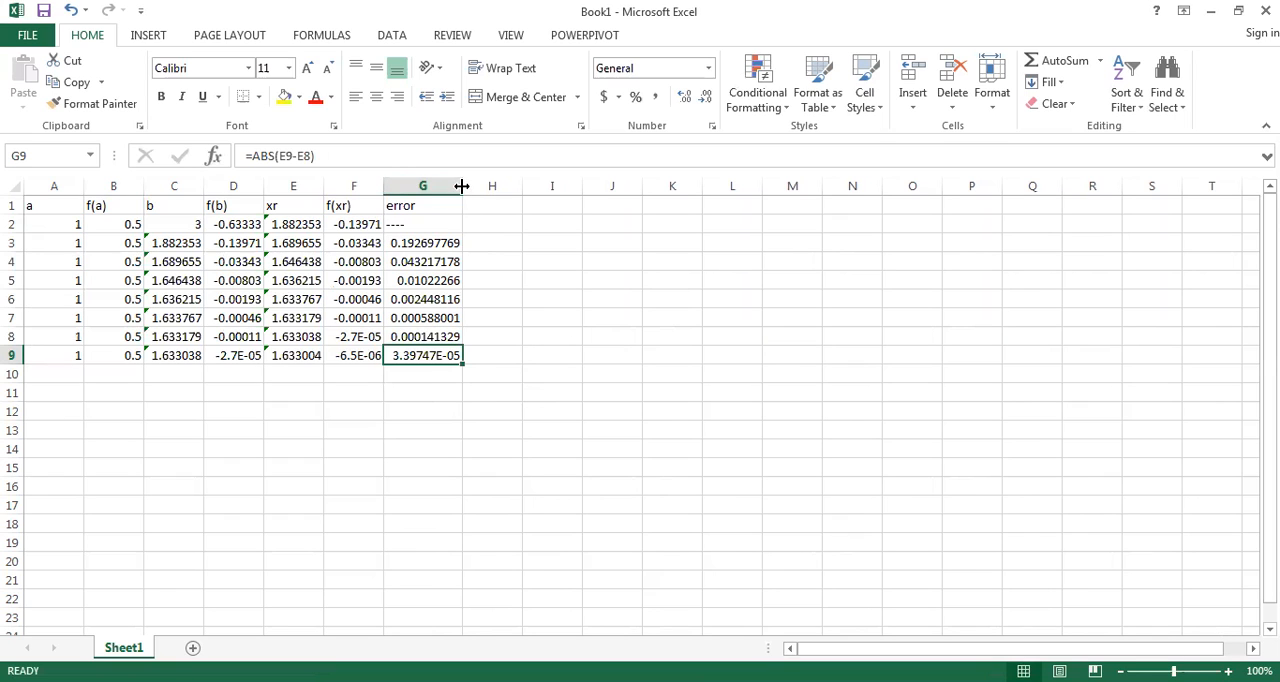
{"action": "mouse_move", "coordinate": [462, 186]}
{"action": "left_mouse_down"}
{"action": "mouse_move", "coordinate": [430, 184]}
{"action": "mouse_move", "coordinate": [443, 186]}
{"action": "left_mouse_up"}
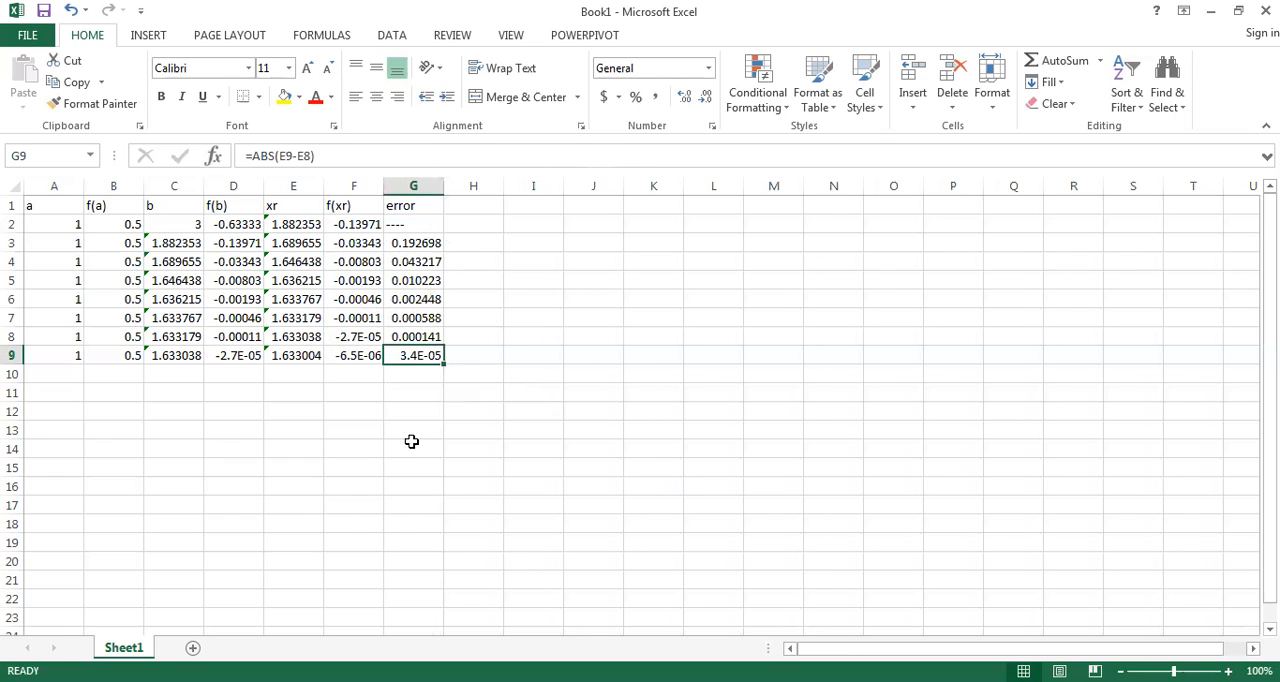
Step: Examine the error and xr values in row 6 and the f(a), f(b) and f(xr) formulas in row 2
{"action": "left_click_drag", "start_coordinate": [428, 280], "coordinate": [434, 299]}
{"action": "left_click", "coordinate": [434, 299]}
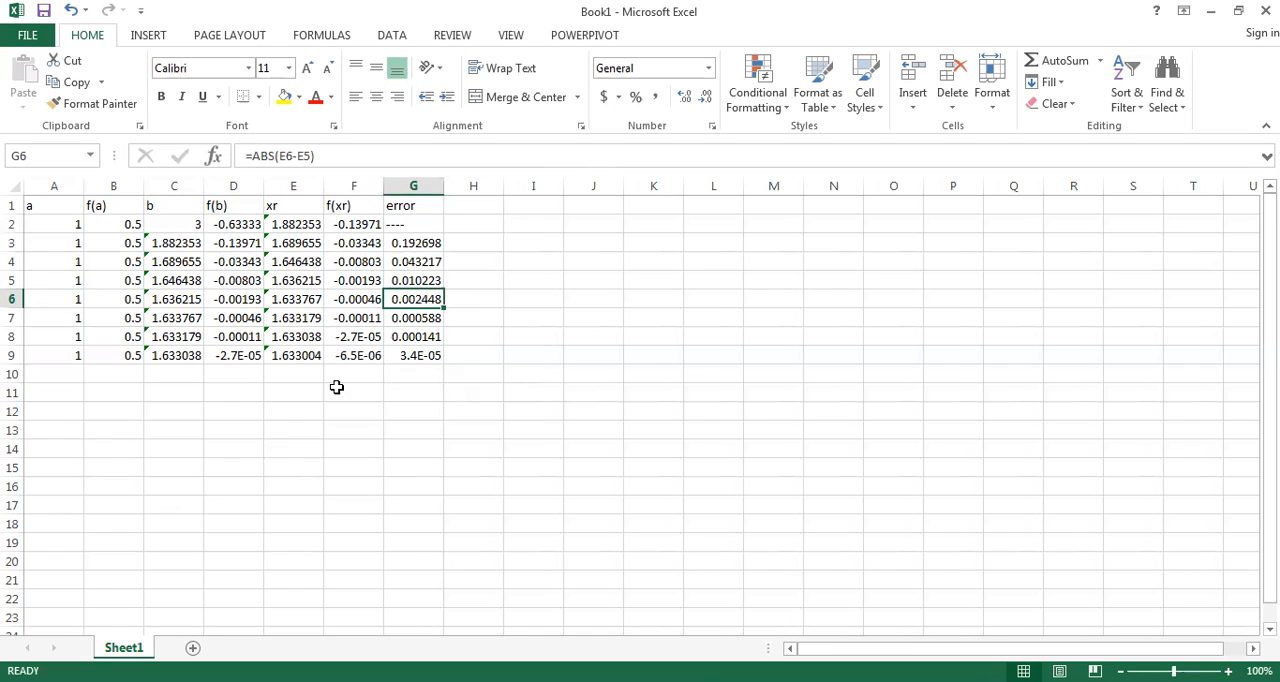
{"action": "left_click", "coordinate": [313, 299]}
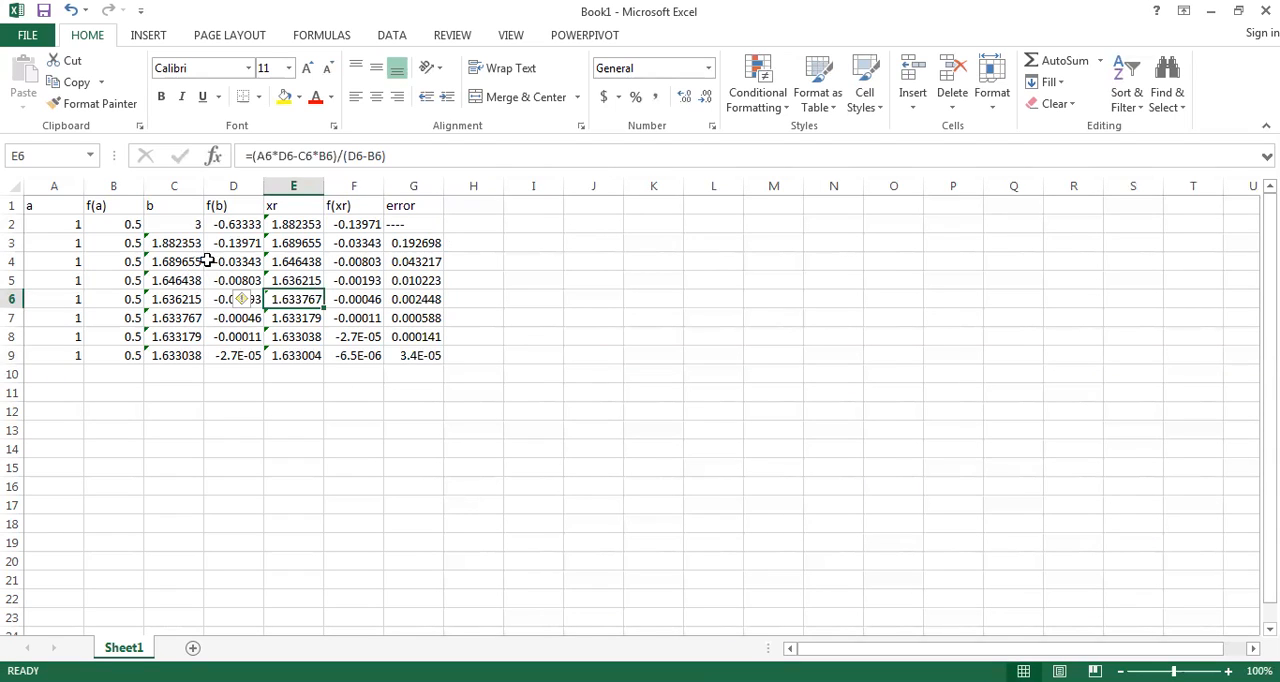
{"action": "left_click", "coordinate": [135, 221]}
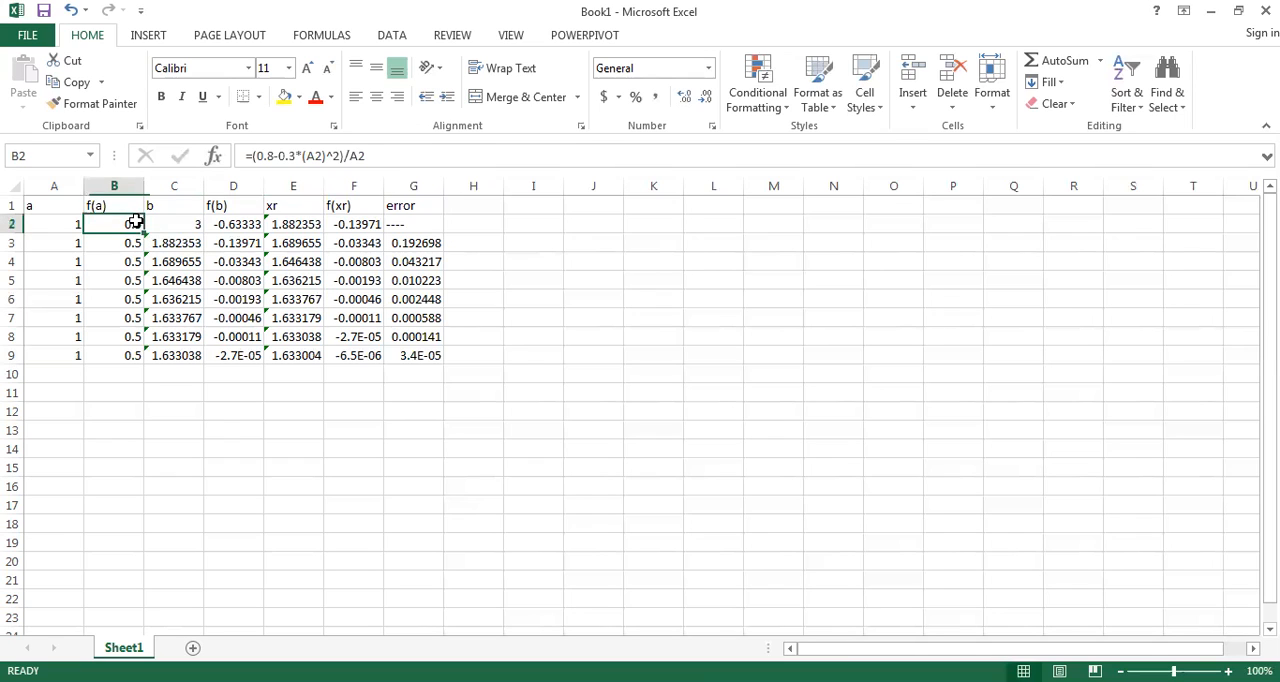
{"action": "left_click", "coordinate": [251, 218]}
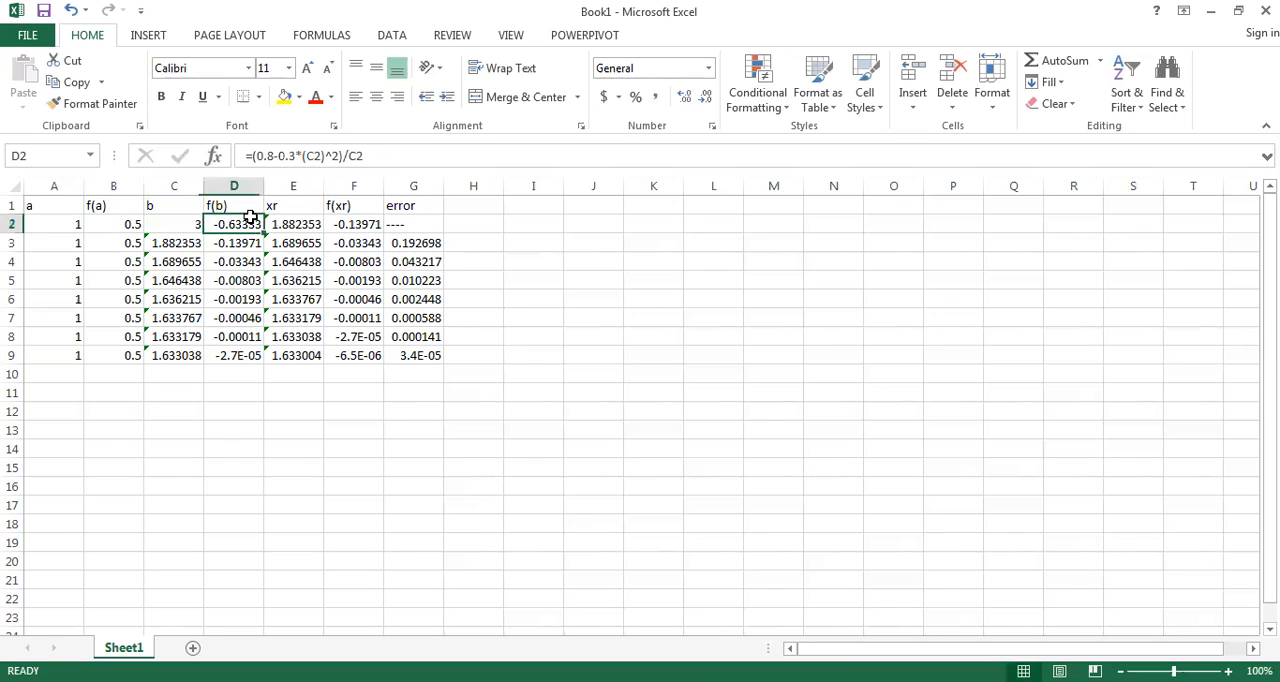
{"action": "left_click", "coordinate": [346, 230]}
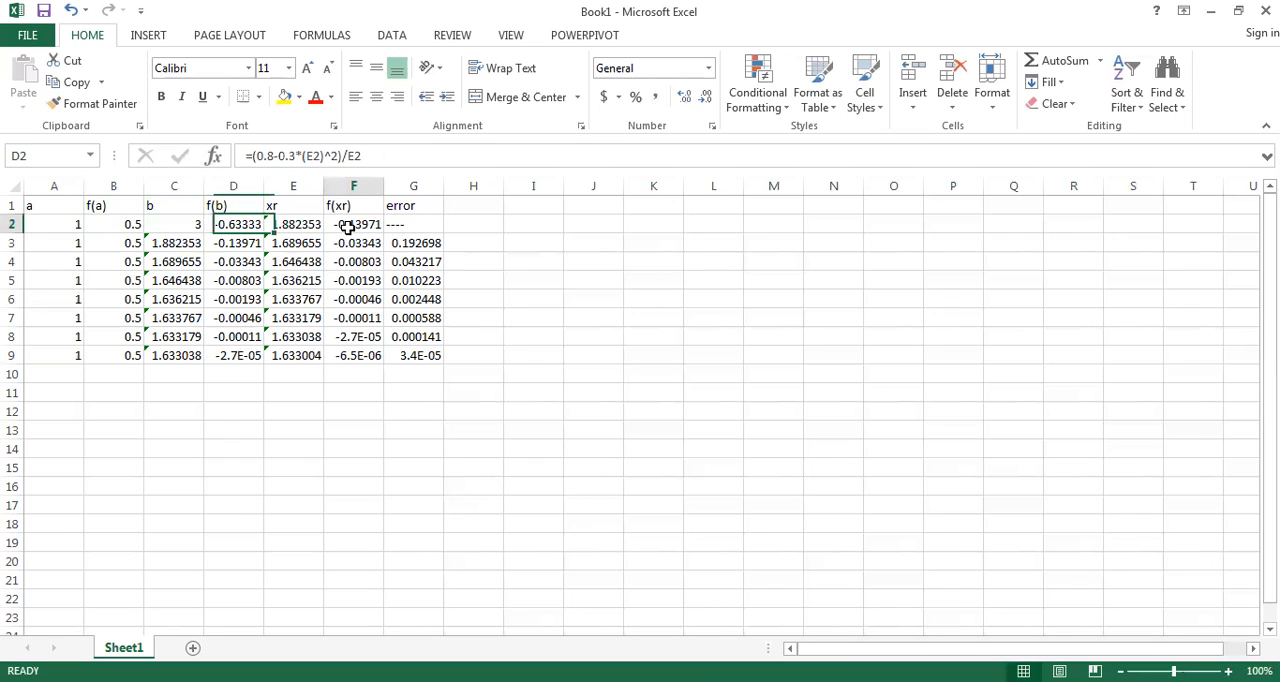
Step: Inspect the error formulas in G9 and G3, tracing G3's references to the xr values in E3 and E2
{"action": "left_click", "coordinate": [433, 355]}
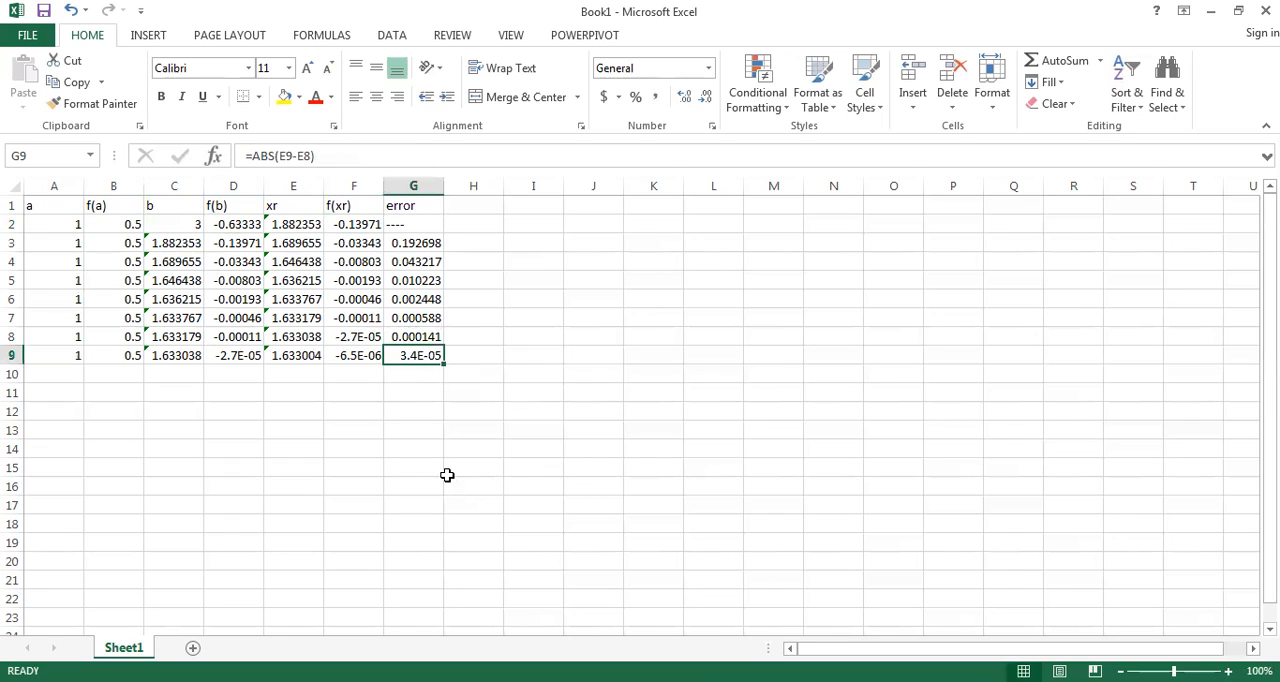
{"action": "left_click", "coordinate": [417, 243]}
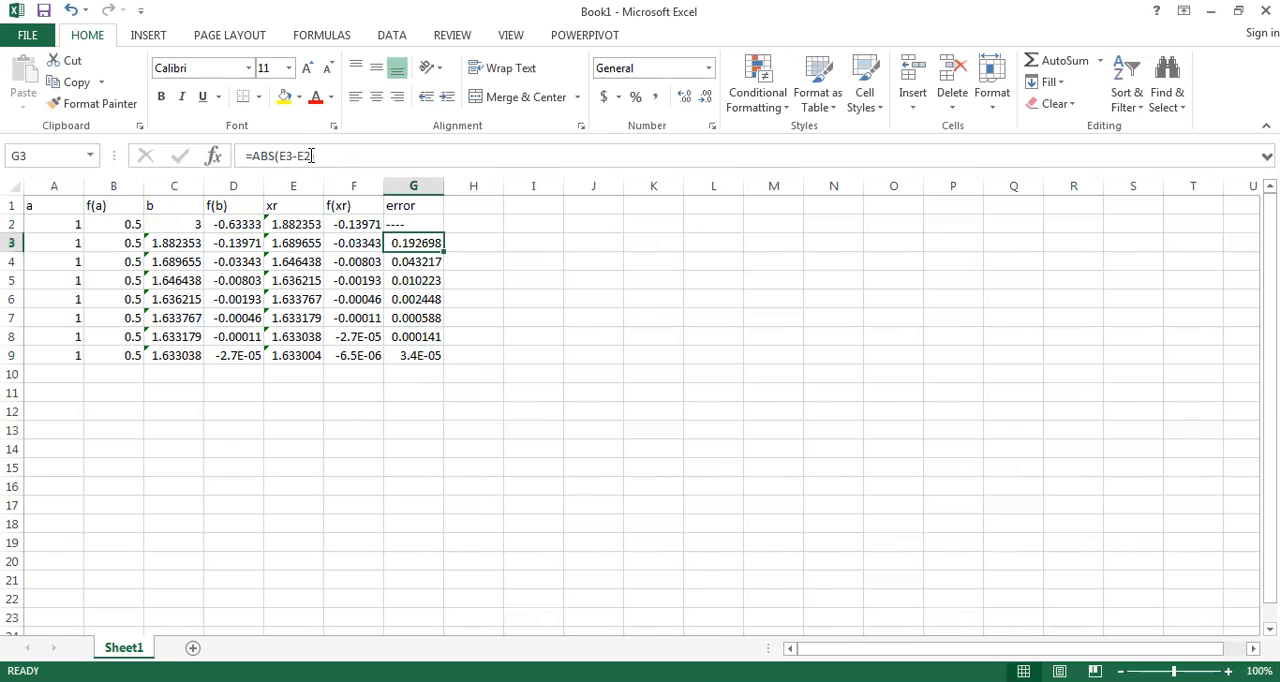
{"action": "left_click", "coordinate": [305, 241]}
{"action": "left_click", "coordinate": [305, 224]}
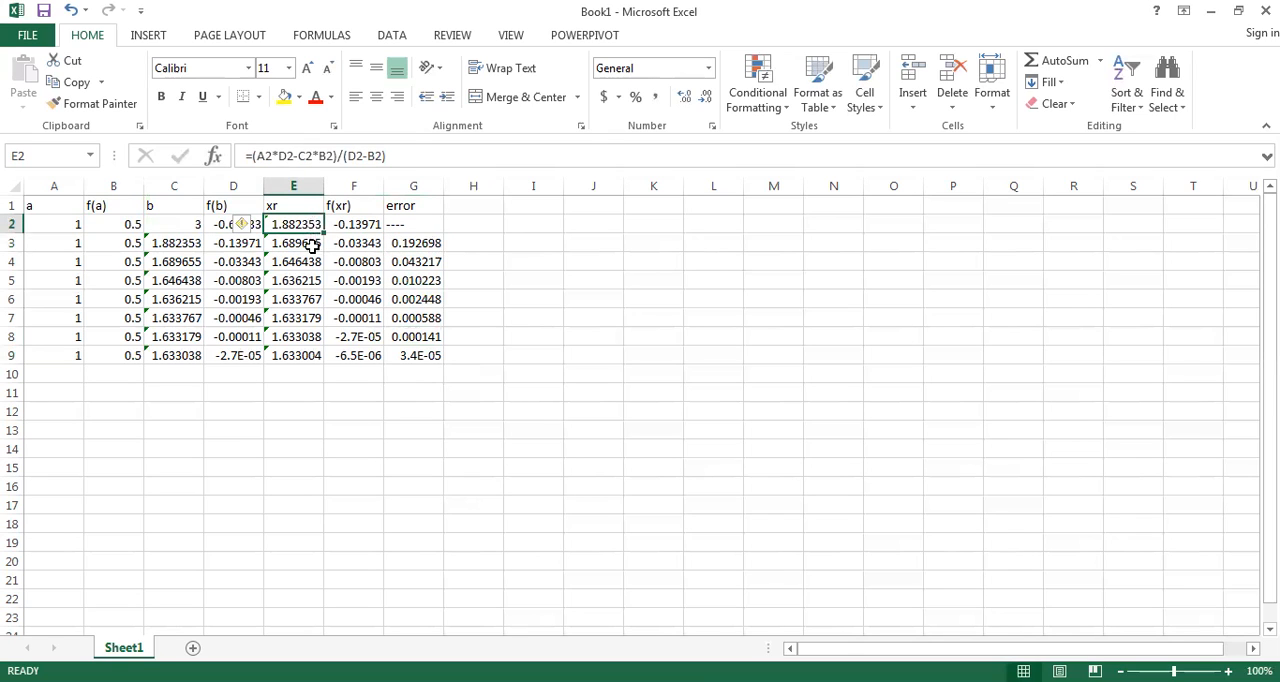
{"action": "left_click", "coordinate": [310, 244]}
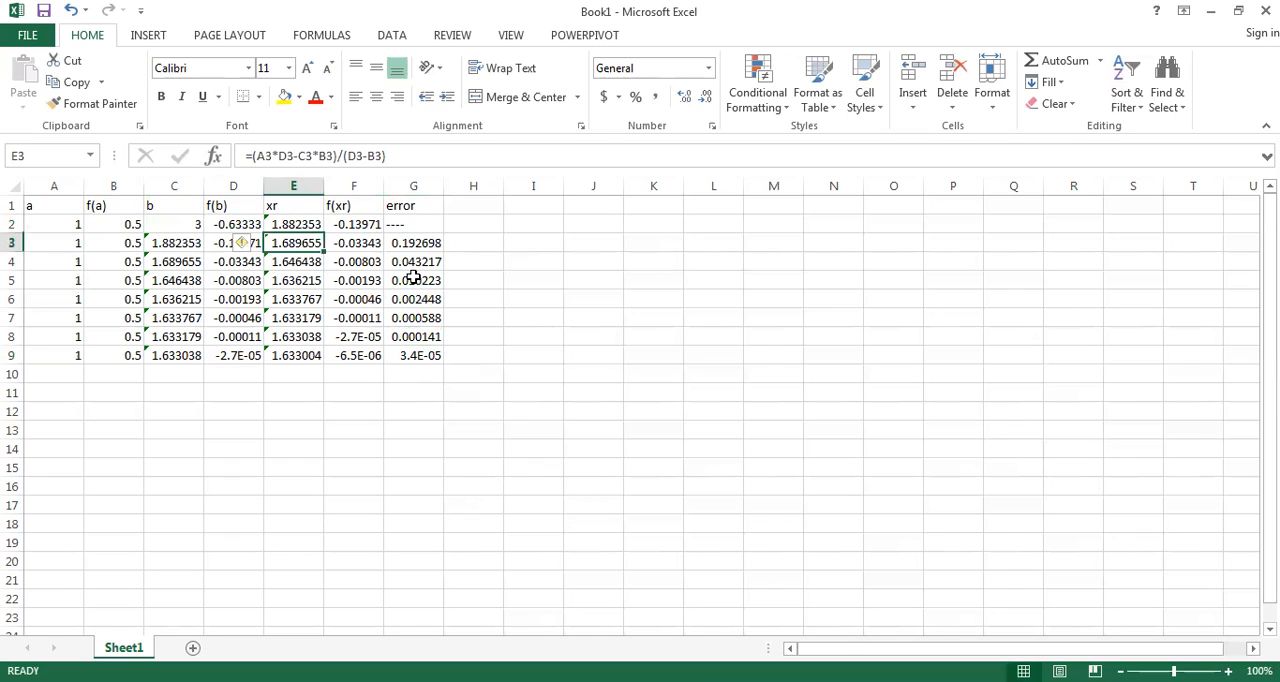
{"action": "key", "text": "Right"}
{"action": "key", "text": "Right"}
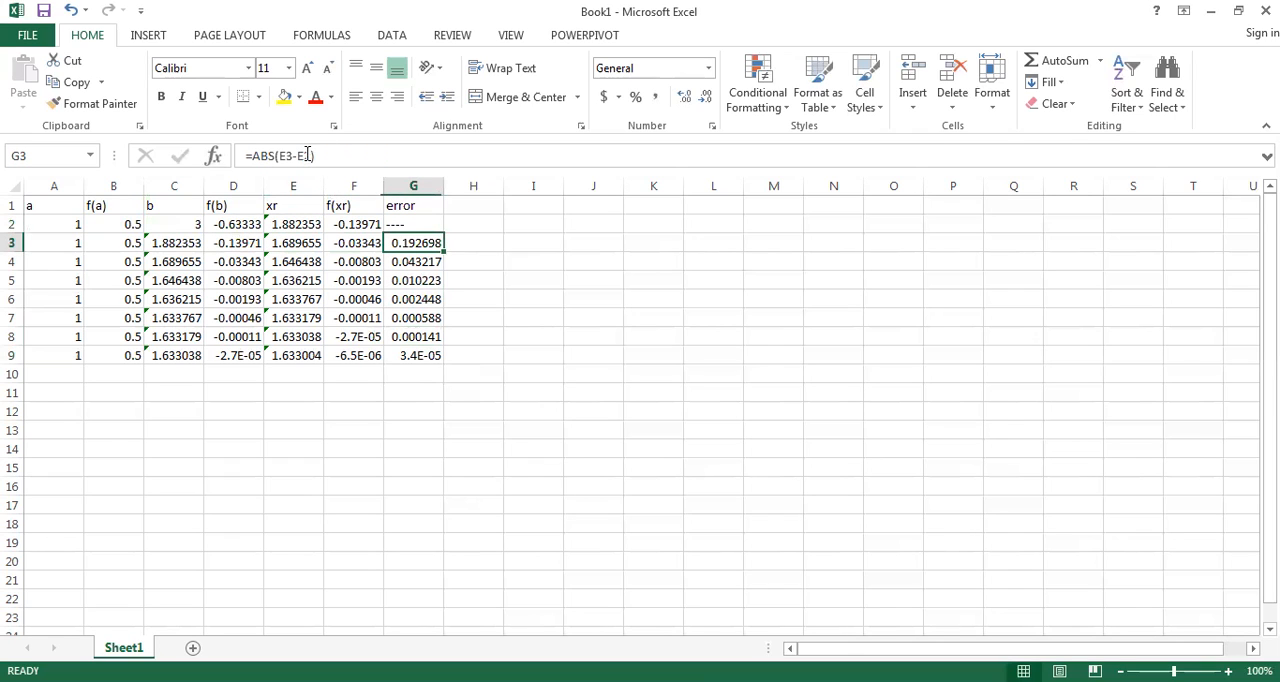
{"action": "key", "text": "F2"}
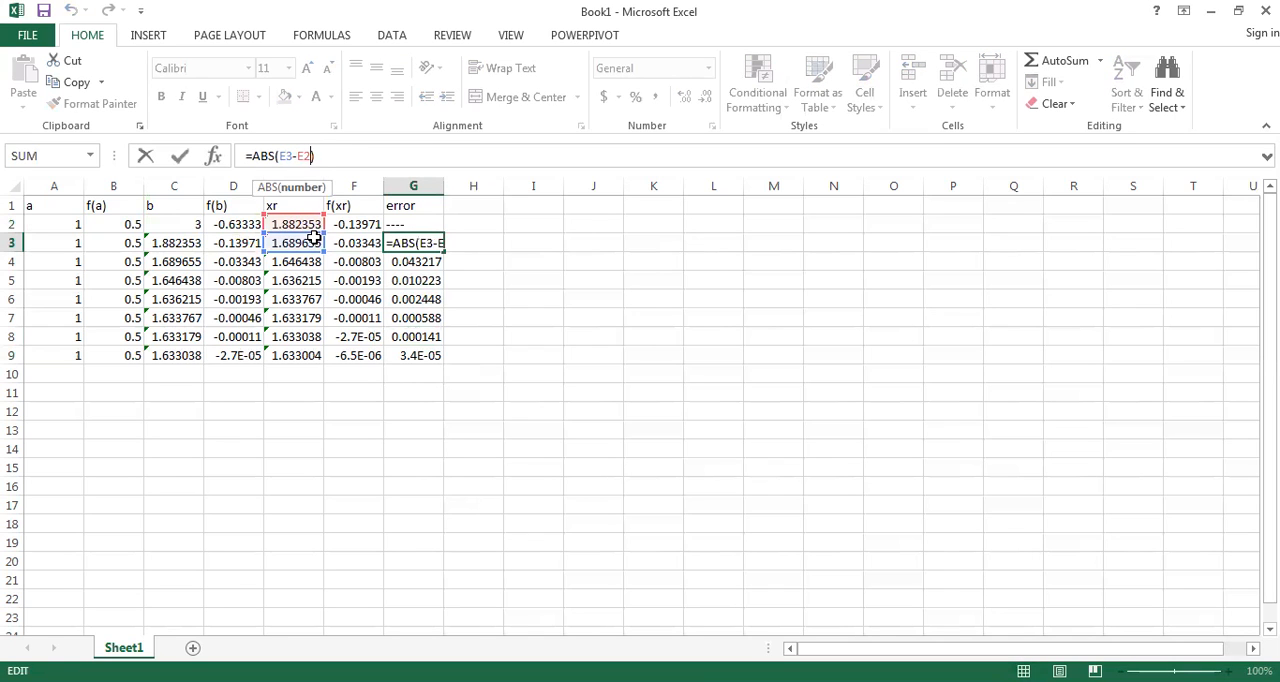
{"action": "left_click", "coordinate": [406, 432]}
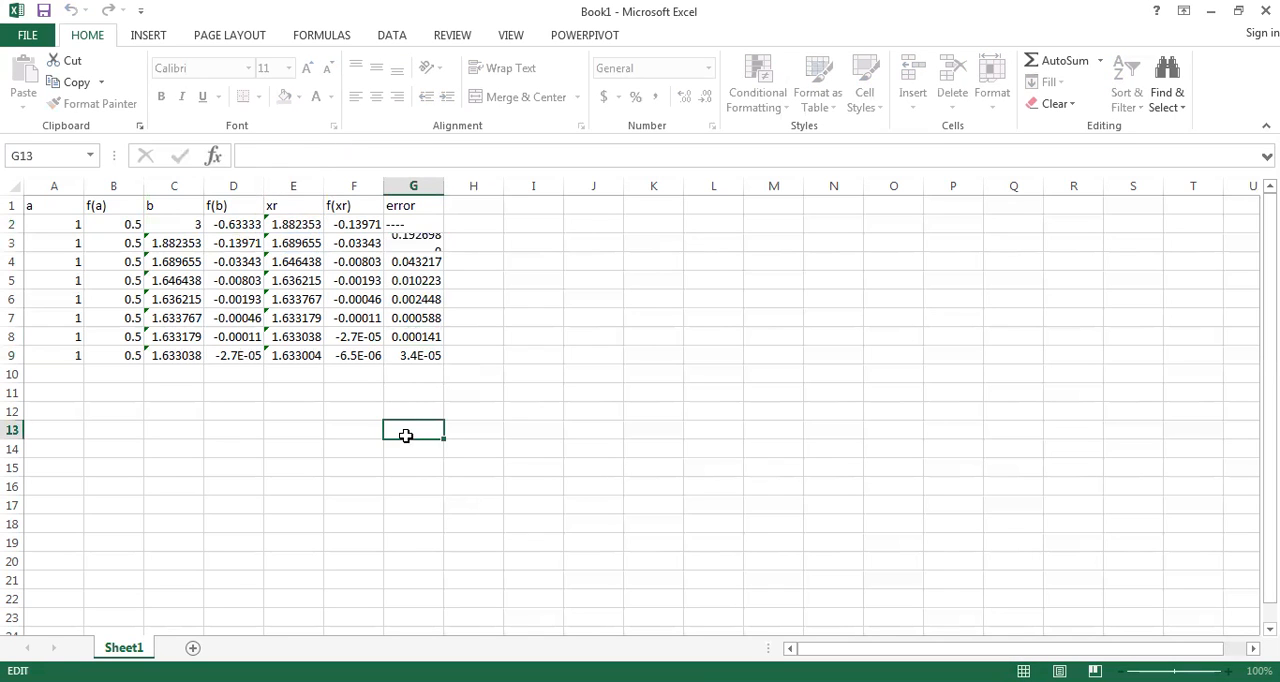
{"action": "left_click", "coordinate": [592, 246]}
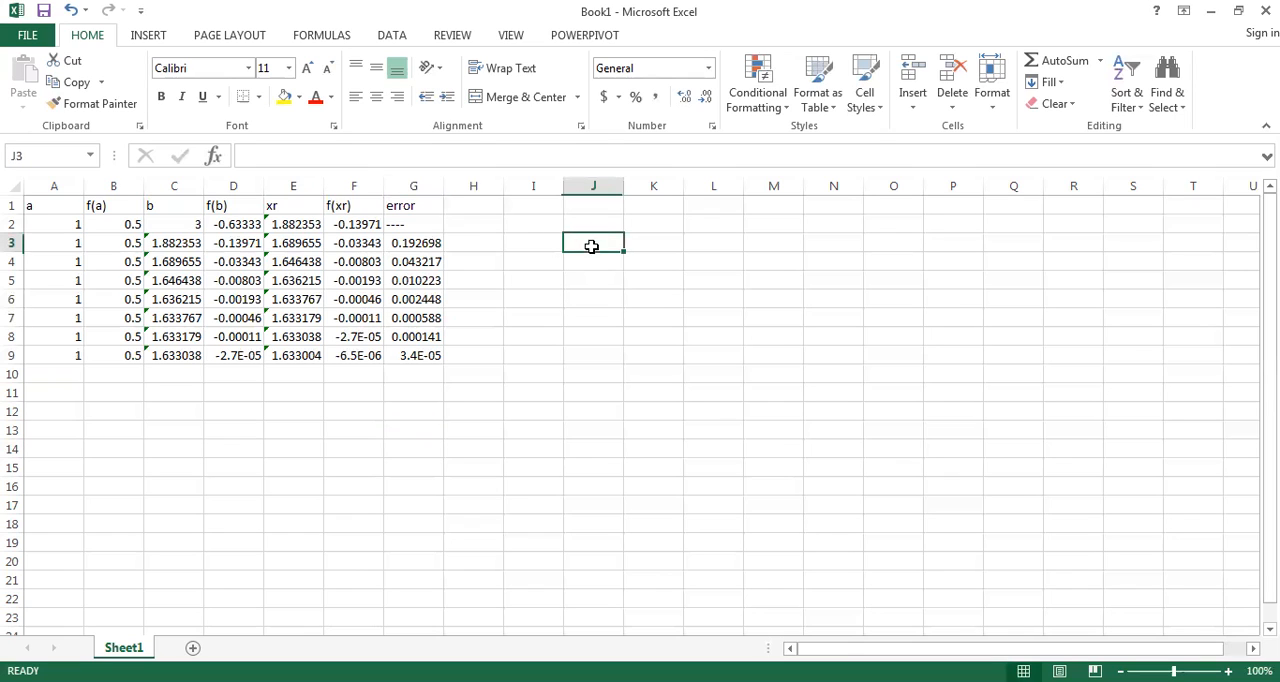
Step: Demonstrate the start of a sine formula, =Sin, in empty cell J3 and erase the function name
{"action": "left_click", "coordinate": [472, 154]}
{"action": "type", "text": "="}
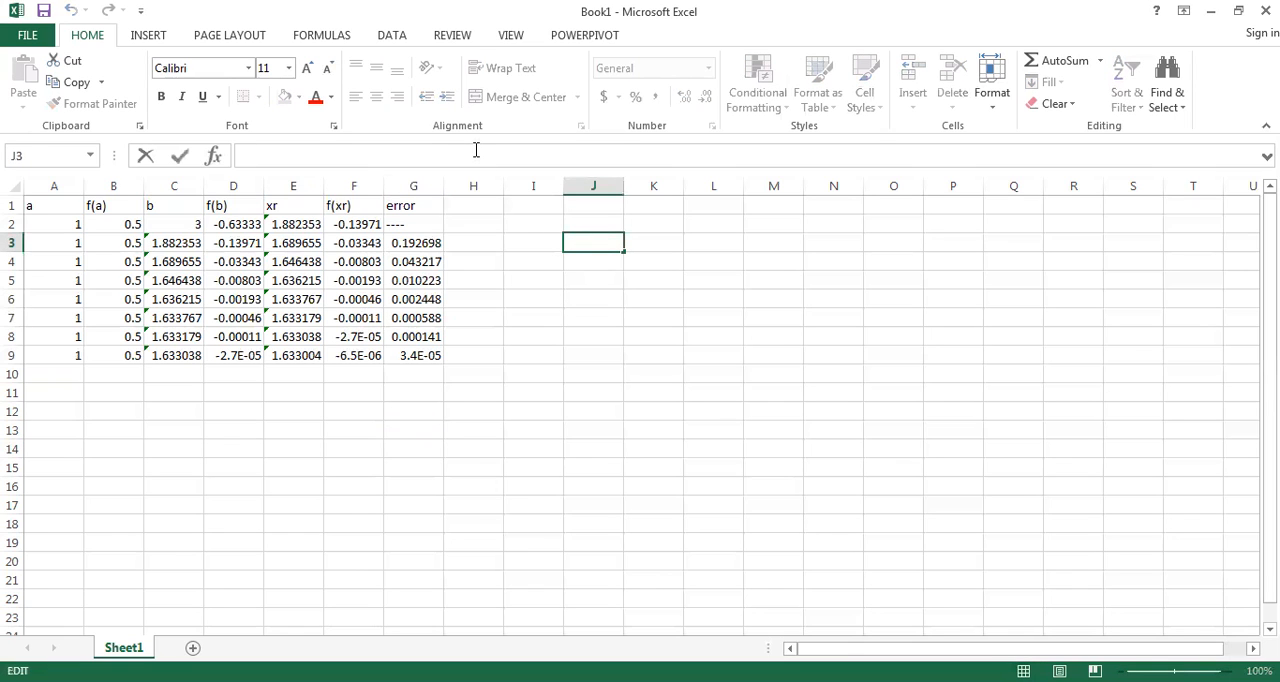
{"action": "type", "text": "Sin"}
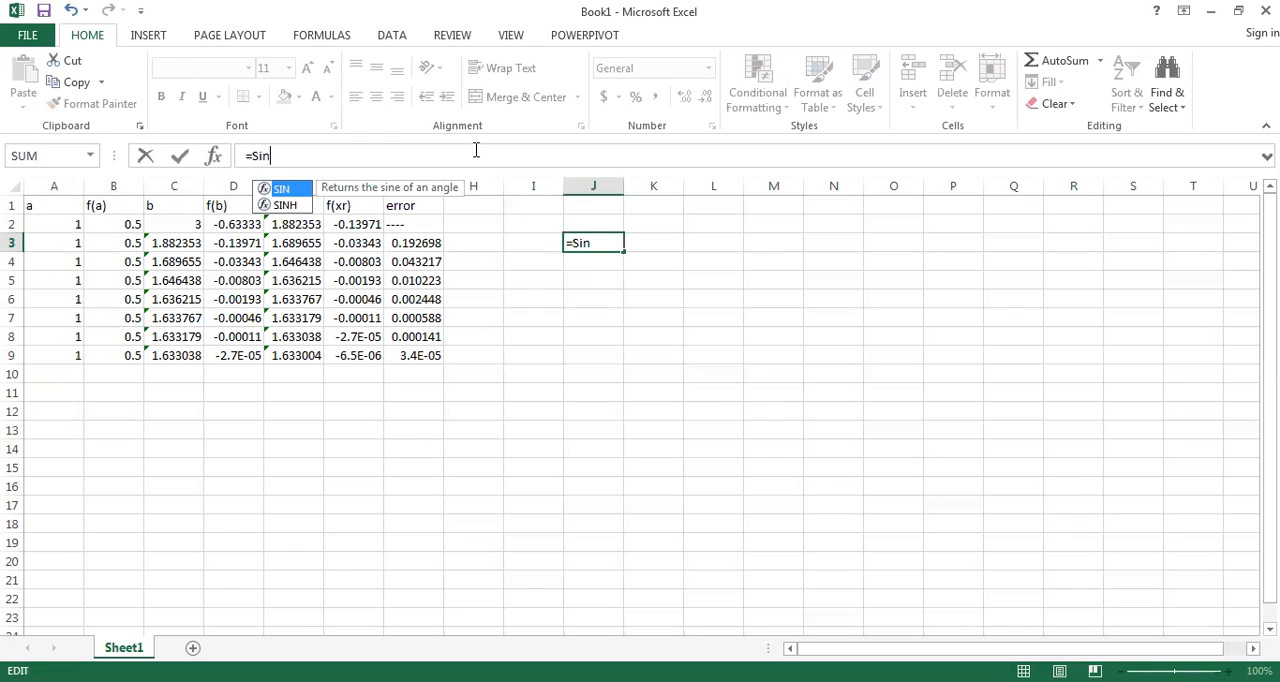
{"action": "type", "text": "9o5"}
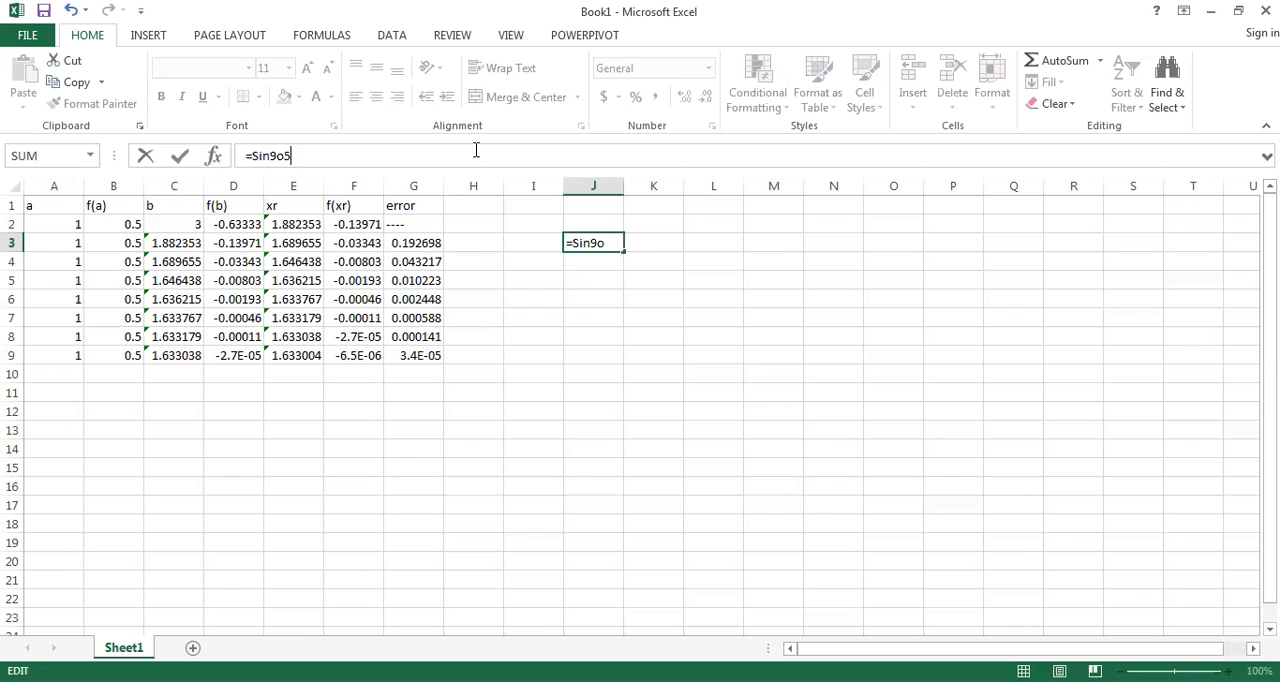
{"action": "key", "text": "BackSpace"}
{"action": "key", "text": "BackSpace"}
{"action": "key", "text": "BackSpace"}
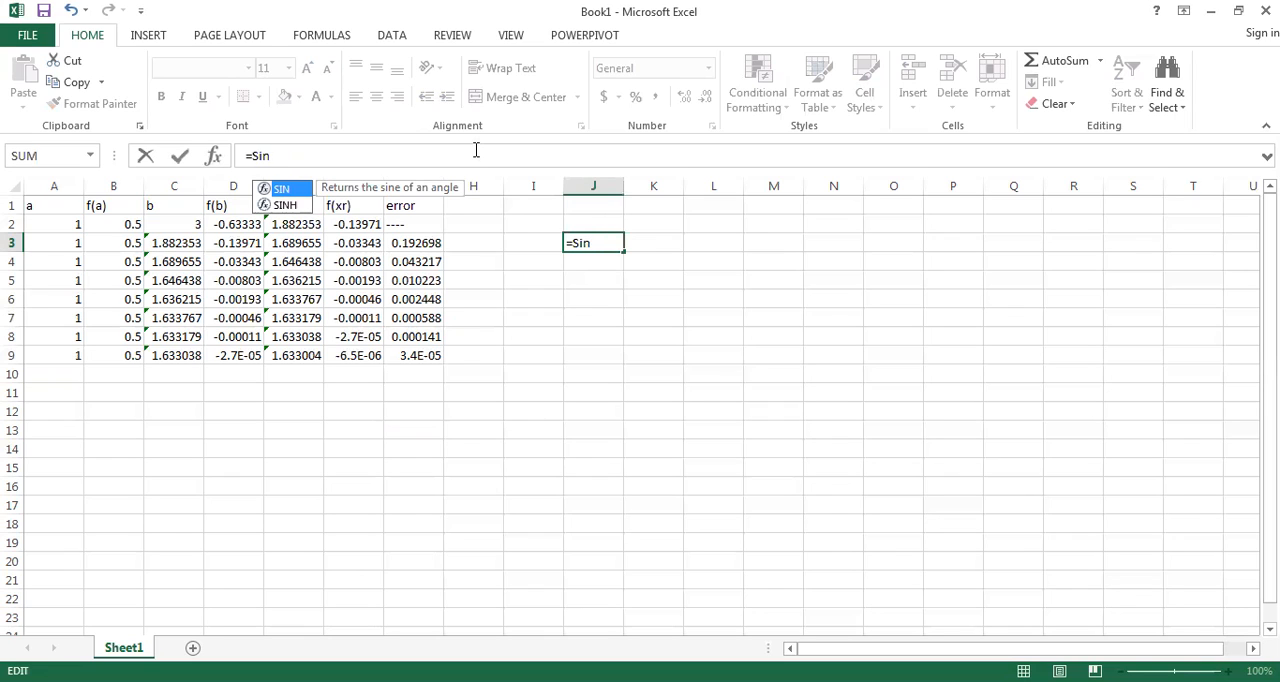
{"action": "key", "text": "BackSpace"}
{"action": "key", "text": "BackSpace"}
{"action": "key", "text": "BackSpace"}
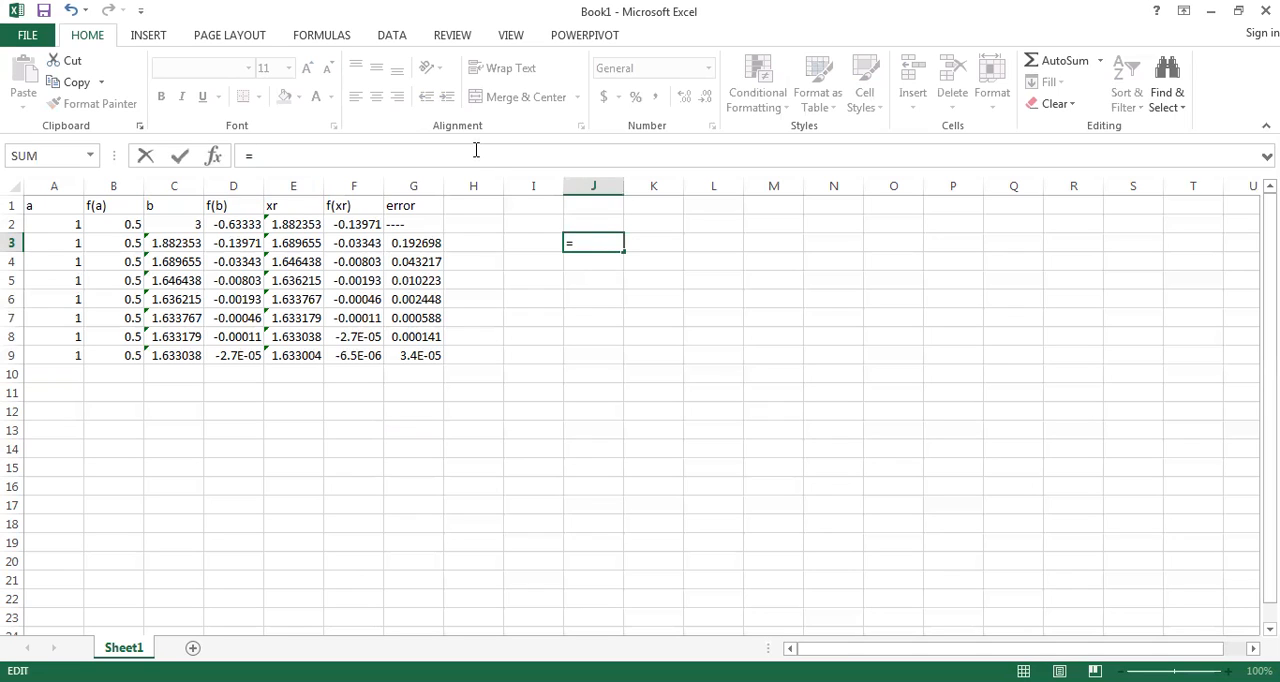
Step: Demonstrate the exponential function syntax in J3 with =Exp(x and erase everything after the equals sign
{"action": "type", "text": "Exp"}
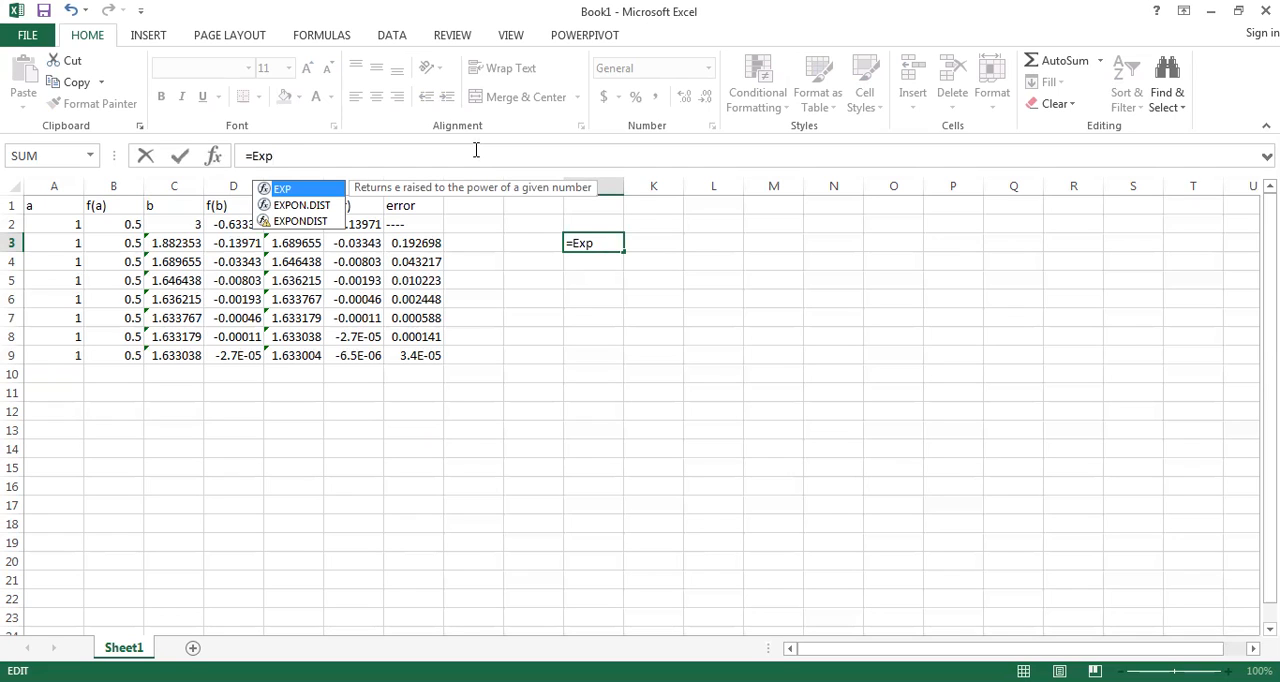
{"action": "type", "text": "(x"}
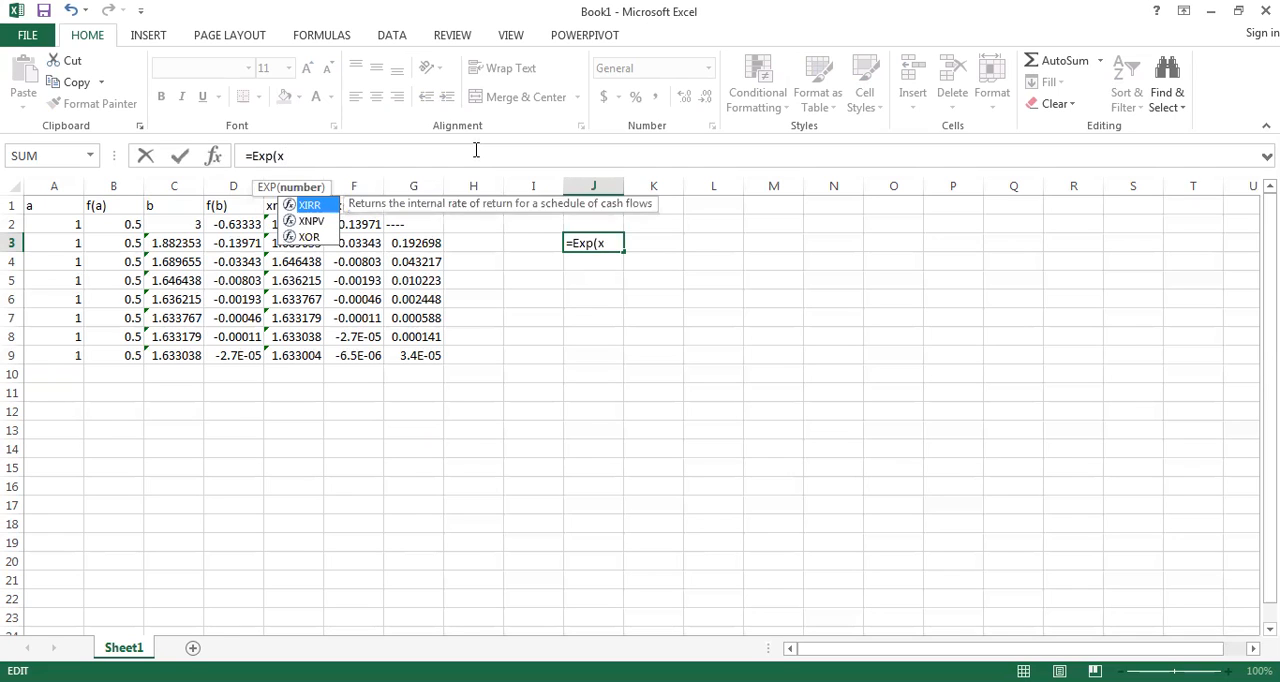
{"action": "key", "text": "BackSpace"}
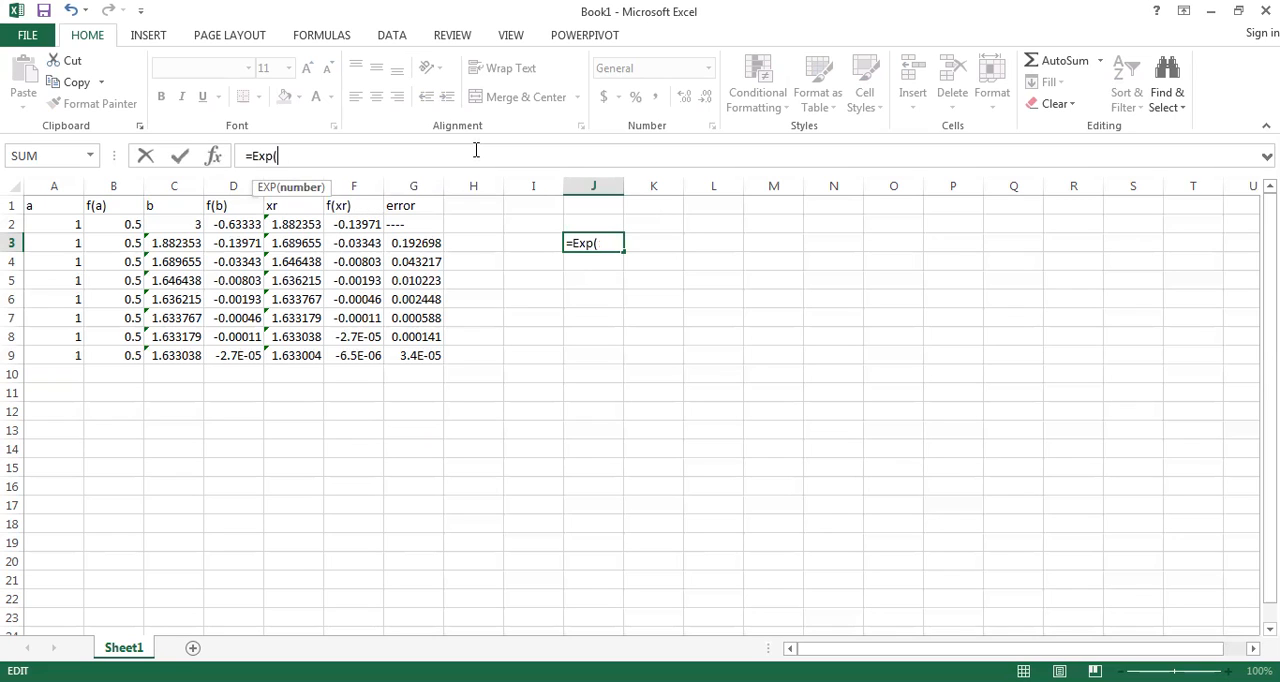
{"action": "key", "text": "BackSpace"}
{"action": "key", "text": "BackSpace"}
{"action": "key", "text": "BackSpace"}
{"action": "key", "text": "BackSpace"}
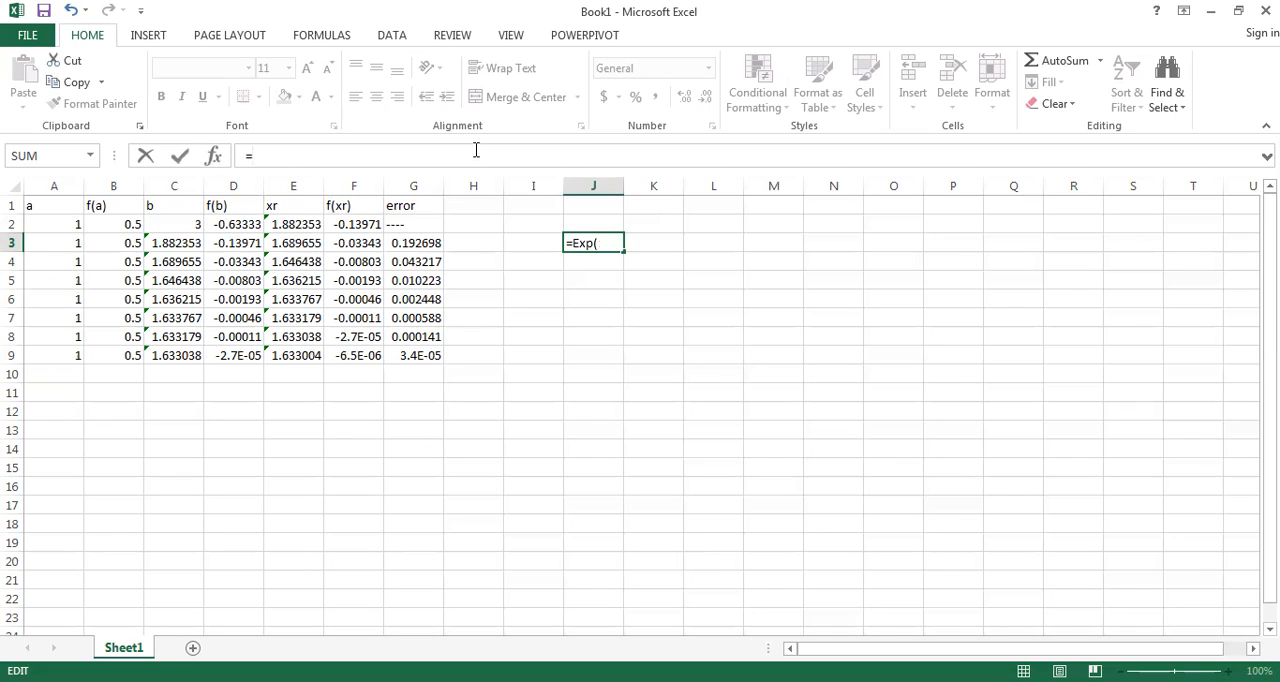
Step: Demonstrate the logarithm syntax =Log(x) in J3, clear the cell completely and leave it empty
{"action": "type", "text": "Log"}
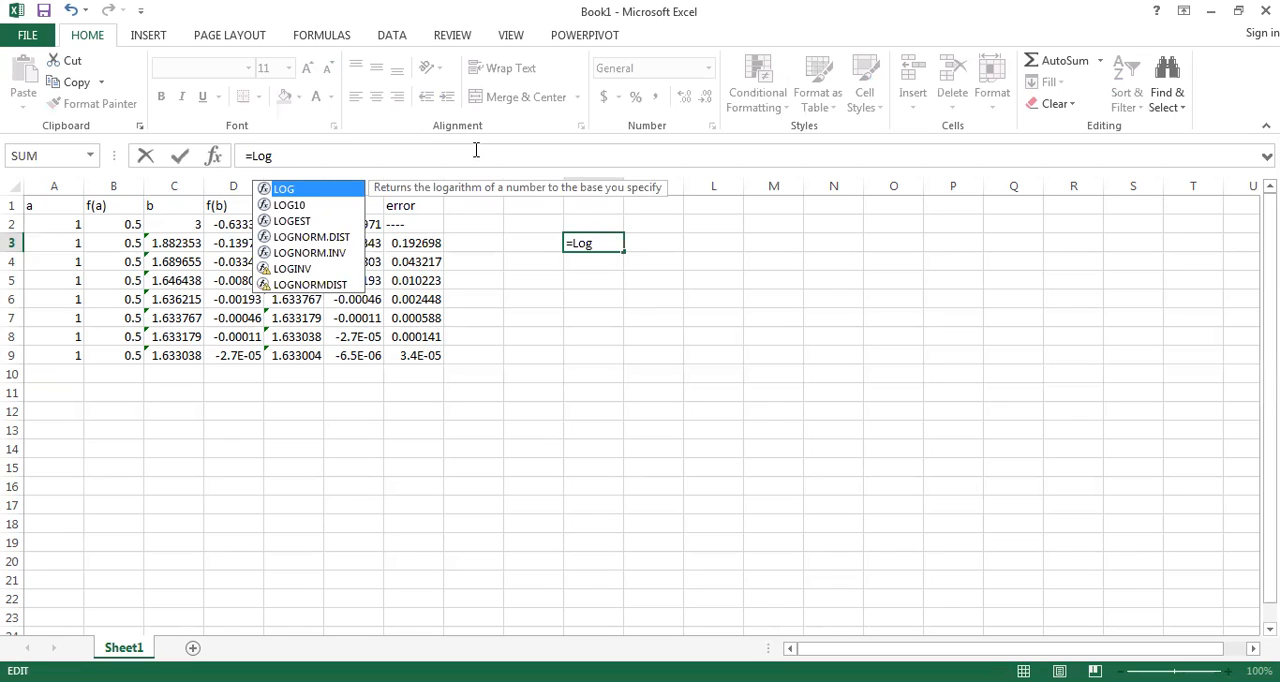
{"action": "type", "text": "(x"}
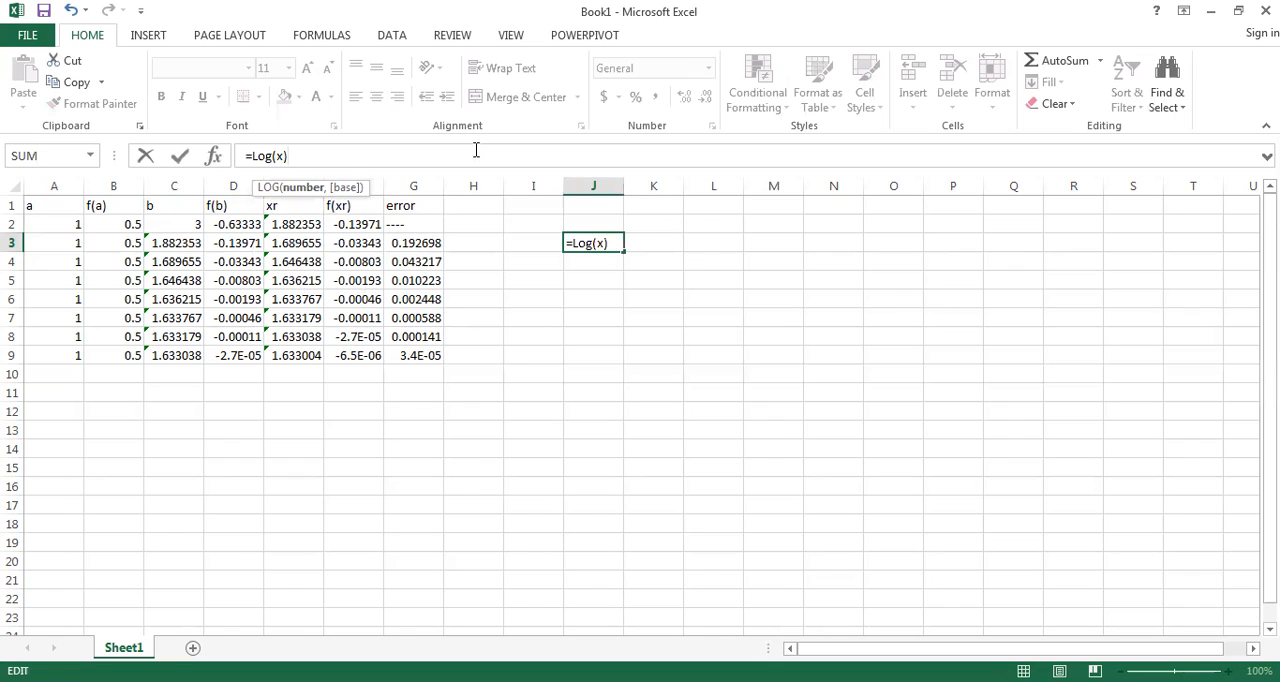
{"action": "key", "text": "BackSpace"}
{"action": "key", "text": "BackSpace"}
{"action": "key", "text": "BackSpace"}
{"action": "key", "text": "BackSpace"}
{"action": "key", "text": "BackSpace"}
{"action": "key", "text": "BackSpace"}
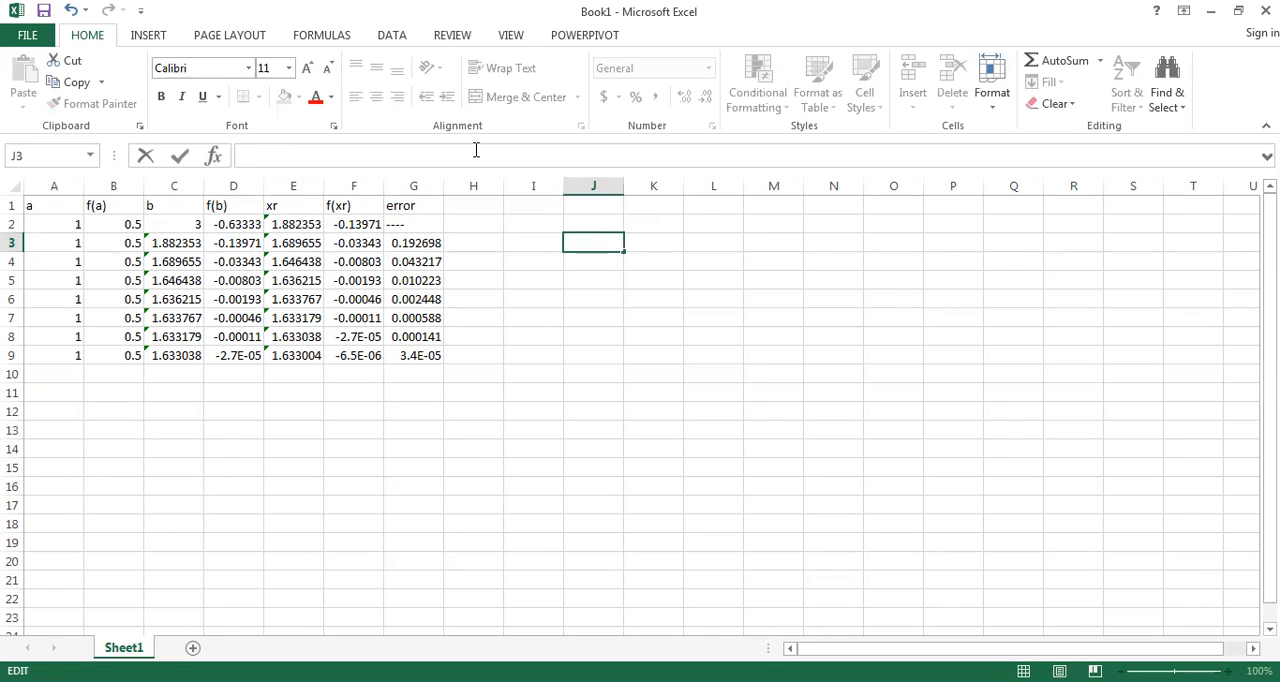
{"action": "left_click", "coordinate": [316, 424]}
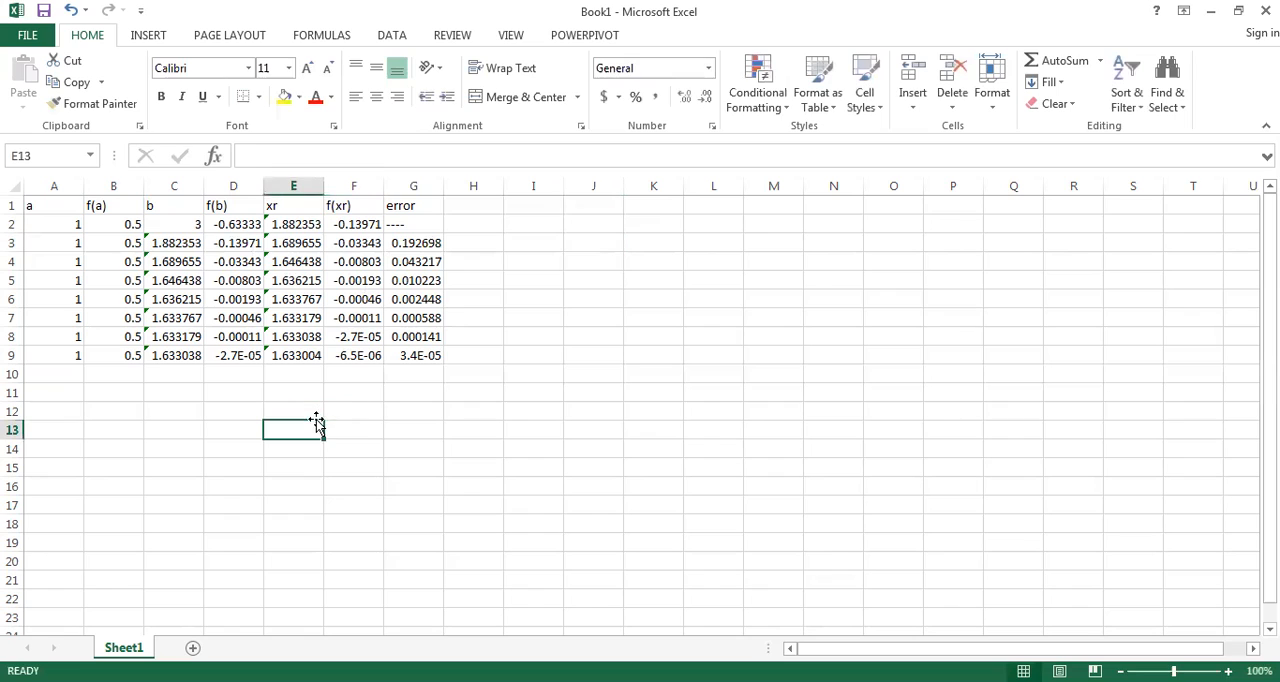